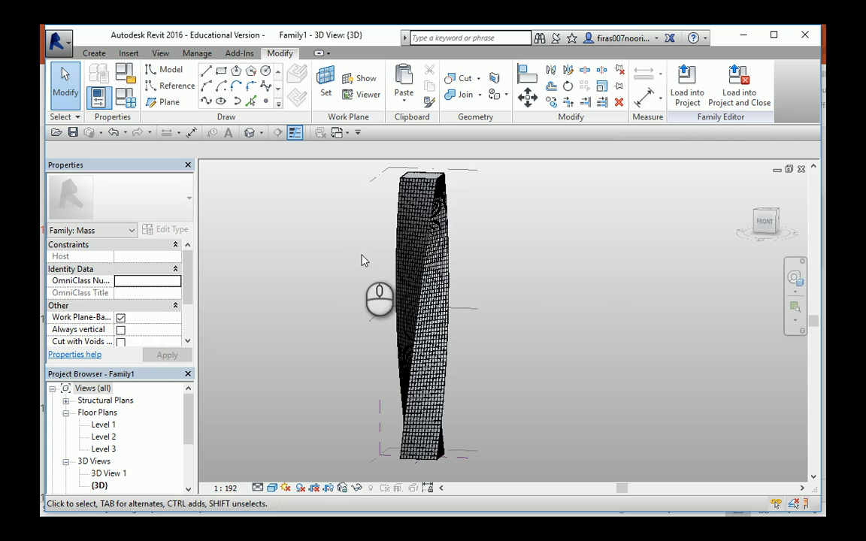
# Examine the twisted tower mass, the curtain panel frame family, and the panelled tower in the project from several sides and up close
pyautogui.keyDown('shift'); pyautogui.moveTo(362, 256); pyautogui.dragTo(467, 268, button='middle'); pyautogui.keyUp('shift')
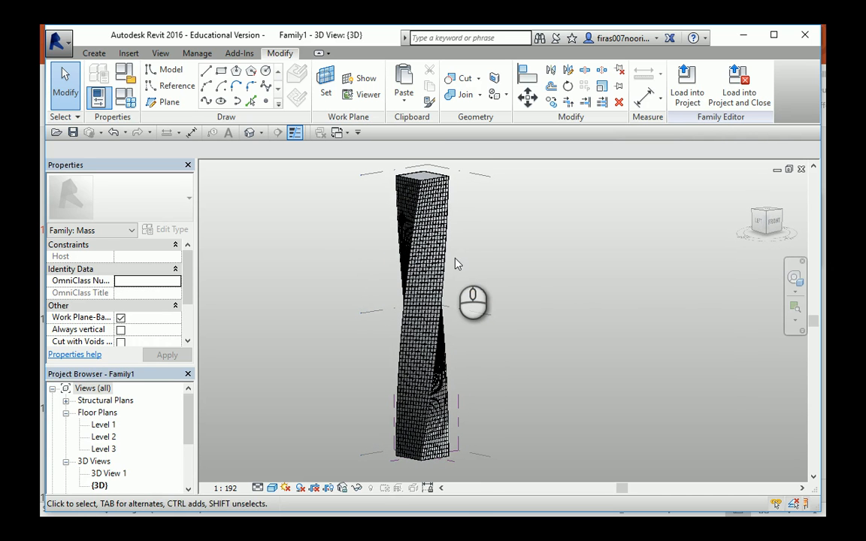
pyautogui.press('Tab')
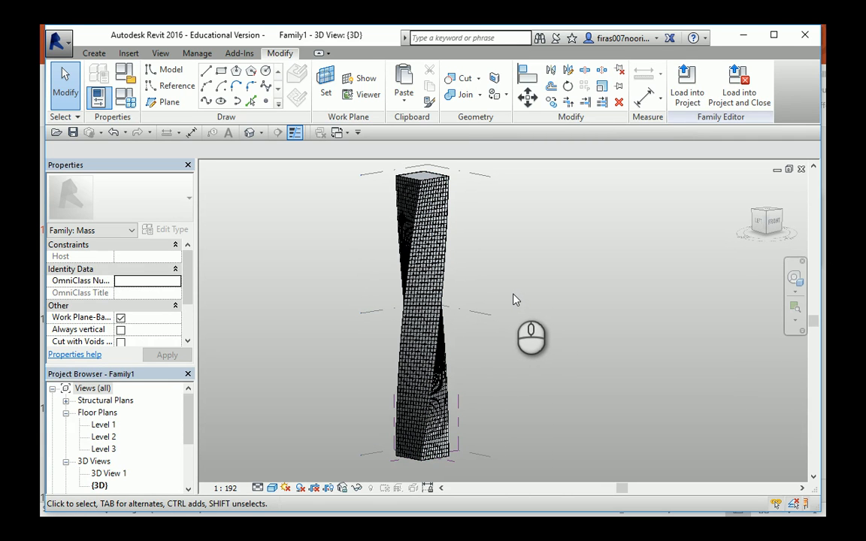
pyautogui.hotkey('ctrl', 'Tab')
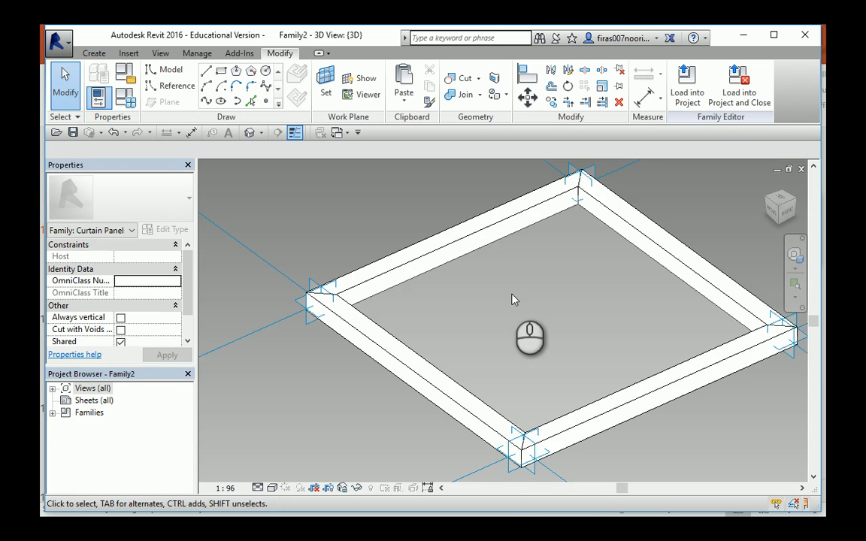
pyautogui.moveTo(554, 295); pyautogui.dragTo(508, 300, button='middle')
pyautogui.press('Tab')
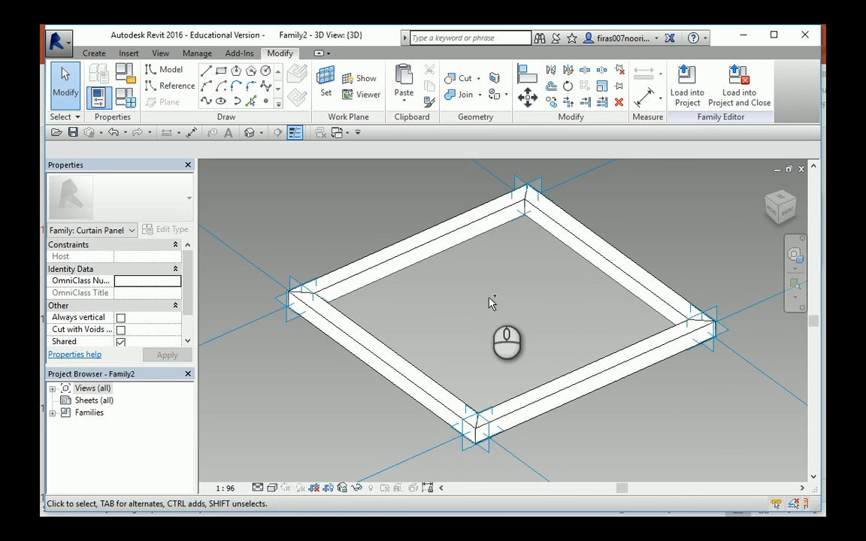
pyautogui.hotkey('ctrl', 'Tab')
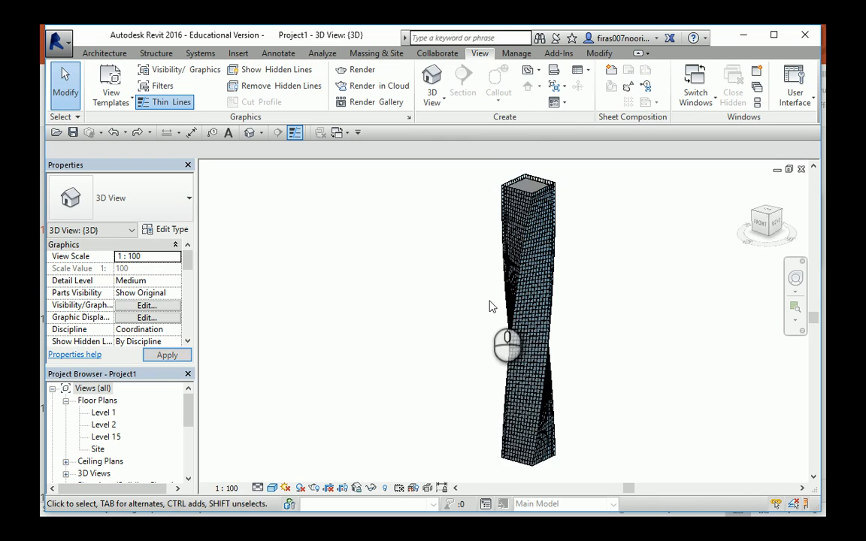
pyautogui.scroll(6, 501, 305)
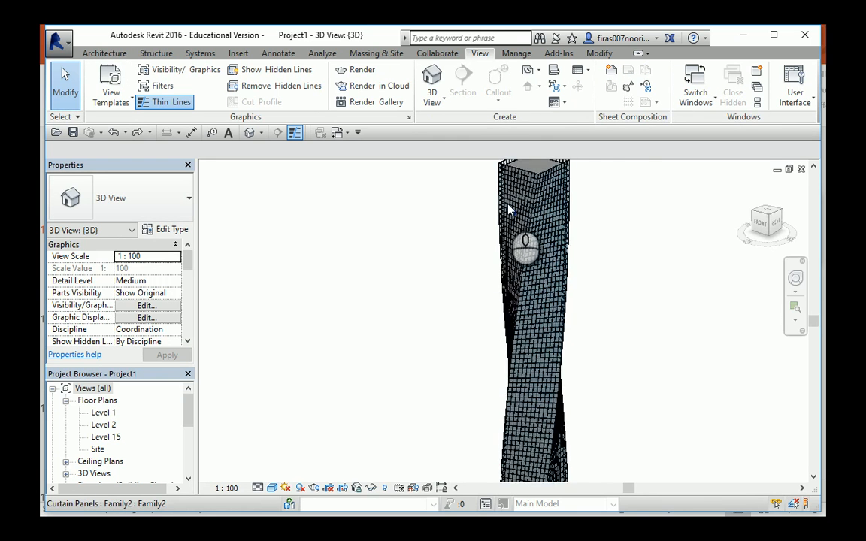
pyautogui.scroll(4, 502, 210)
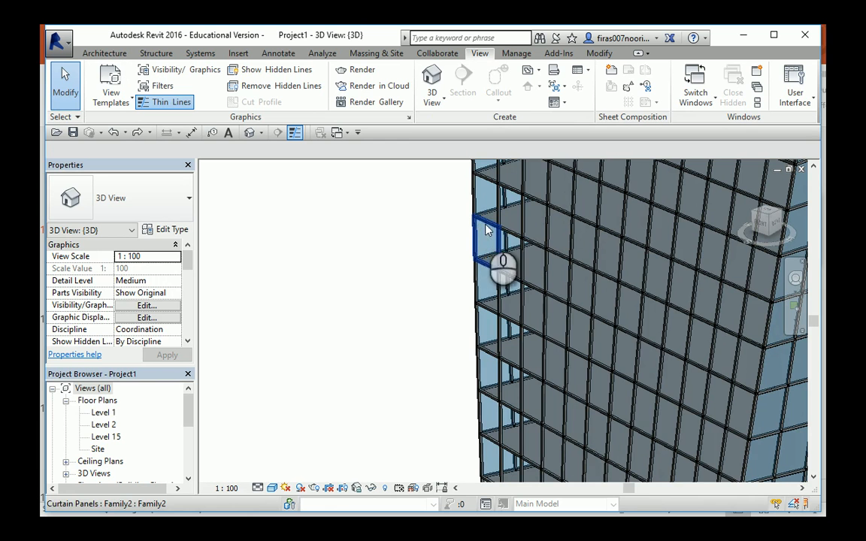
pyautogui.scroll(-8, 503, 265)
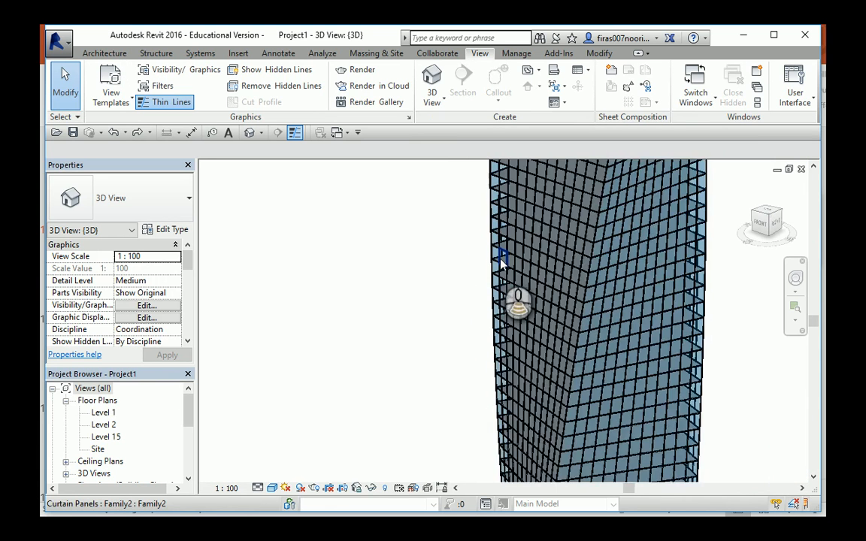
pyautogui.scroll(-2, 500, 264)
pyautogui.moveTo(498, 268); pyautogui.dragTo(460, 294, button='middle')
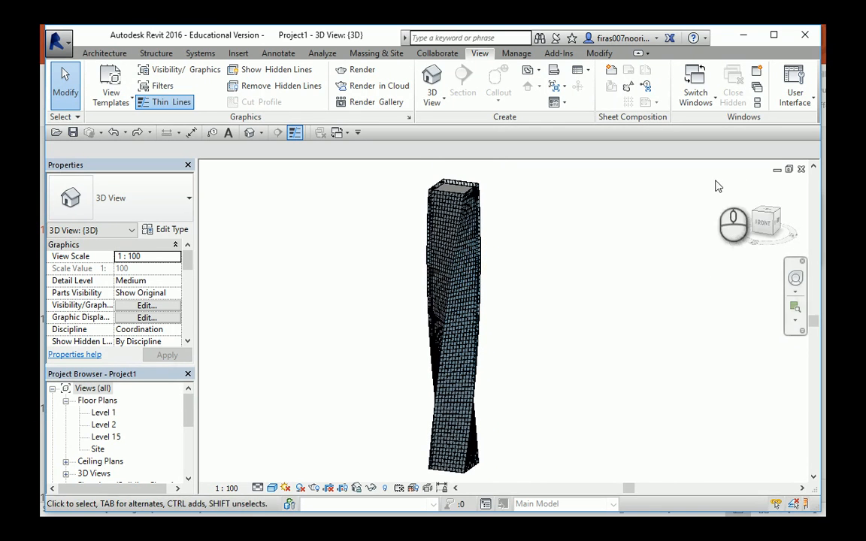
# Close the tower project, the mass family and the curtain panel family without saving changes
pyautogui.click(801, 172)
pyautogui.click(533, 277)
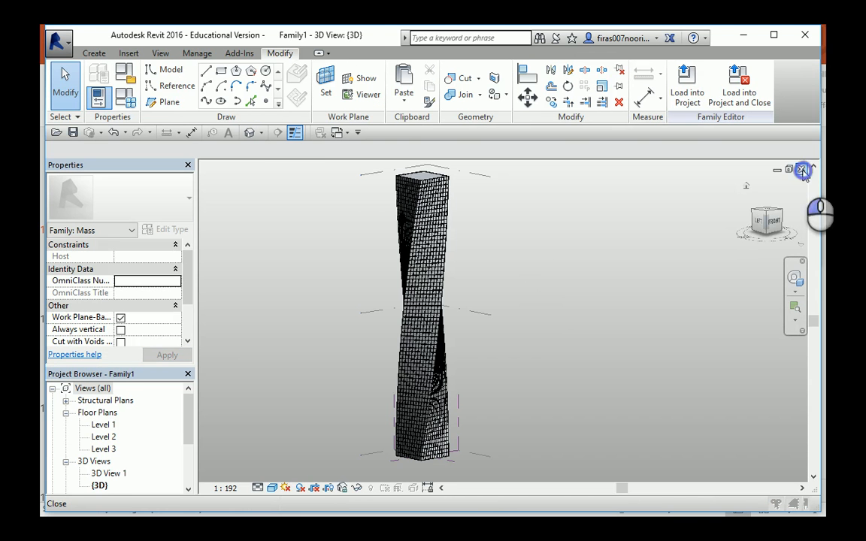
pyautogui.click(803, 171)
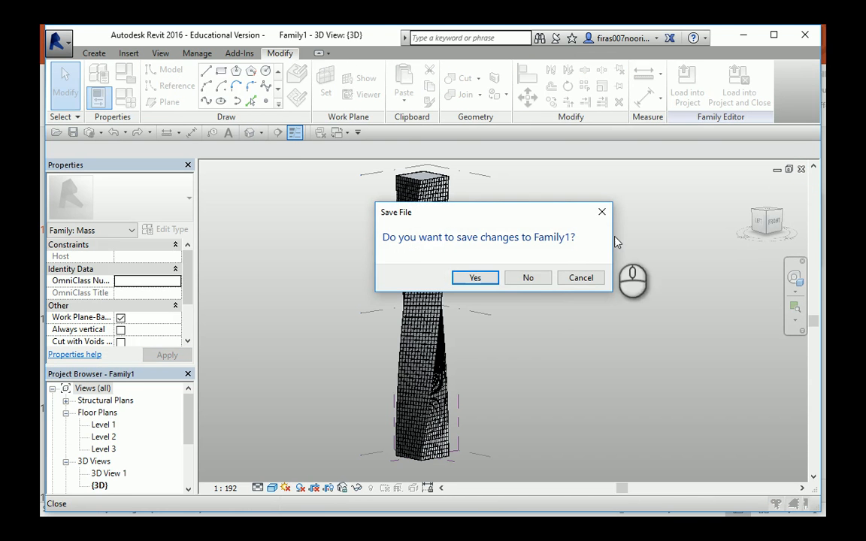
pyautogui.click(526, 278)
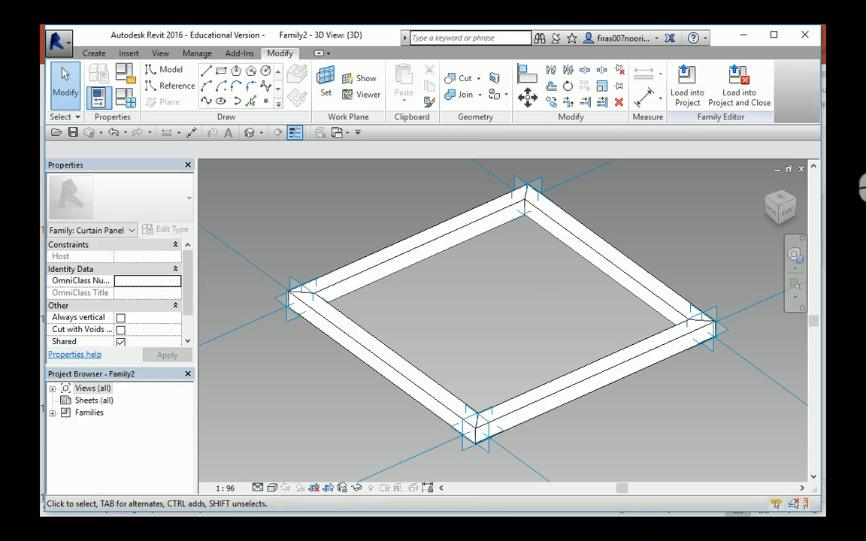
pyautogui.click(800, 169)
pyautogui.click(526, 277)
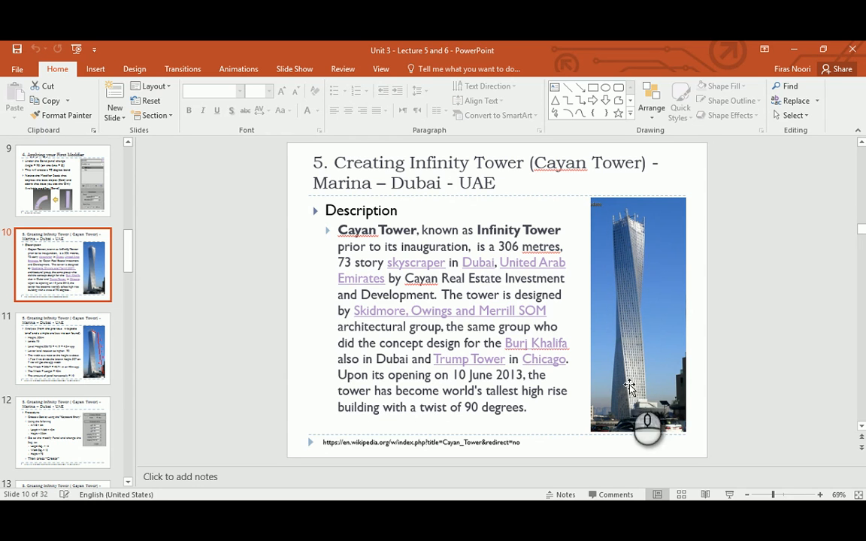
# Highlight the storey count 73 and the height 306 in the Cayan Tower slide's description
pyautogui.click(340, 262)
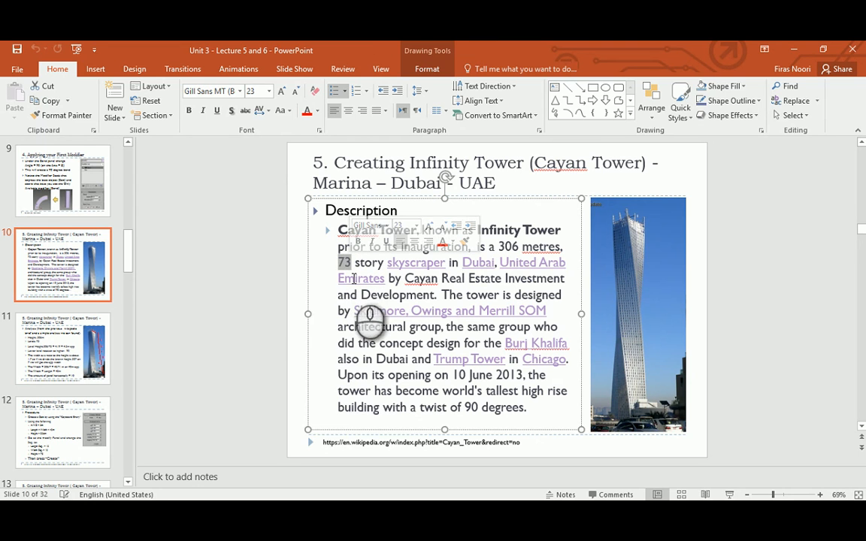
pyautogui.click(278, 280)
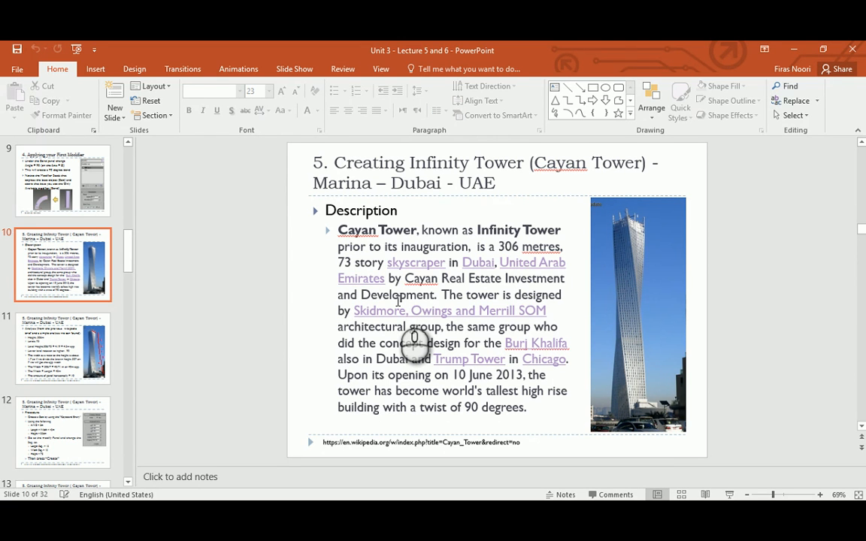
pyautogui.doubleClick(505, 247)
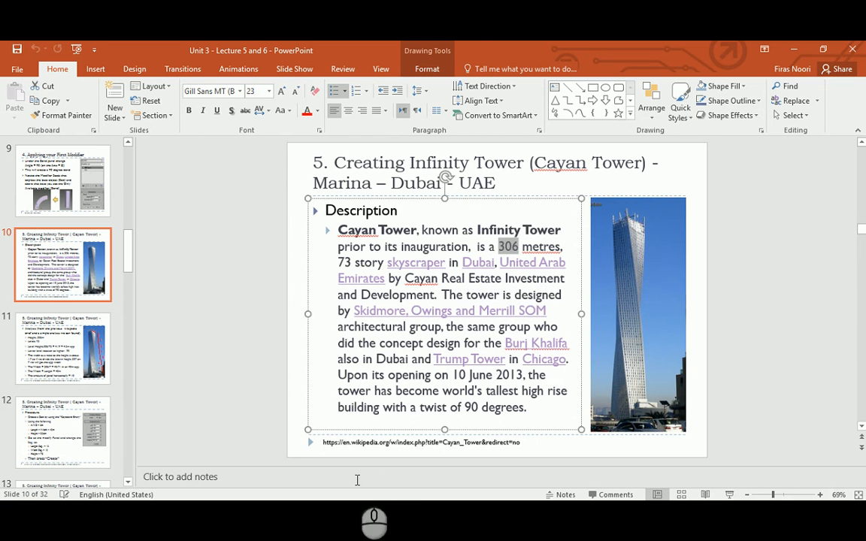
# Switch to Revit and create a new conceptual mass family from the Mass template
pyautogui.click(325, 516)
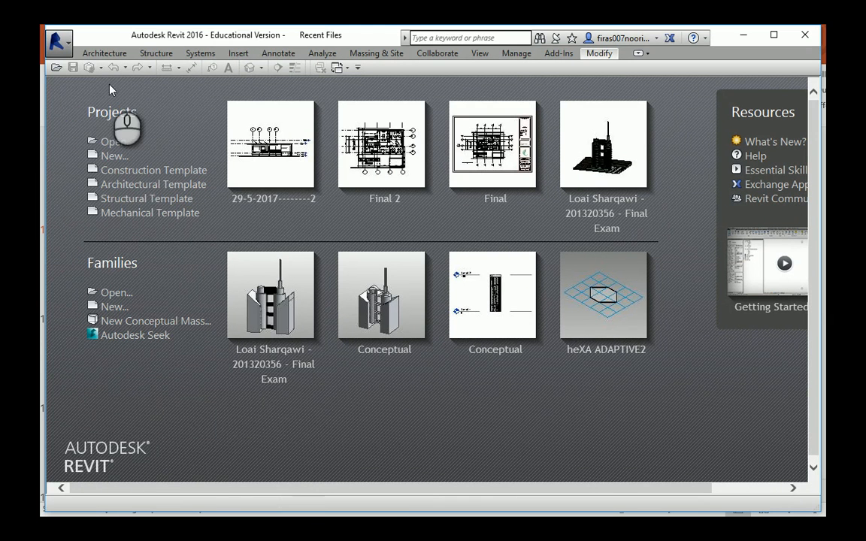
pyautogui.click(64, 49)
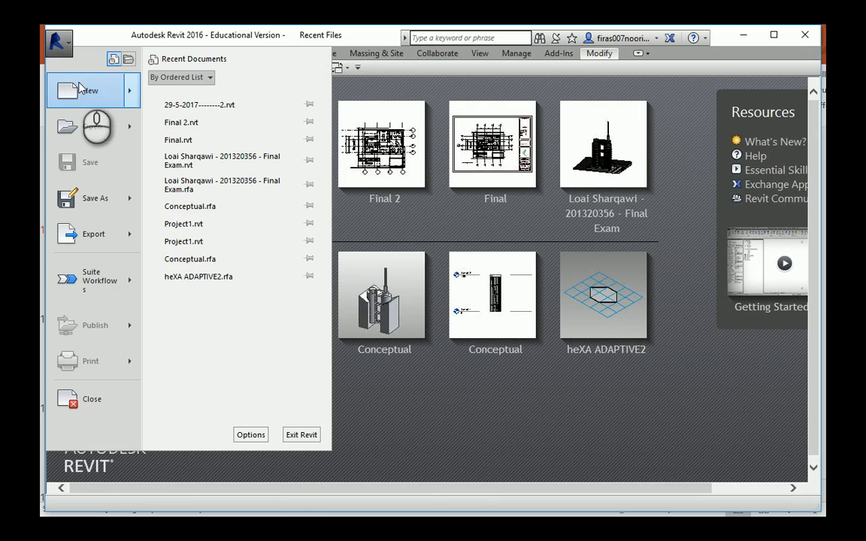
pyautogui.moveTo(85, 88)
pyautogui.click(188, 180)
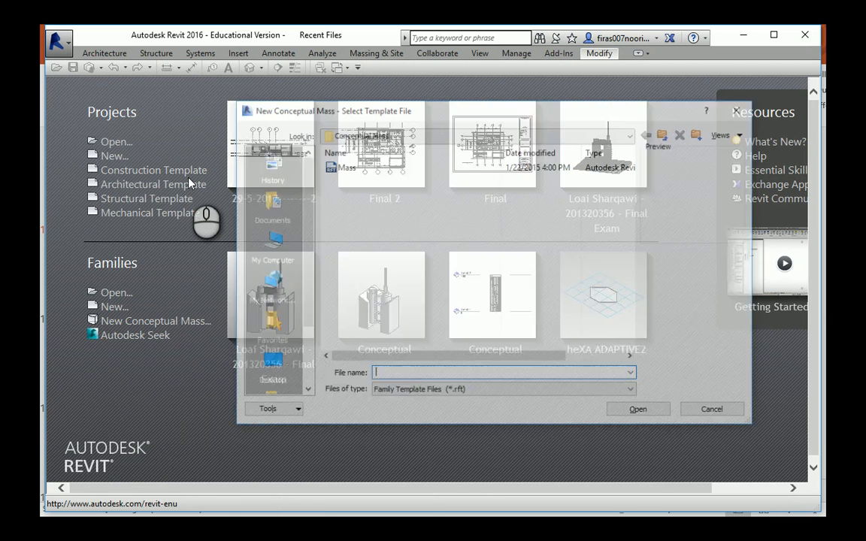
pyautogui.doubleClick(339, 166)
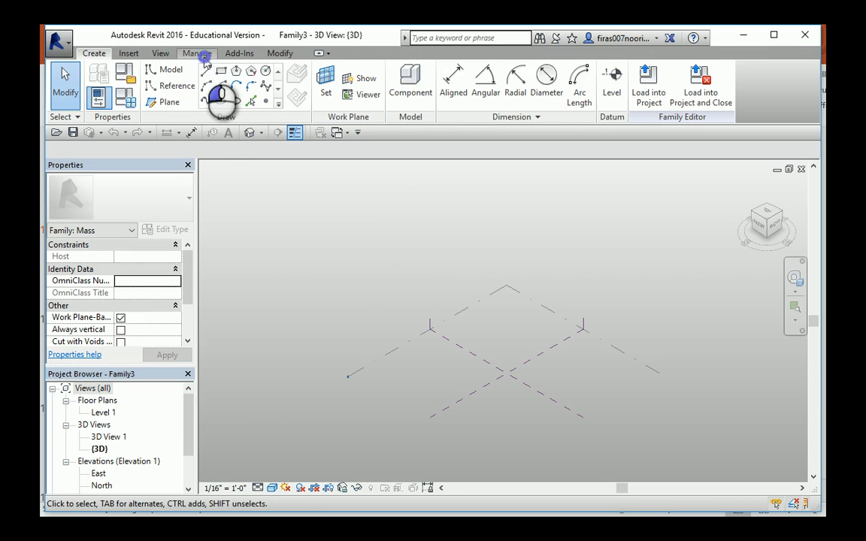
# Set the family's project length units to millimeters
pyautogui.click(199, 54)
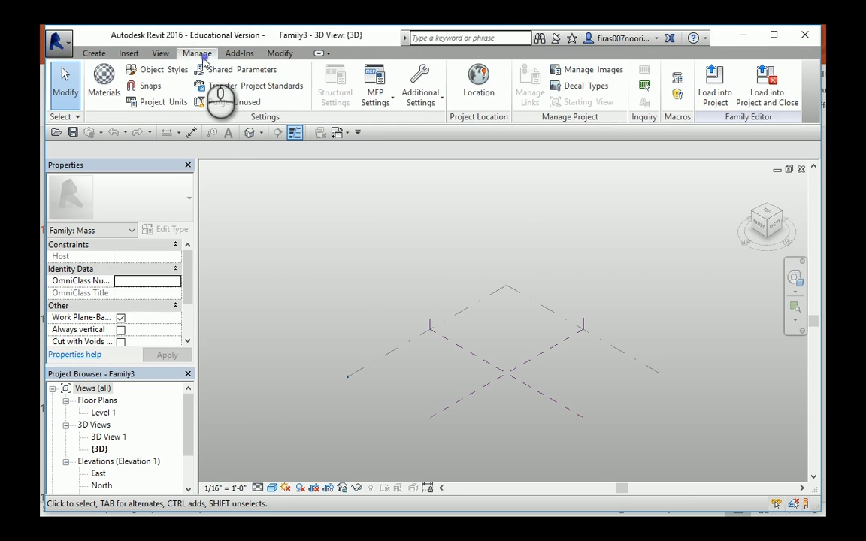
pyautogui.click(151, 107)
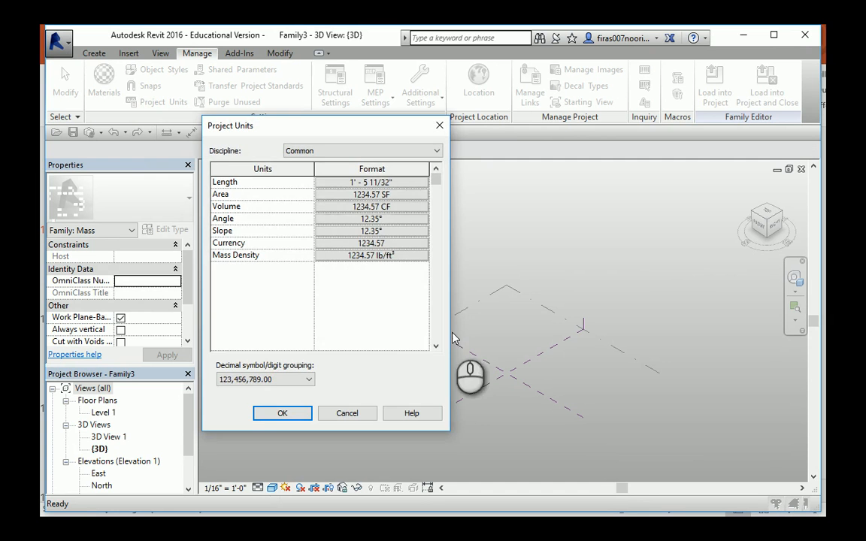
pyautogui.click(356, 185)
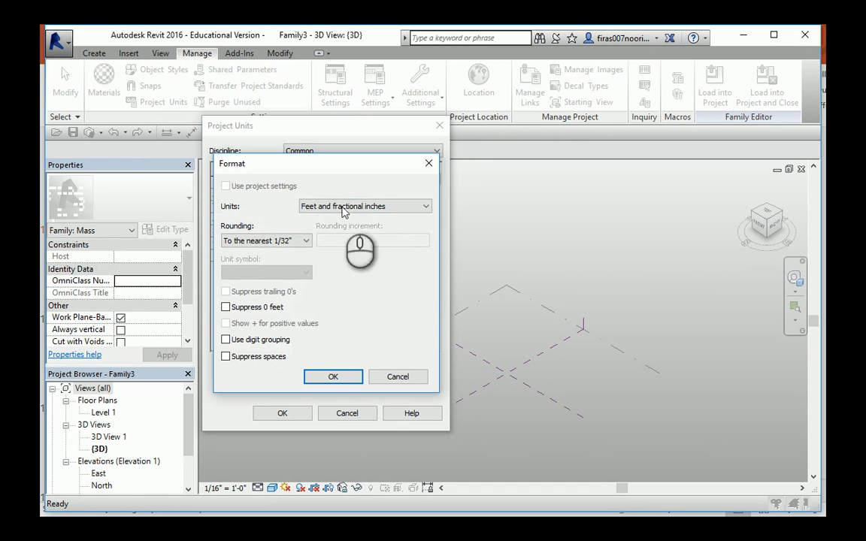
pyautogui.click(338, 206)
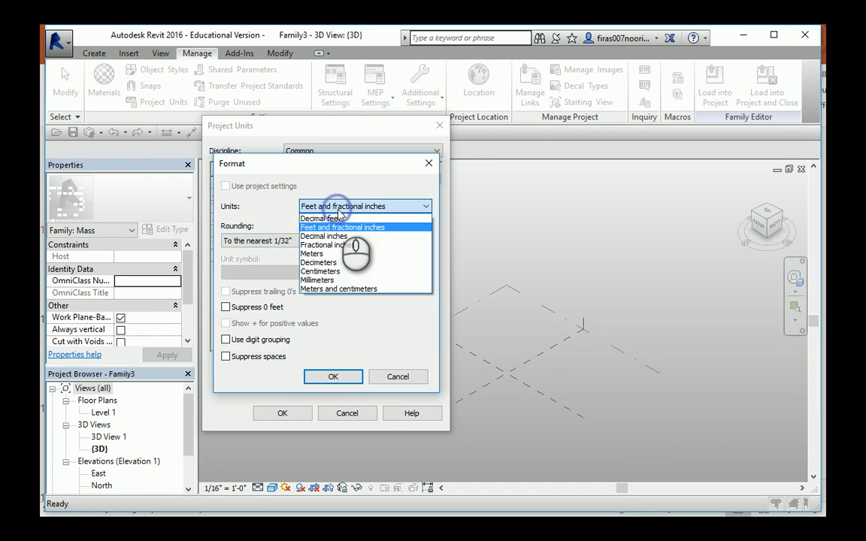
pyautogui.click(317, 280)
pyautogui.click(333, 376)
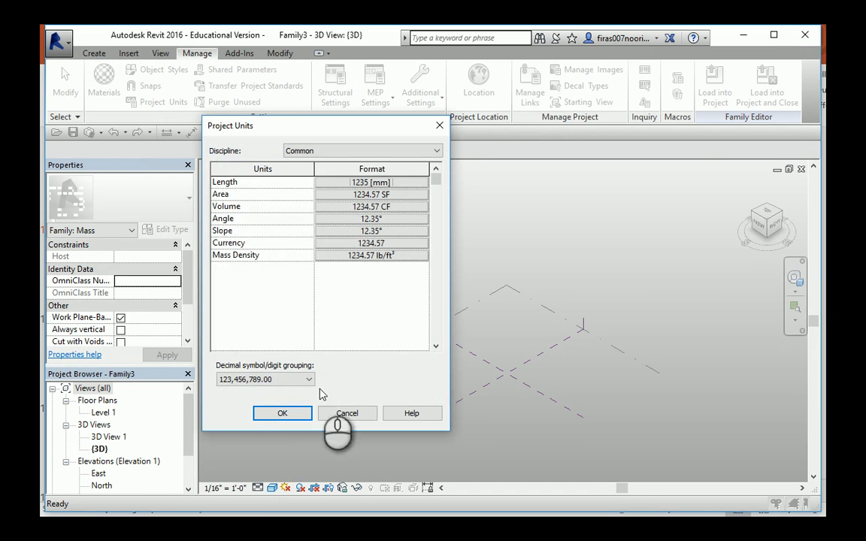
pyautogui.click(282, 413)
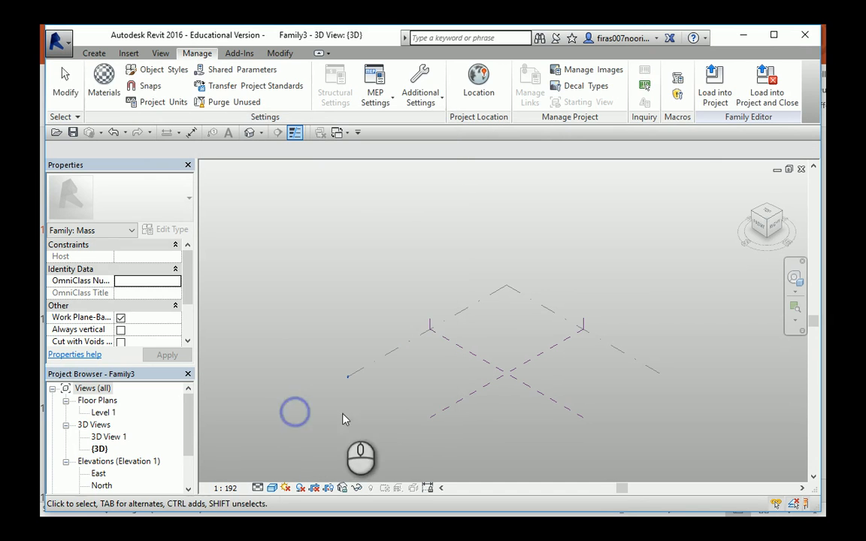
# Draw a 40000 by 40000 mm rectangle on Level 1, roughly centred on the intersection of the reference planes
pyautogui.click(93, 55)
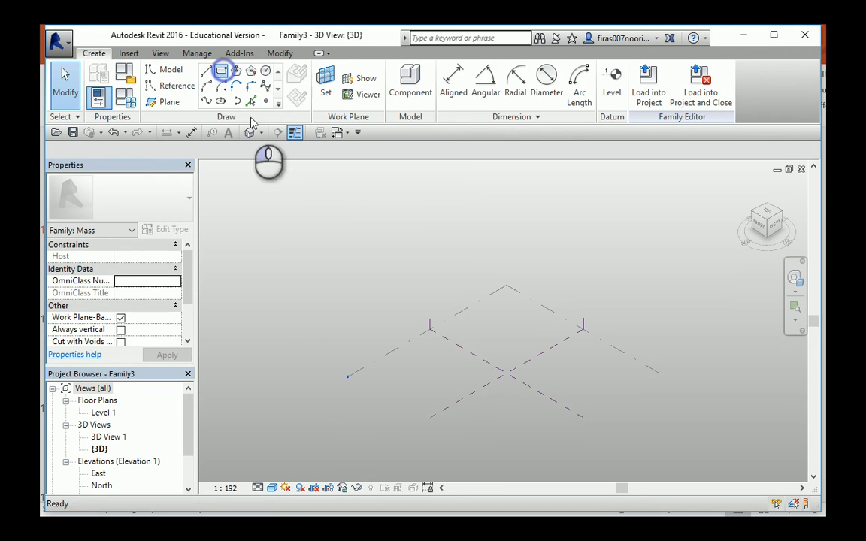
pyautogui.click(222, 70)
pyautogui.click(506, 336)
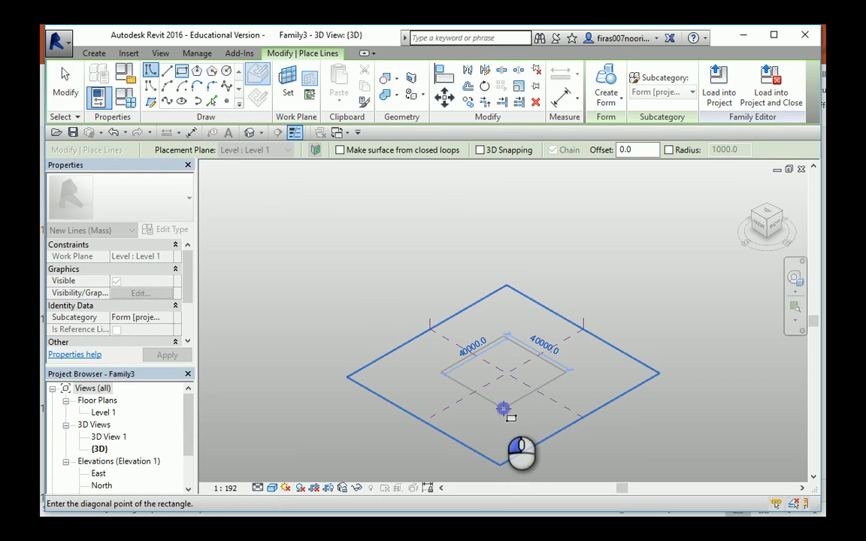
pyautogui.click(503, 409)
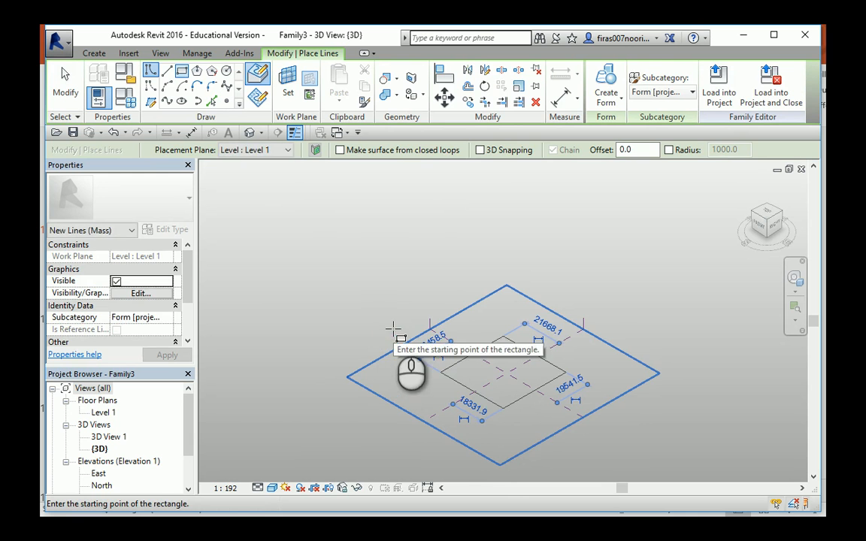
pyautogui.press('Escape')
pyautogui.press('Escape')
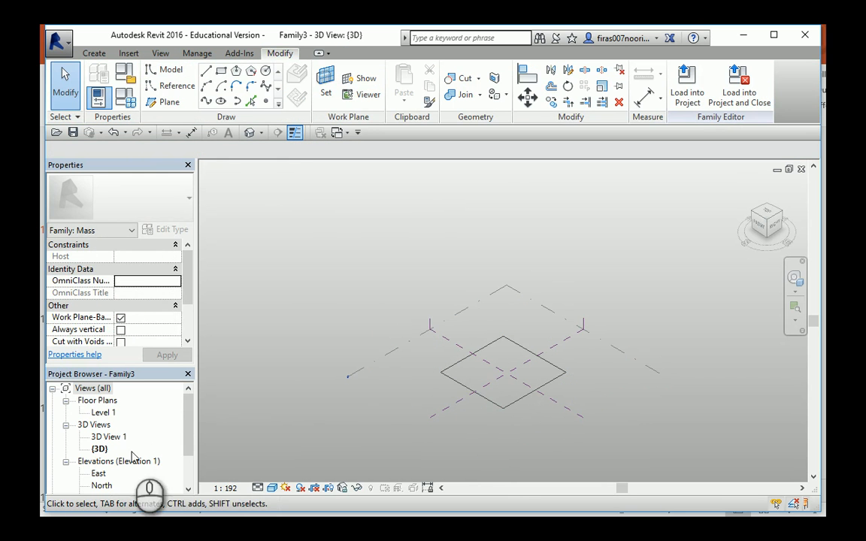
# Open the East elevation and place a new level about 39000 mm above Level 1
pyautogui.doubleClick(98, 473)
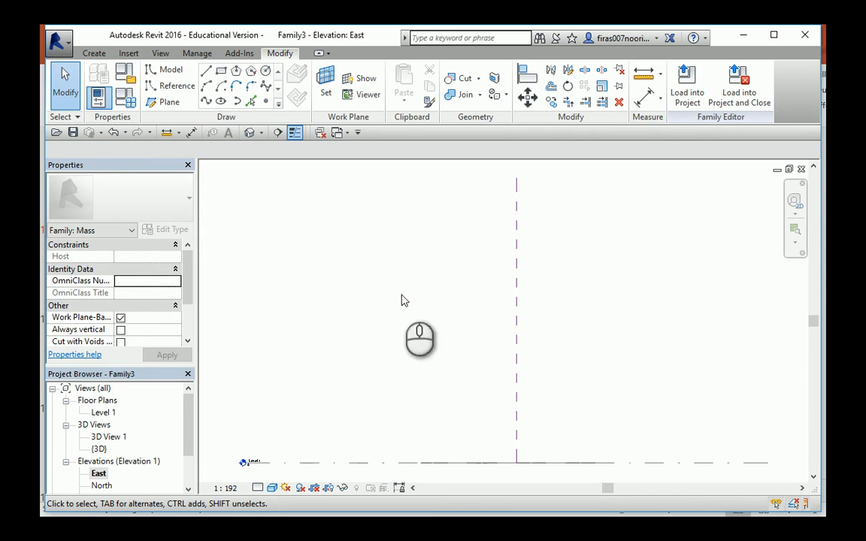
pyautogui.click(94, 53)
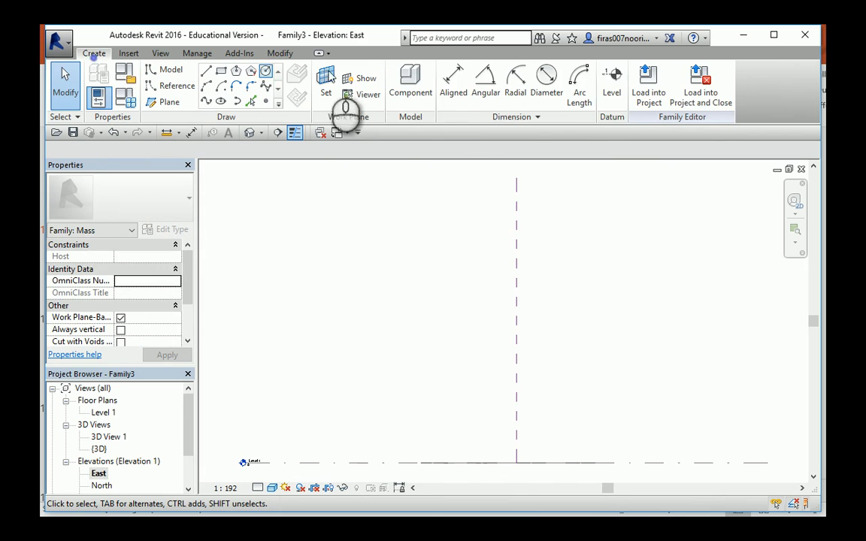
pyautogui.click(613, 90)
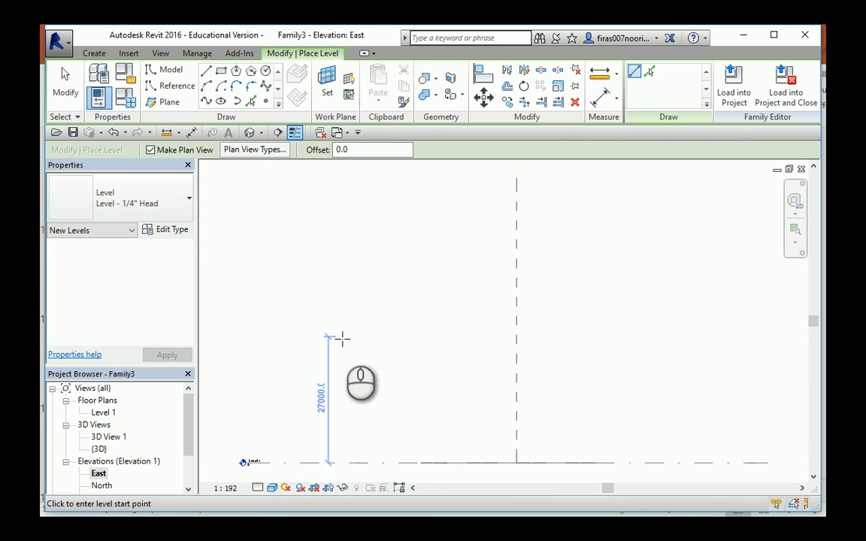
pyautogui.scroll(-1, 329, 330)
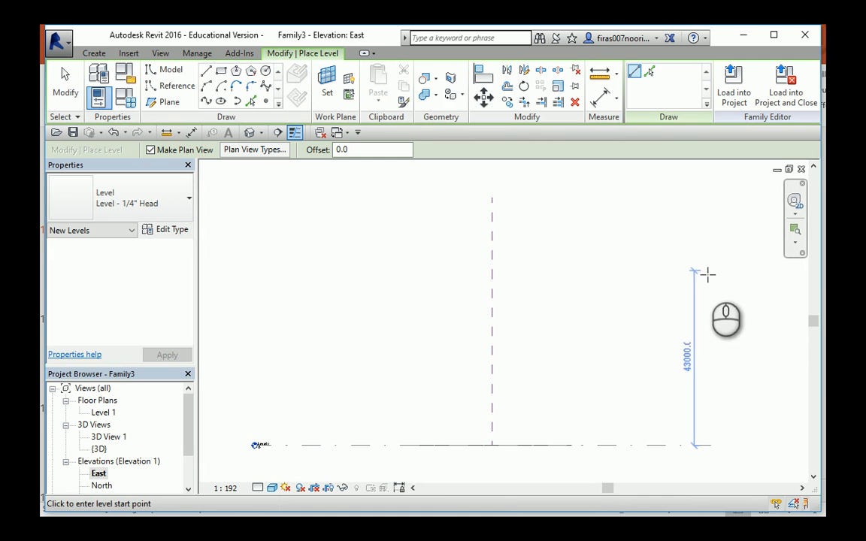
pyautogui.click(706, 287)
pyautogui.click(275, 287)
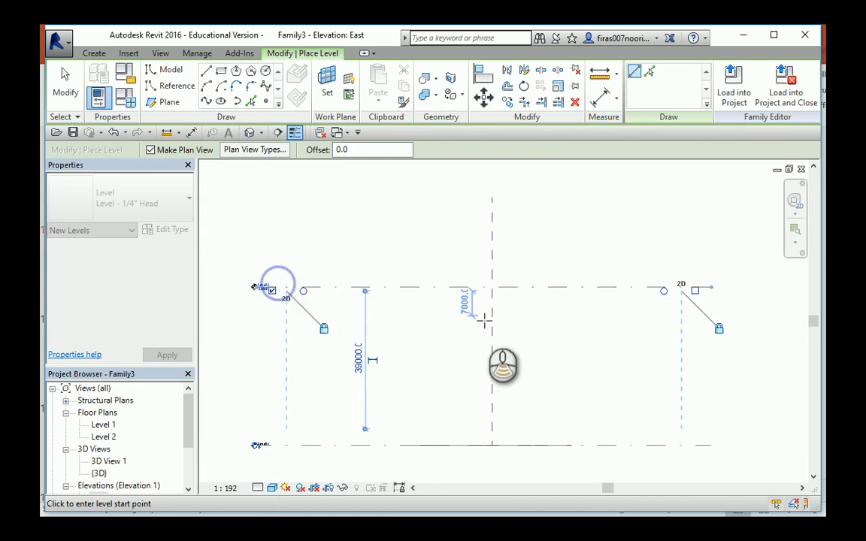
# Place a third level 39000 mm above Level 2, spanning the same width as the levels below, and finish level placement
pyautogui.scroll(-2, 485, 321)
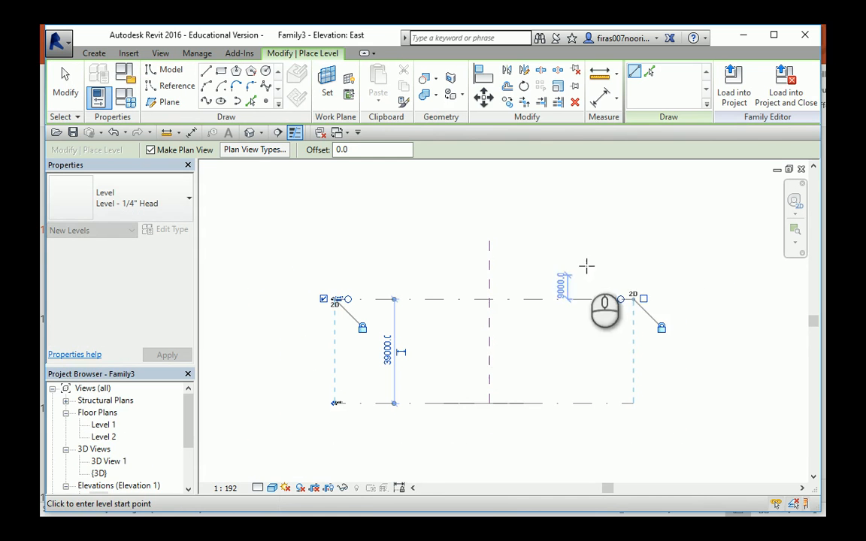
pyautogui.click(644, 194)
pyautogui.click(344, 193)
pyautogui.scroll(2, 345, 188)
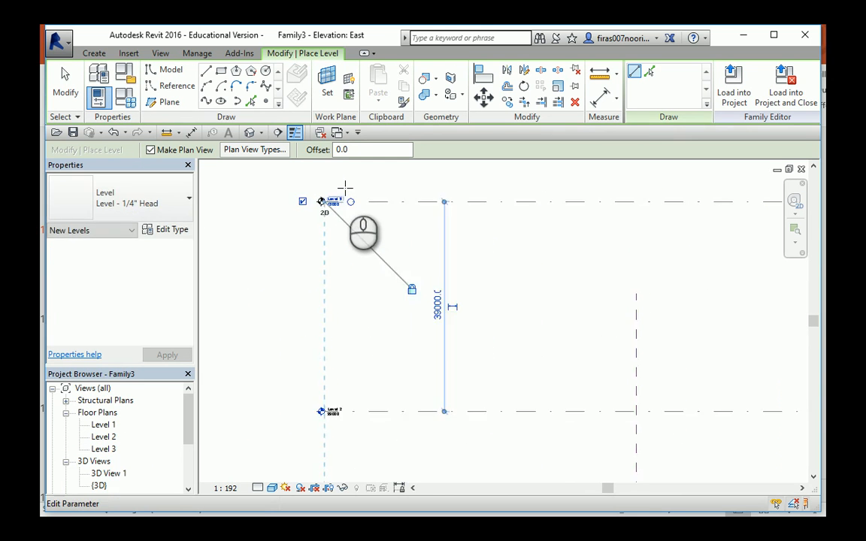
pyautogui.scroll(3, 338, 194)
pyautogui.press('Escape')
pyautogui.press('Escape')
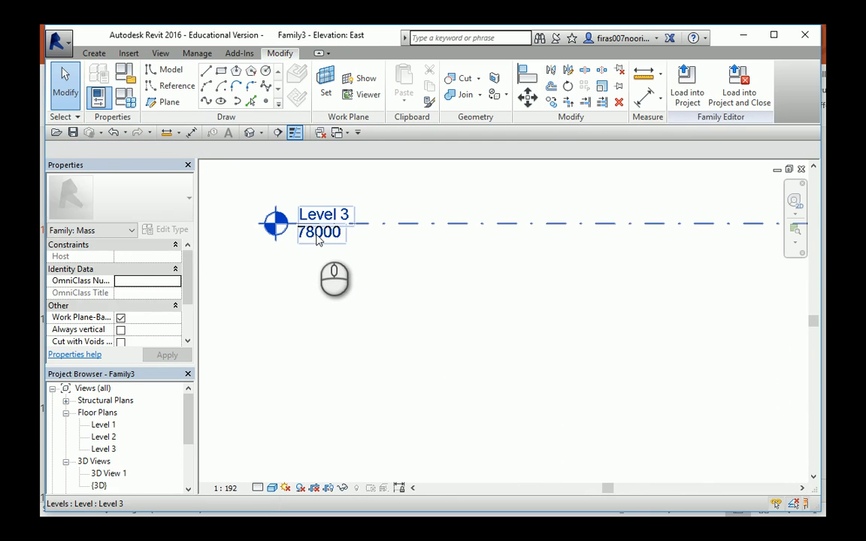
# Set the elevation of Level 3 to 306600 mm
pyautogui.click(317, 238)
pyautogui.click(317, 235)
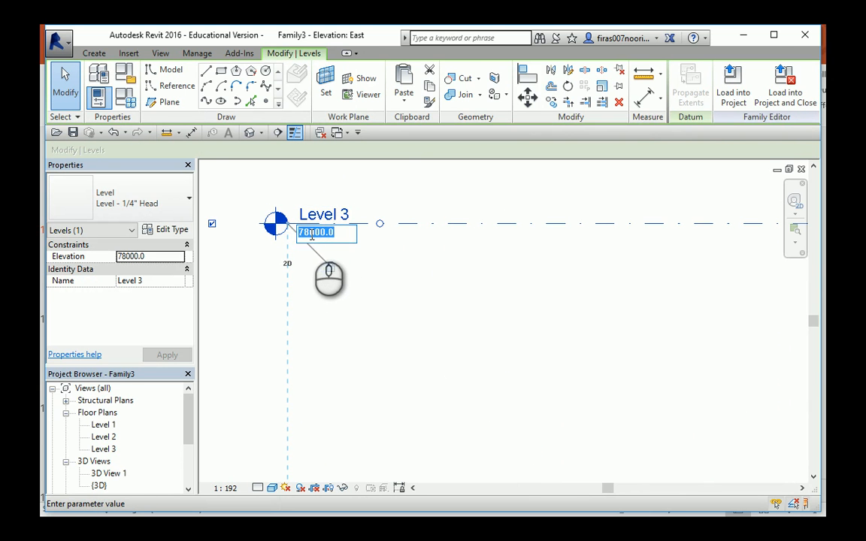
pyautogui.moveTo(307, 234); pyautogui.dragTo(294, 239)
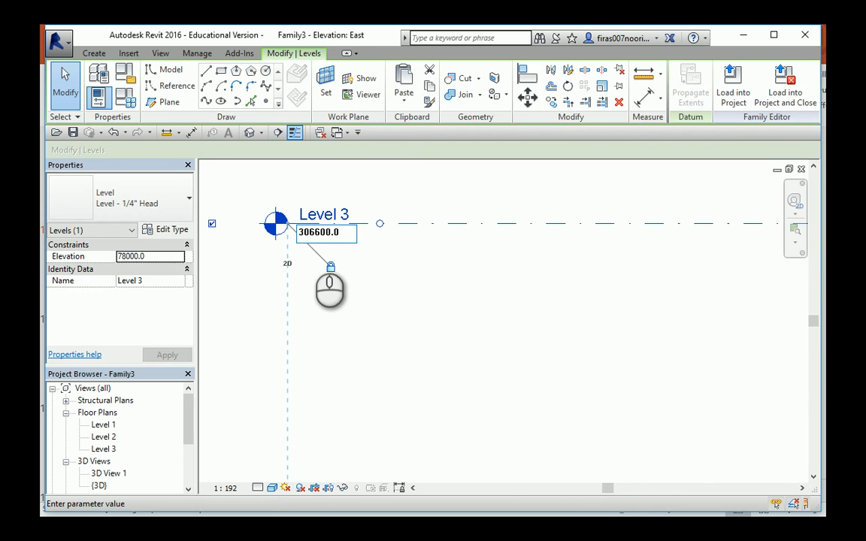
pyautogui.press('Return')
pyautogui.scroll(-1, 359, 260)
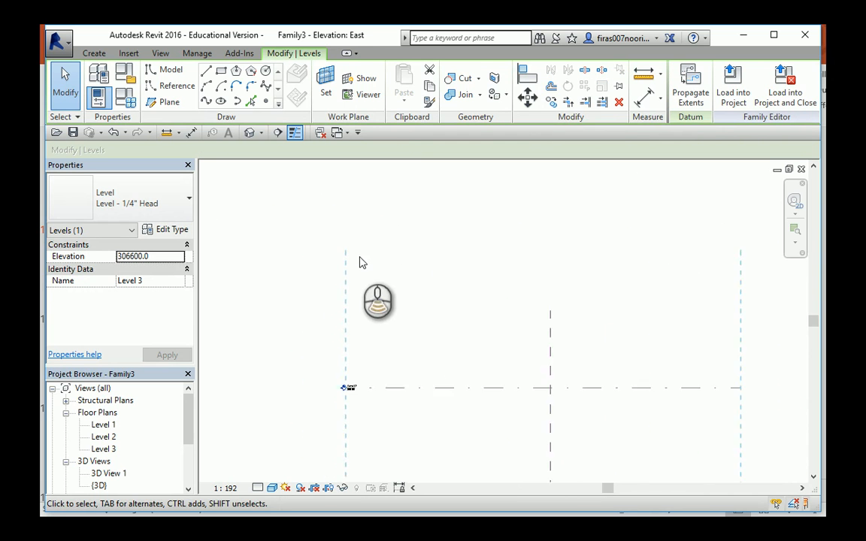
pyautogui.scroll(-5, 360, 262)
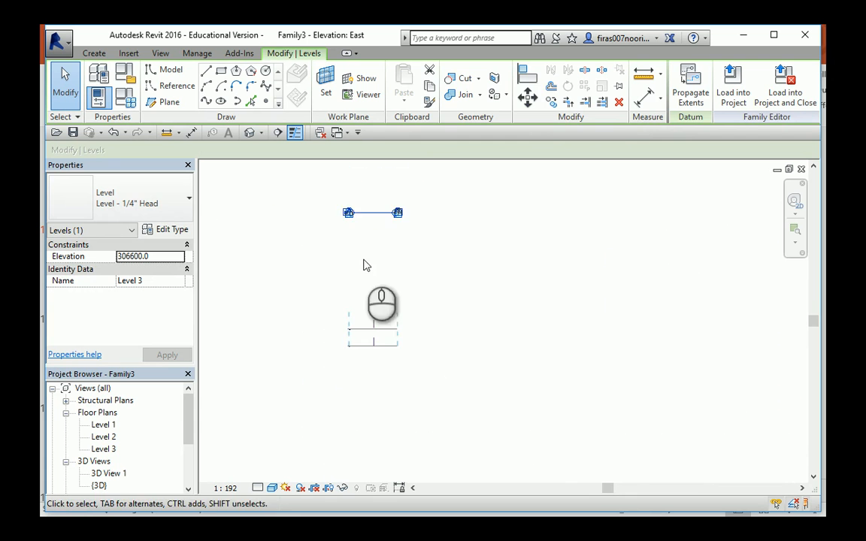
pyautogui.scroll(5, 352, 216)
pyautogui.scroll(-1, 369, 287)
pyautogui.press('Escape')
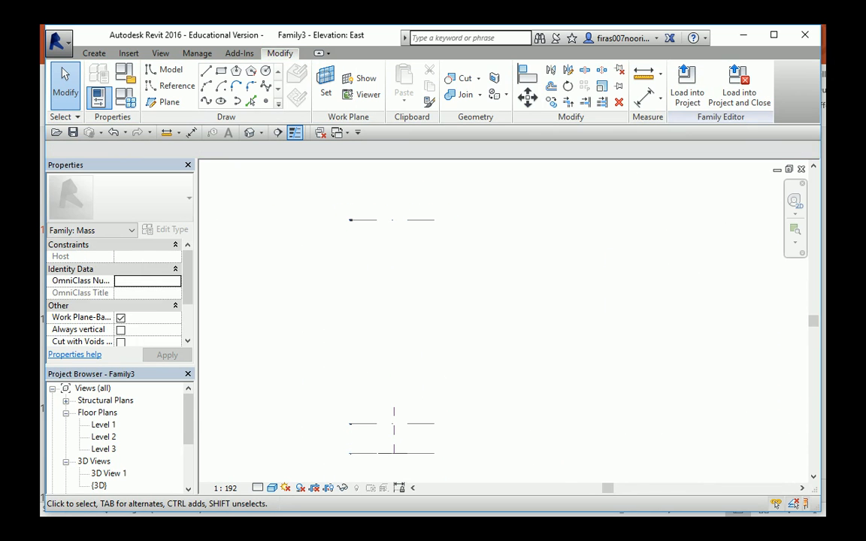
# Switch to Calculator and divide 306.6 by 2 to get the tower's mid-height
pyautogui.click(249, 536)
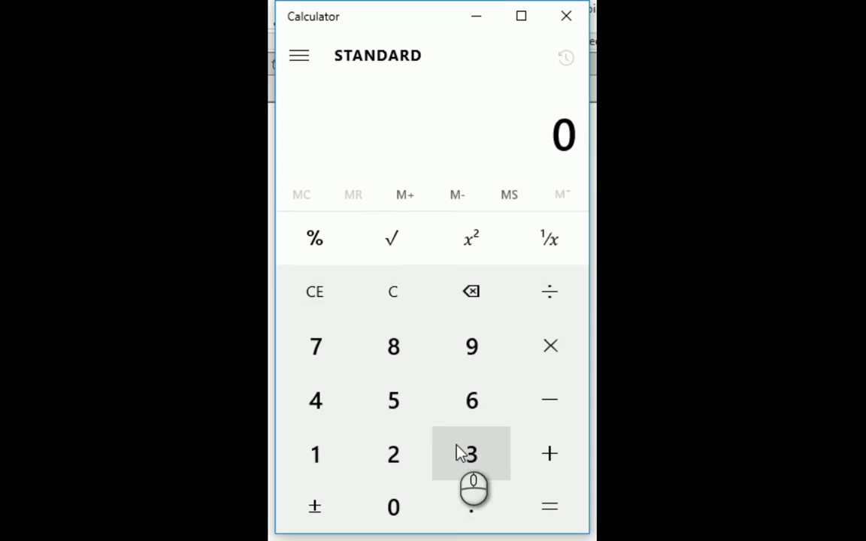
pyautogui.click(456, 451)
pyautogui.click(398, 520)
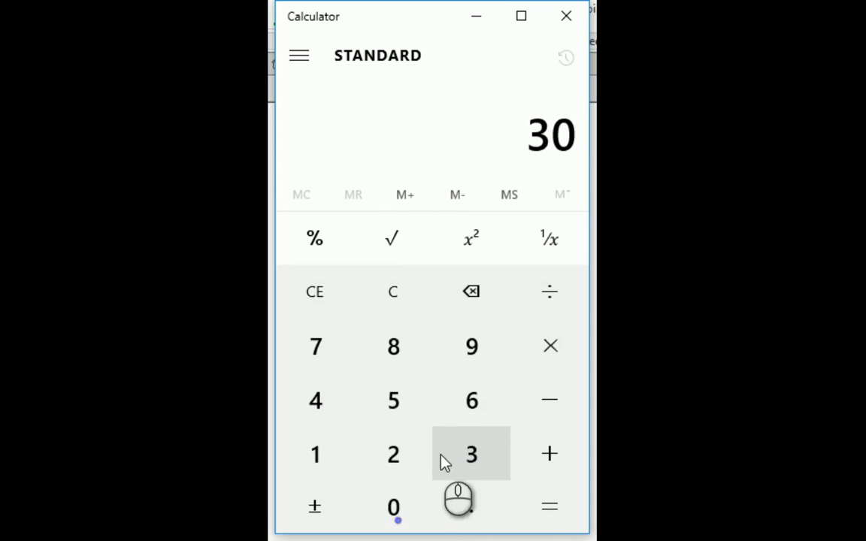
pyautogui.click(466, 412)
pyautogui.click(466, 516)
pyautogui.click(472, 405)
pyautogui.click(551, 292)
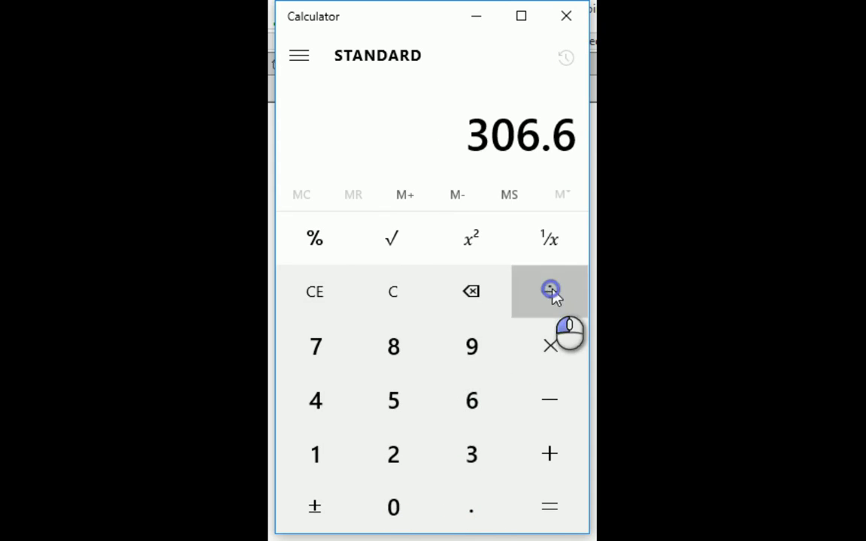
pyautogui.click(416, 454)
pyautogui.click(547, 518)
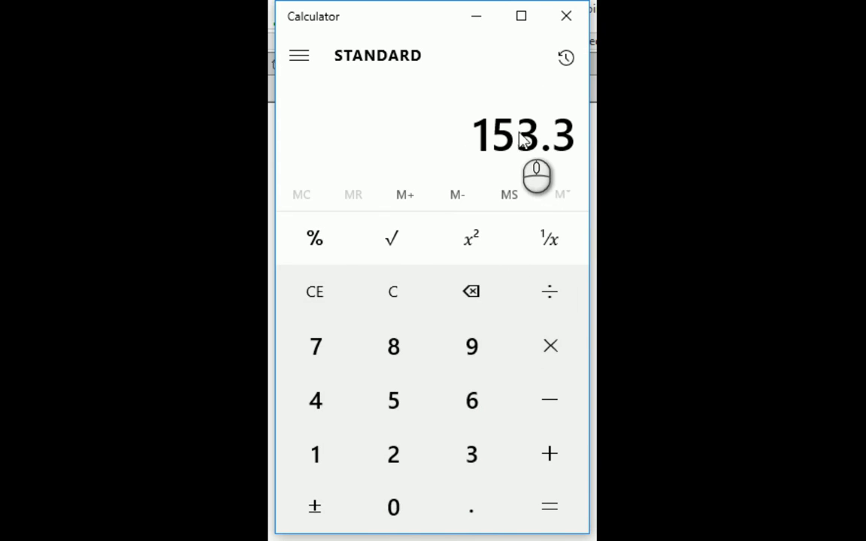
pyautogui.click(481, 17)
# Back in Revit, set the elevation of Level 2 to 153300 mm
pyautogui.moveTo(359, 422); pyautogui.dragTo(385, 362, button='middle')
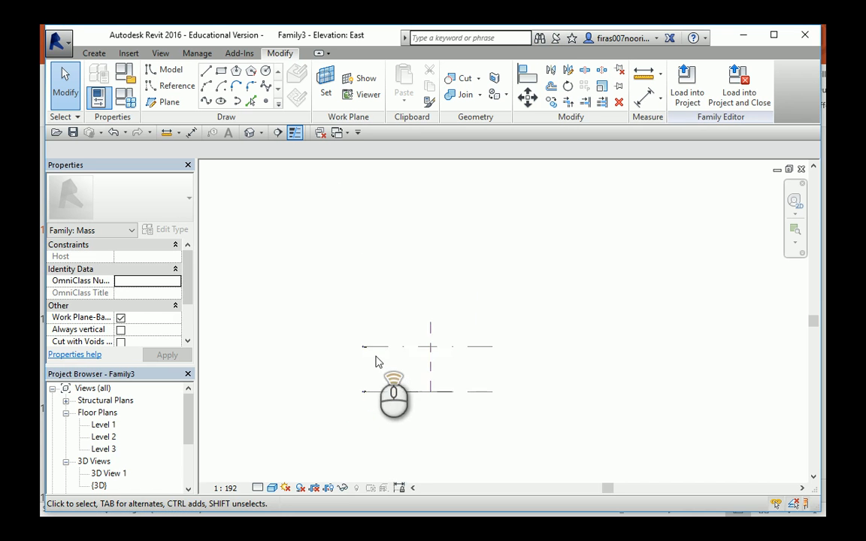
pyautogui.scroll(3, 356, 342)
pyautogui.scroll(2, 356, 343)
pyautogui.click(382, 343)
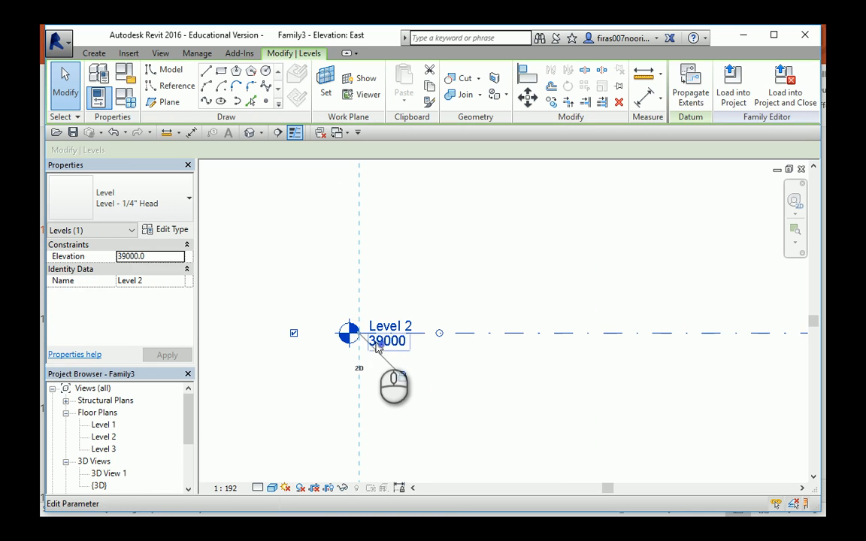
pyautogui.click(385, 343)
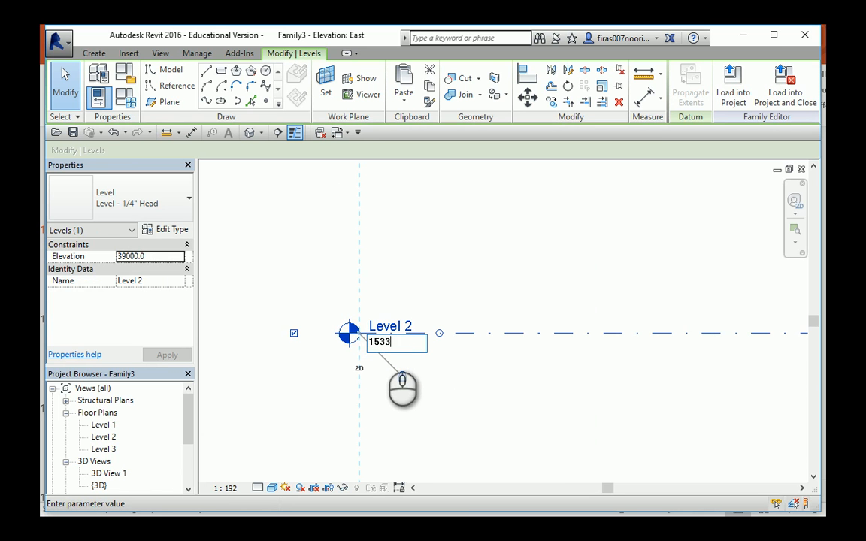
pyautogui.press('Return')
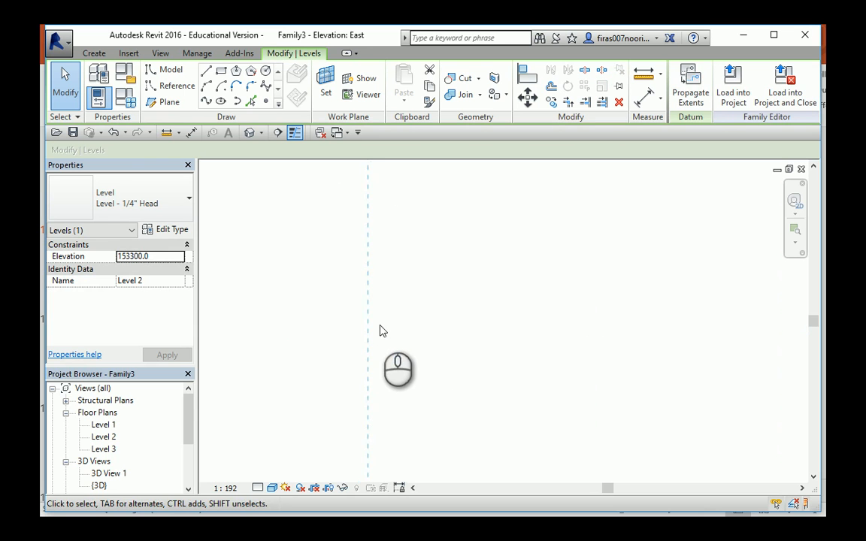
pyautogui.scroll(-1, 380, 331)
pyautogui.scroll(-1, 381, 330)
pyautogui.moveTo(334, 245); pyautogui.dragTo(340, 380, button='middle')
pyautogui.click(322, 325)
pyautogui.moveTo(346, 342); pyautogui.dragTo(356, 314, button='middle')
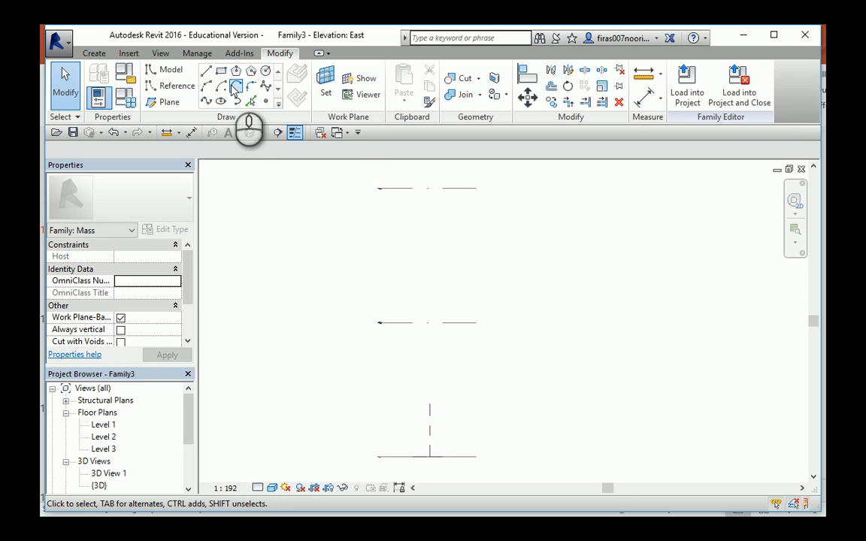
# In the default 3D view, copy the square profile on Level 1 and paste it aligned to Level 2 and Level 3
pyautogui.click(249, 133)
pyautogui.scroll(-7, 459, 349)
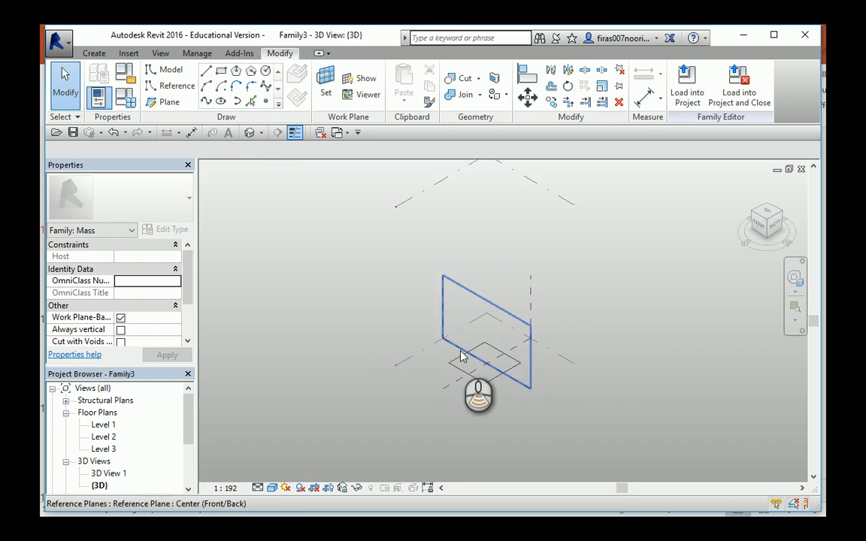
pyautogui.moveTo(471, 270); pyautogui.dragTo(456, 313, button='middle')
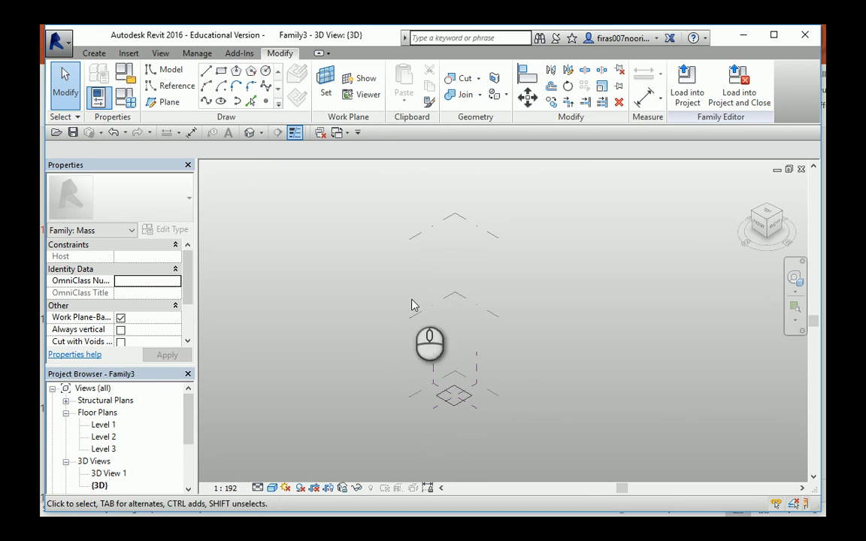
pyautogui.click(442, 402)
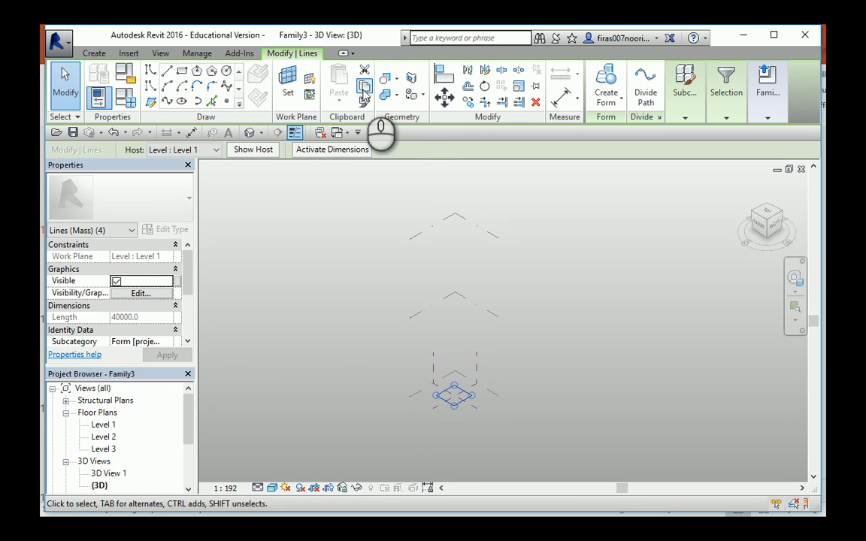
pyautogui.click(339, 96)
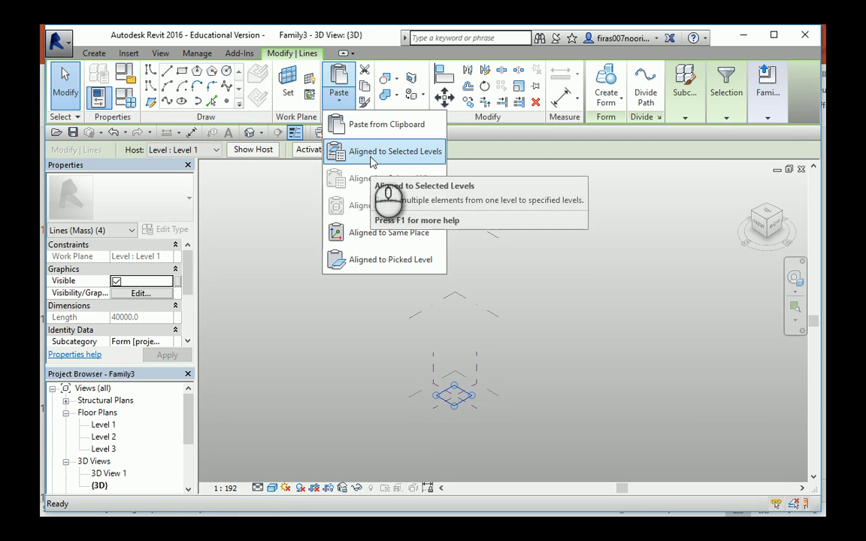
pyautogui.click(370, 153)
pyautogui.click(364, 195)
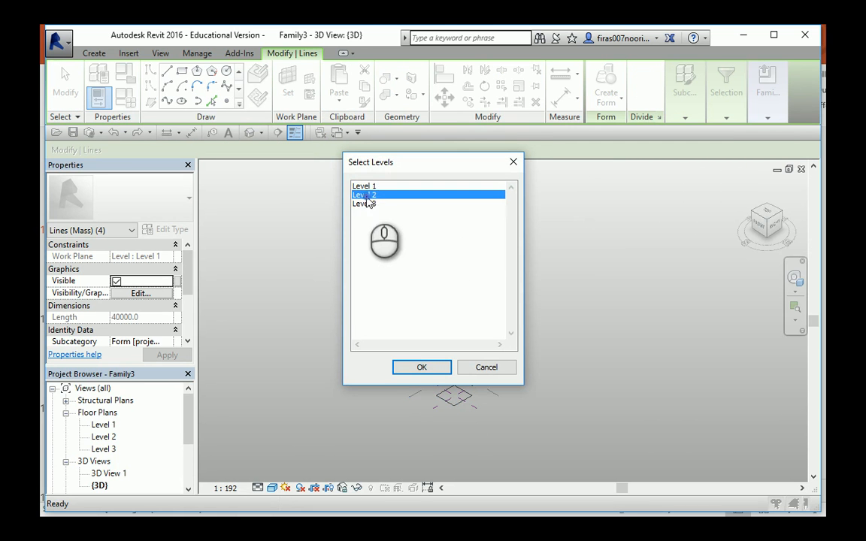
pyautogui.keyDown('shift'); pyautogui.click(368, 205); pyautogui.keyUp('shift')
pyautogui.click(411, 366)
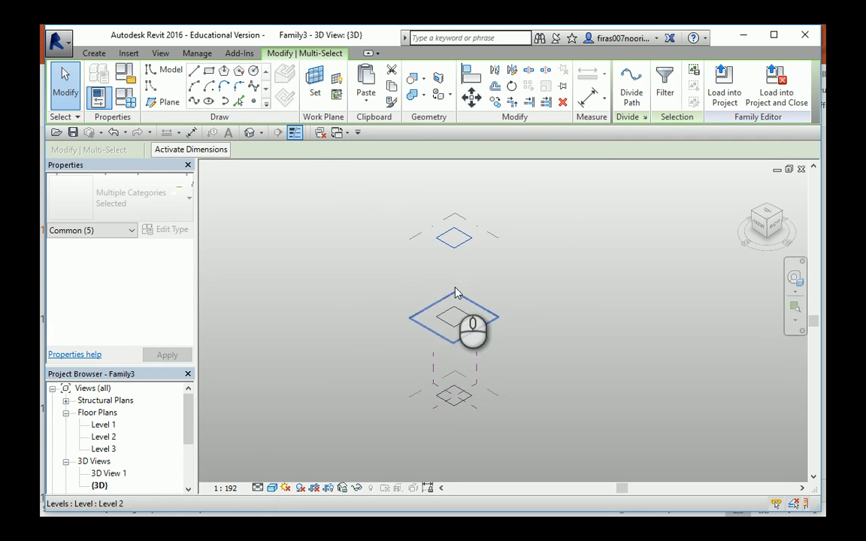
# Create a solid form from the three square profiles on Levels 1, 2 and 3
pyautogui.click(454, 415)
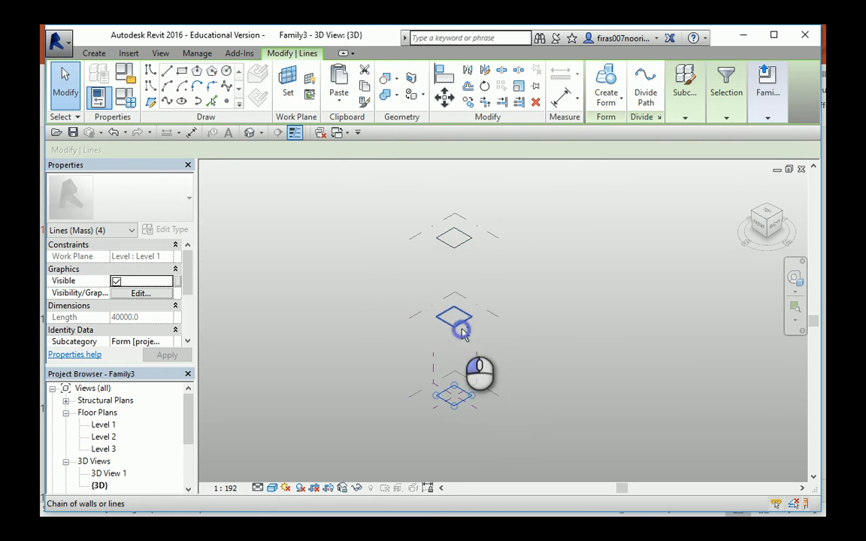
pyautogui.keyDown('ctrl'); pyautogui.click(456, 330); pyautogui.keyUp('ctrl')
pyautogui.keyDown('ctrl'); pyautogui.click(464, 254); pyautogui.keyUp('ctrl')
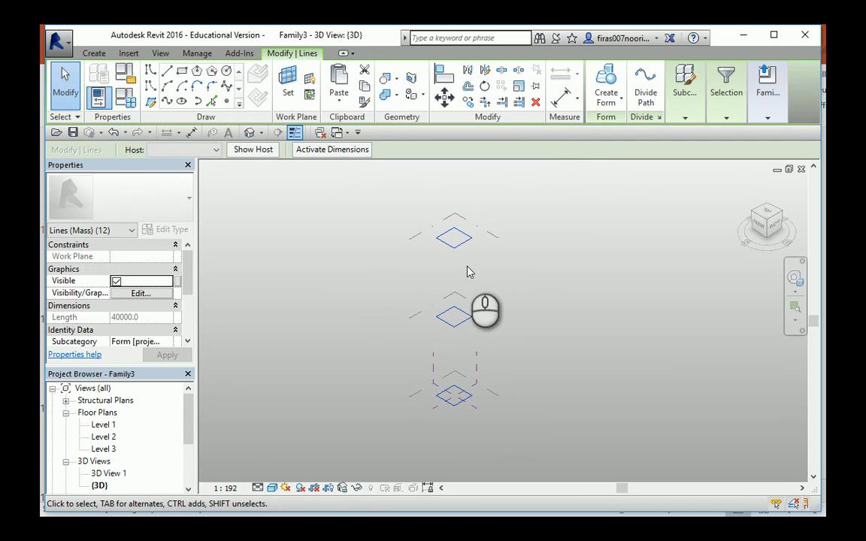
pyautogui.click(615, 101)
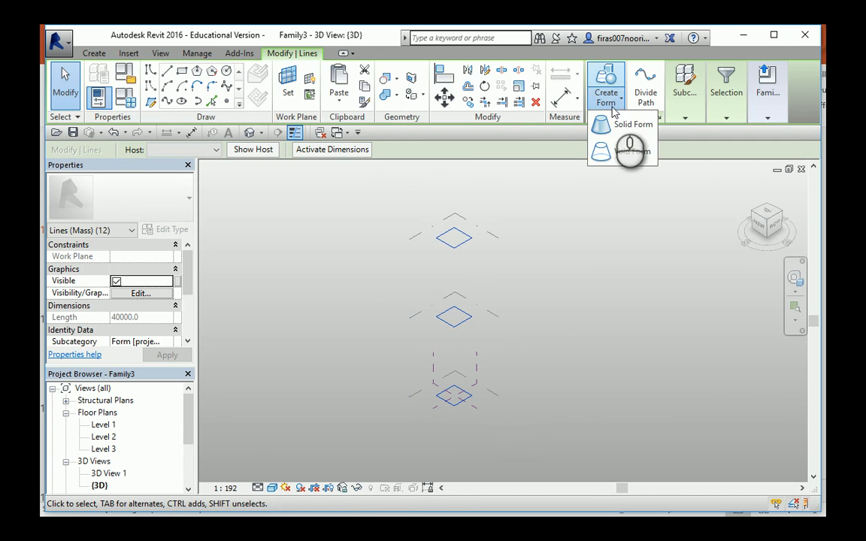
pyautogui.click(630, 124)
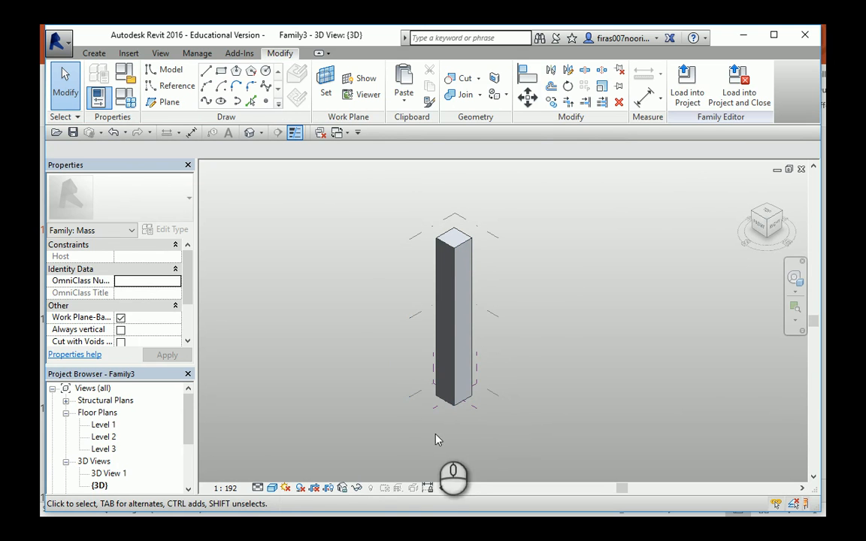
pyautogui.scroll(1, 399, 364)
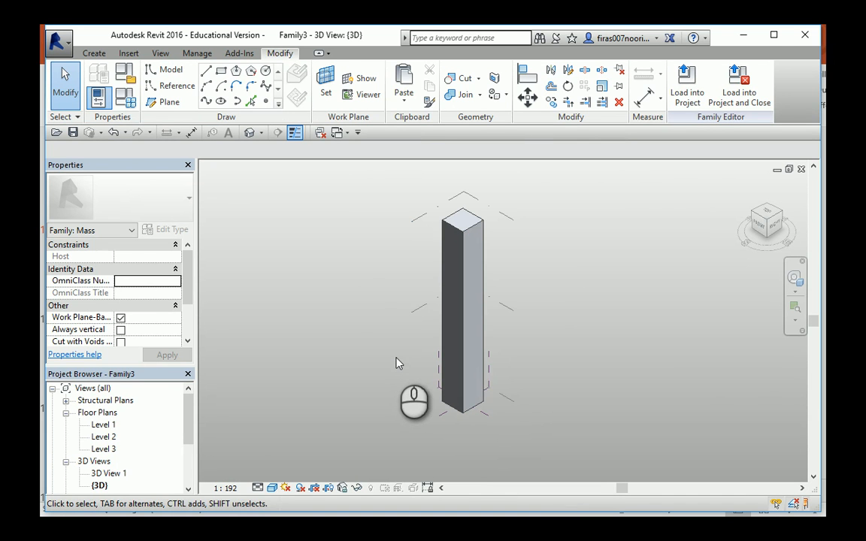
# Rotate the form's middle profile at Level 2 by 45° about its centre
pyautogui.click(473, 325)
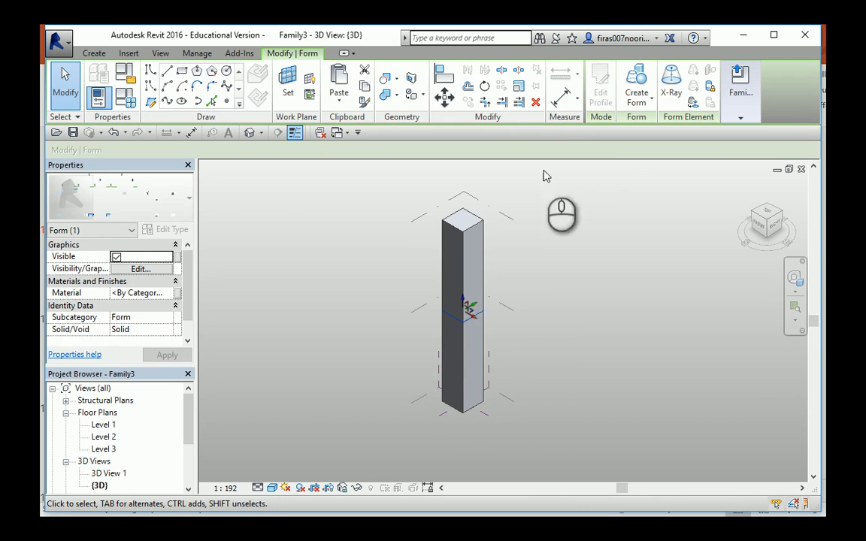
pyautogui.click(488, 88)
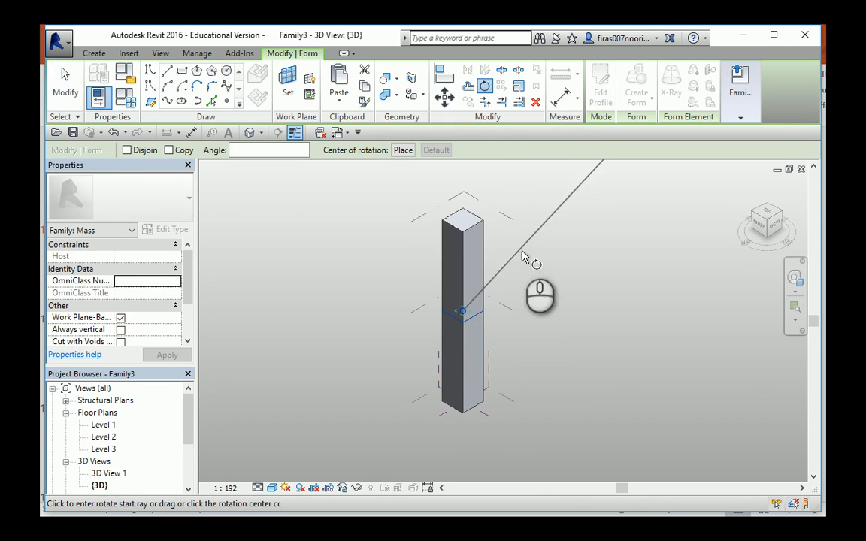
pyautogui.click(537, 355)
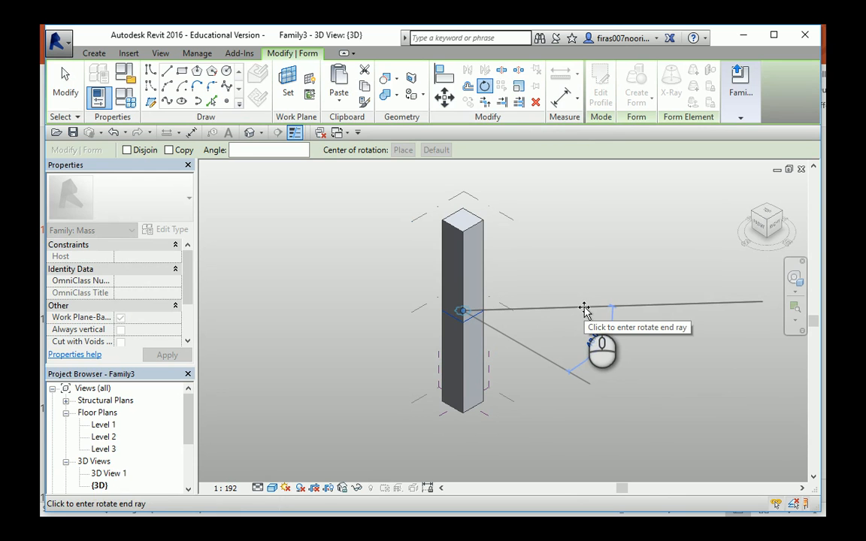
pyautogui.write('45')
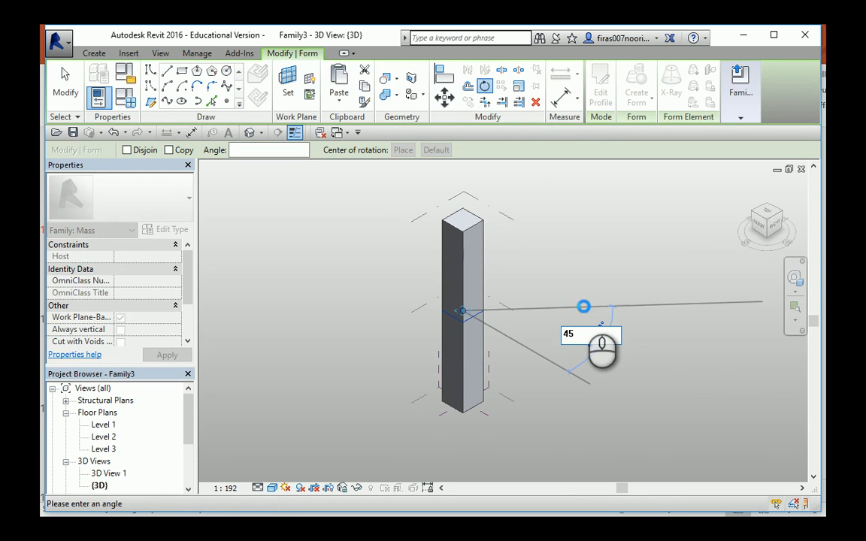
pyautogui.press('Return')
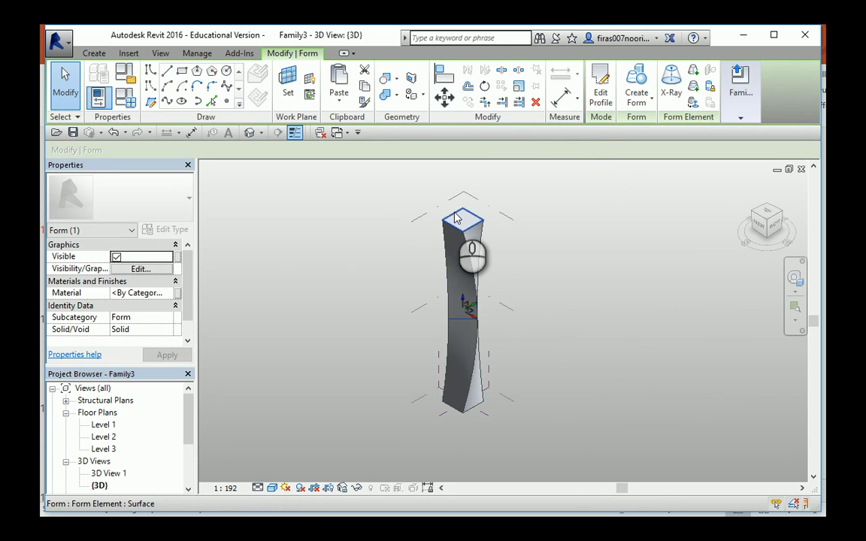
# Rotate the tower form's top face at Level 3 about its centre to continue the twist
pyautogui.click(455, 218)
pyautogui.click(485, 86)
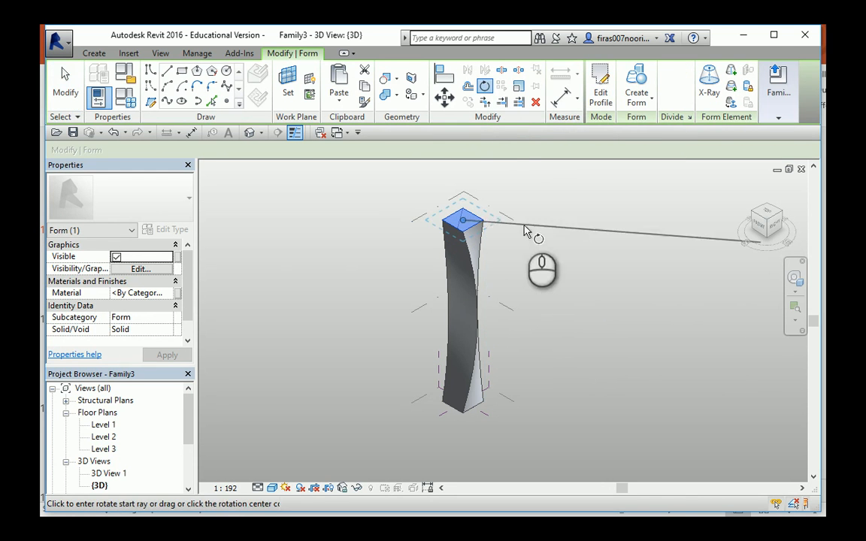
pyautogui.click(543, 278)
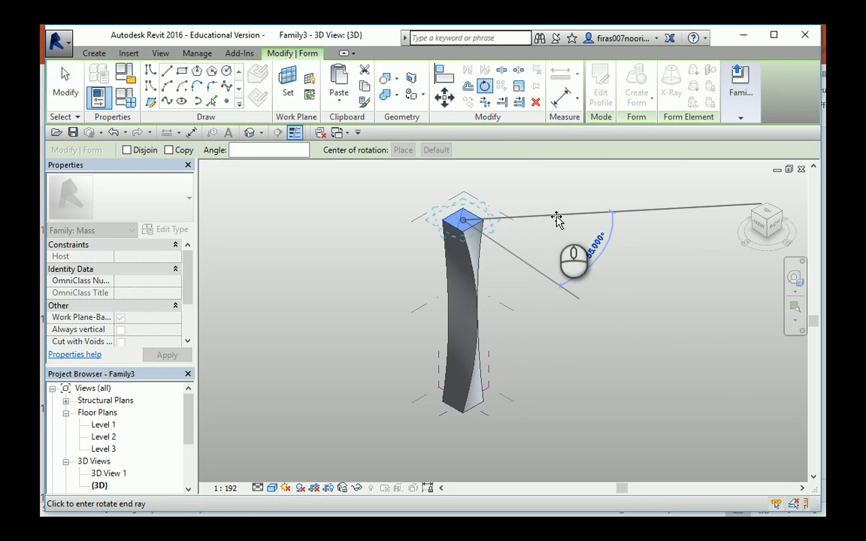
pyautogui.press('Return')
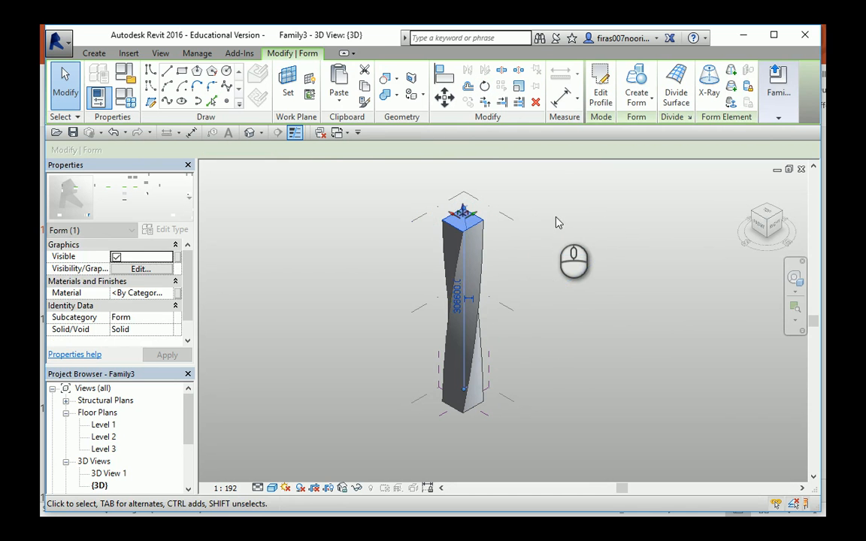
pyautogui.click(561, 230)
pyautogui.keyDown('shift'); pyautogui.moveTo(455, 302); pyautogui.dragTo(576, 306, button='middle'); pyautogui.keyUp('shift')
pyautogui.scroll(2, 437, 336)
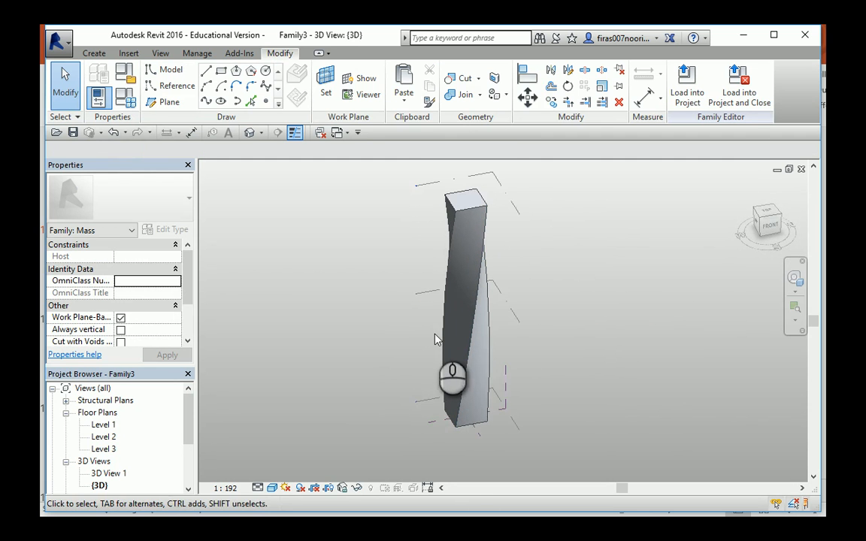
pyautogui.keyDown('shift'); pyautogui.moveTo(395, 293); pyautogui.dragTo(578, 327, button='middle'); pyautogui.keyUp('shift')
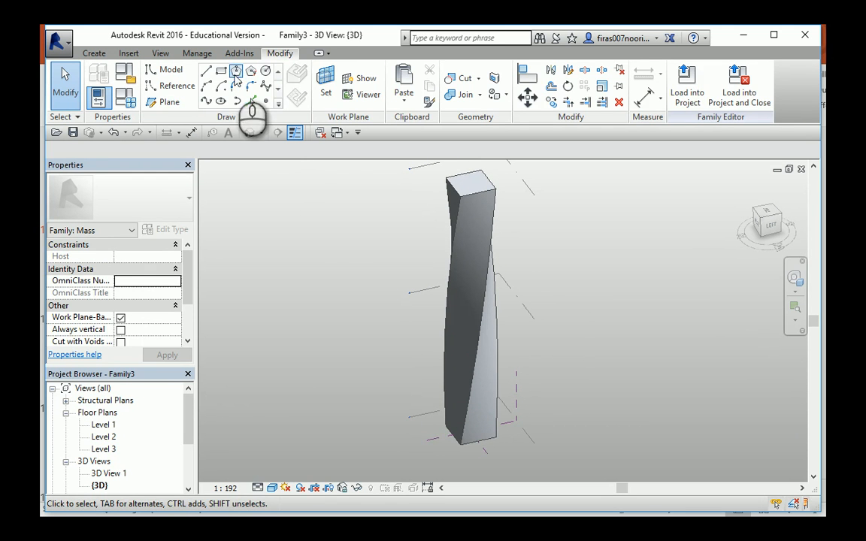
# Try to draw a rectangle about 60000 by 72000 mm beside the tower on the Reference Point plane, and undo it
pyautogui.click(222, 73)
pyautogui.moveTo(431, 275); pyautogui.dragTo(339, 190, button='middle')
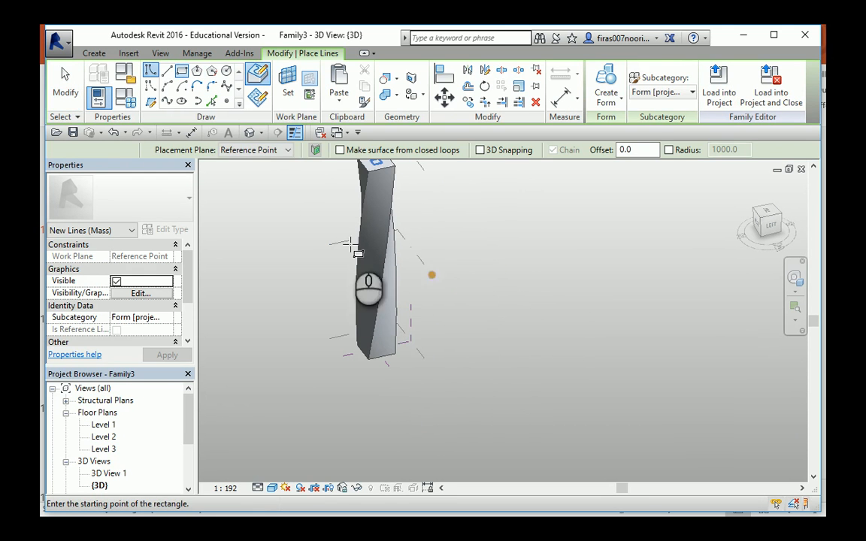
pyautogui.click(410, 381)
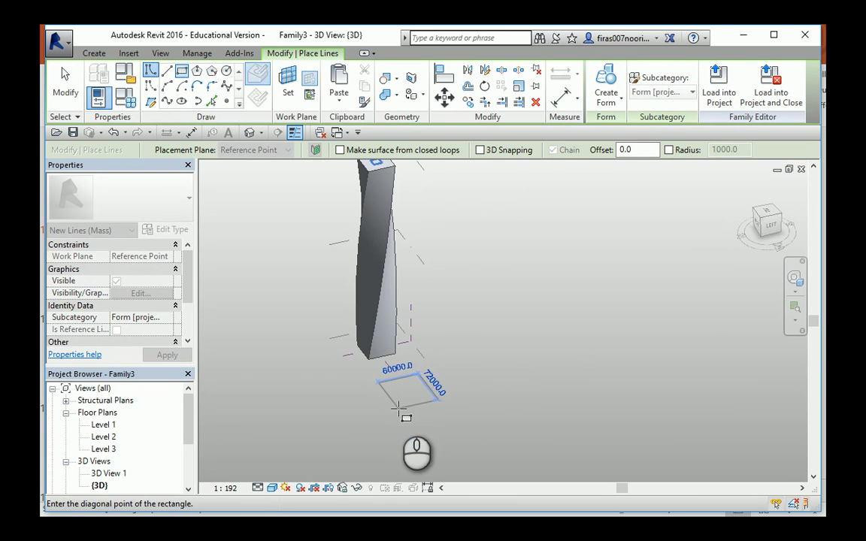
pyautogui.click(399, 408)
pyautogui.keyDown('shift'); pyautogui.moveTo(414, 379); pyautogui.dragTo(482, 373, button='middle'); pyautogui.keyUp('shift')
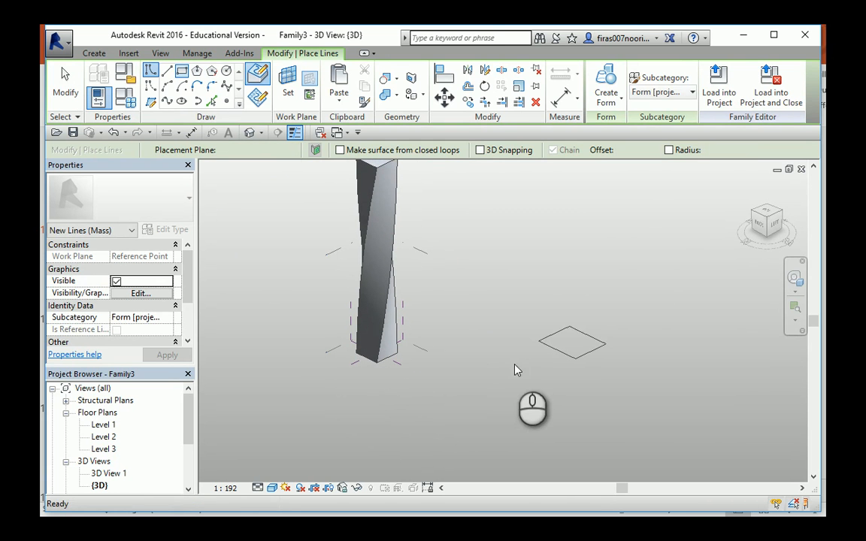
pyautogui.hotkey('ctrl', 'z')
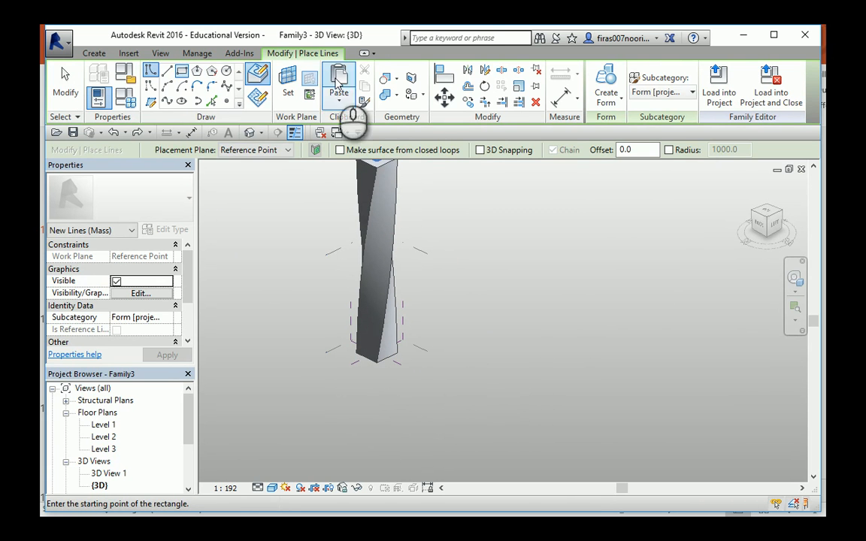
# Set Level 1 as the work plane and draw a rectangle about 50000 by 63000 mm beside the tower's base
pyautogui.click(92, 53)
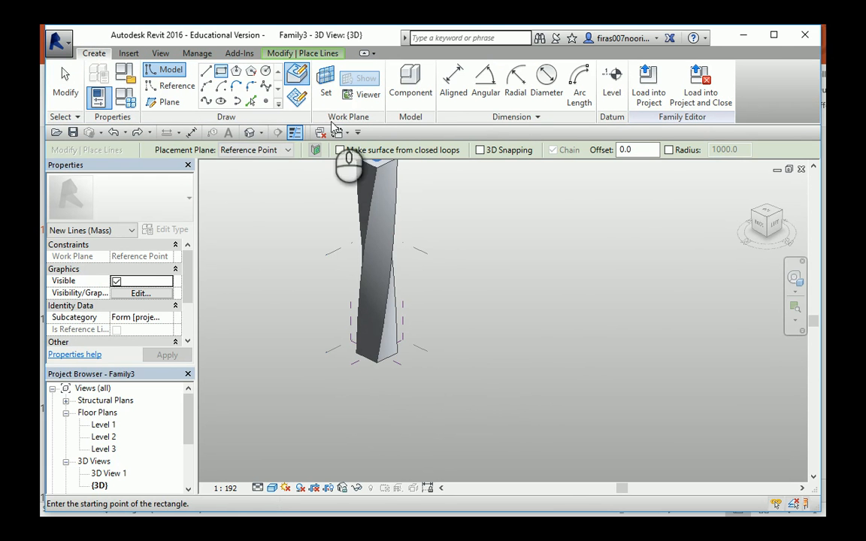
pyautogui.click(326, 82)
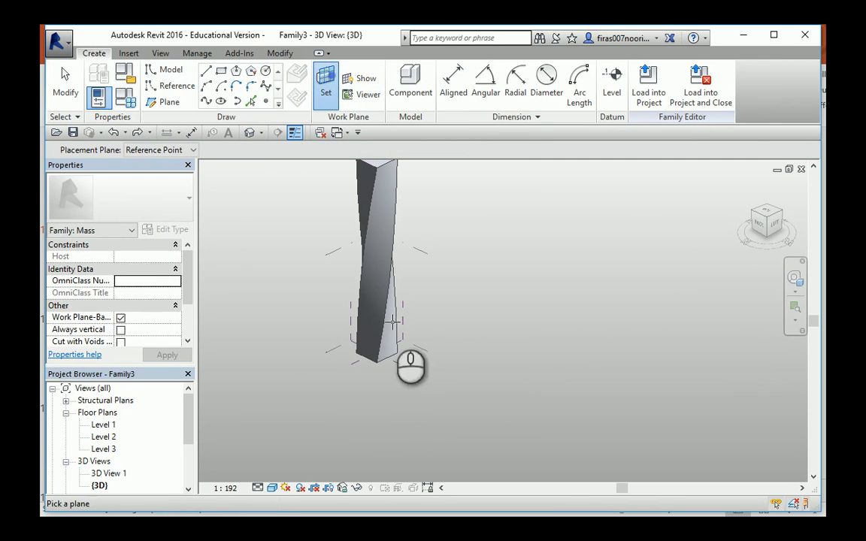
pyautogui.click(419, 356)
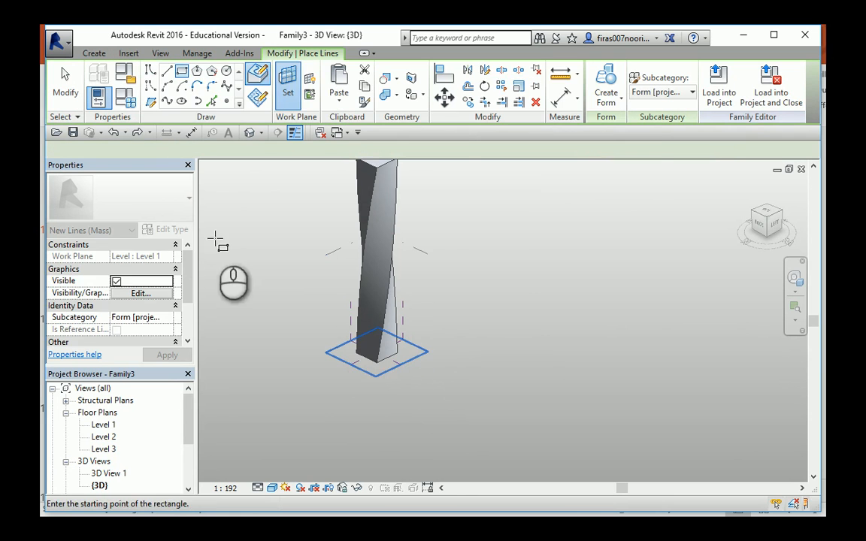
pyautogui.click(257, 73)
pyautogui.click(431, 377)
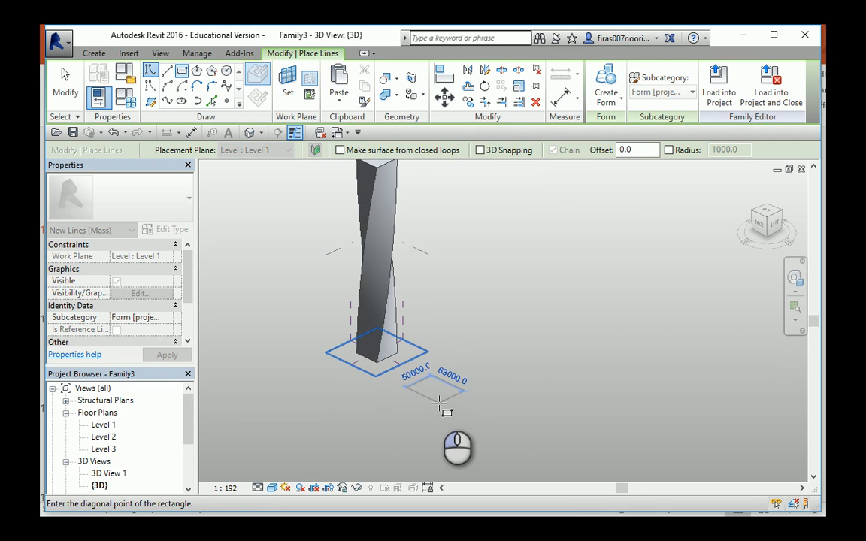
pyautogui.click(440, 404)
pyautogui.press('Escape')
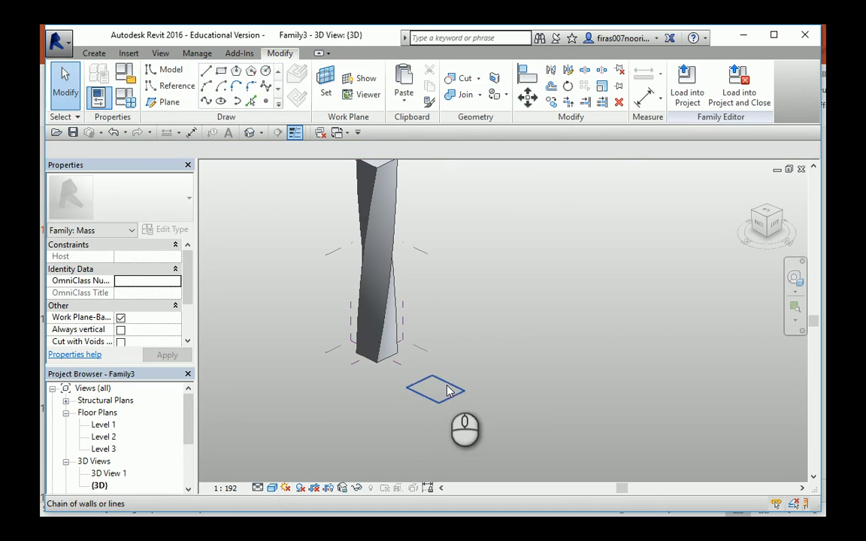
# Copy the new Level 1 rectangle and paste it aligned to Level 2 and Level 3
pyautogui.click(447, 391)
pyautogui.click(363, 88)
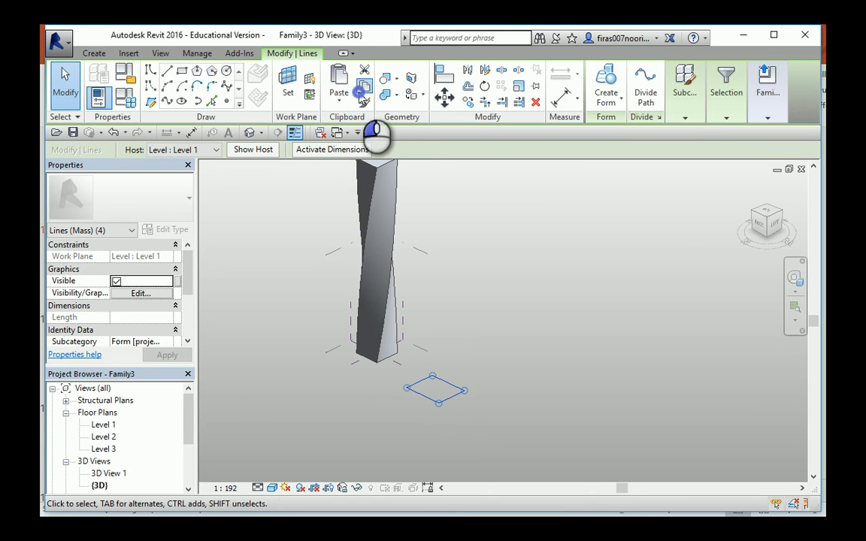
pyautogui.click(339, 100)
pyautogui.click(350, 157)
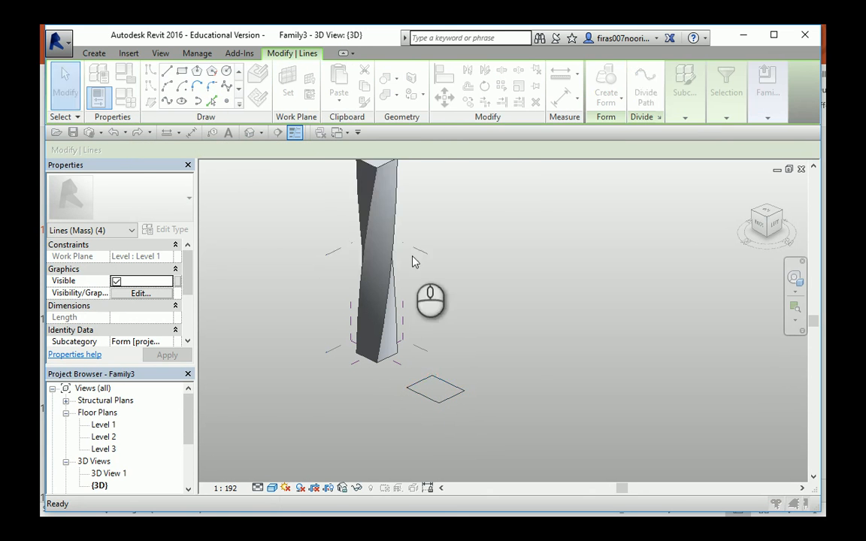
pyautogui.click(365, 195)
pyautogui.keyDown('shift'); pyautogui.click(368, 204); pyautogui.keyUp('shift')
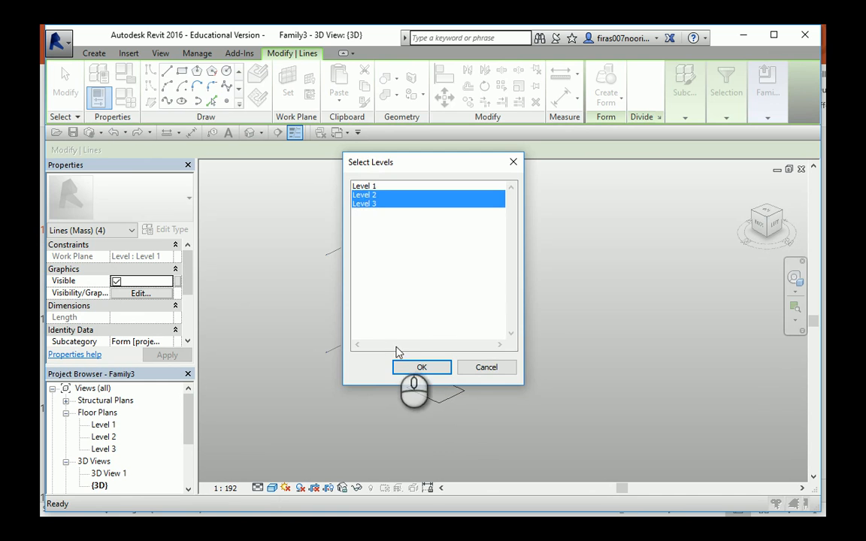
pyautogui.click(410, 368)
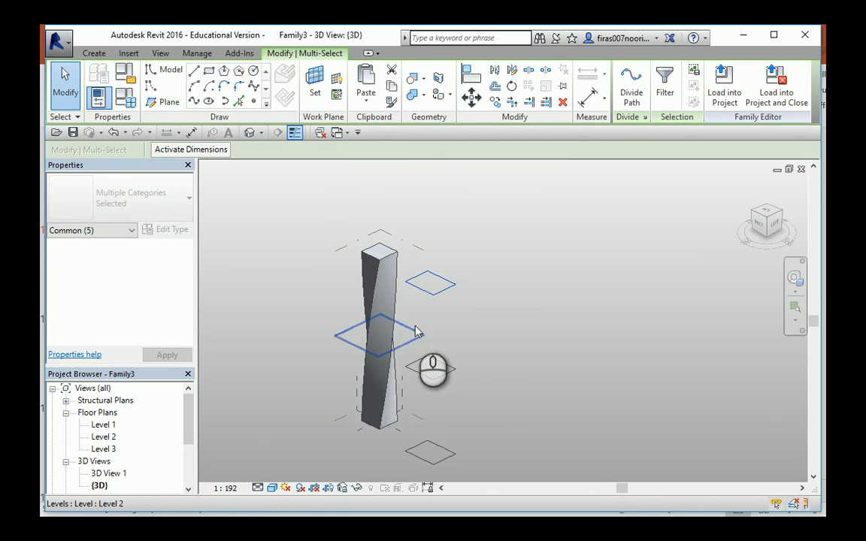
pyautogui.keyDown('shift'); pyautogui.moveTo(421, 331); pyautogui.dragTo(447, 355, button='middle'); pyautogui.keyUp('shift')
pyautogui.click(489, 406)
pyautogui.moveTo(458, 417); pyautogui.dragTo(467, 409, button='middle')
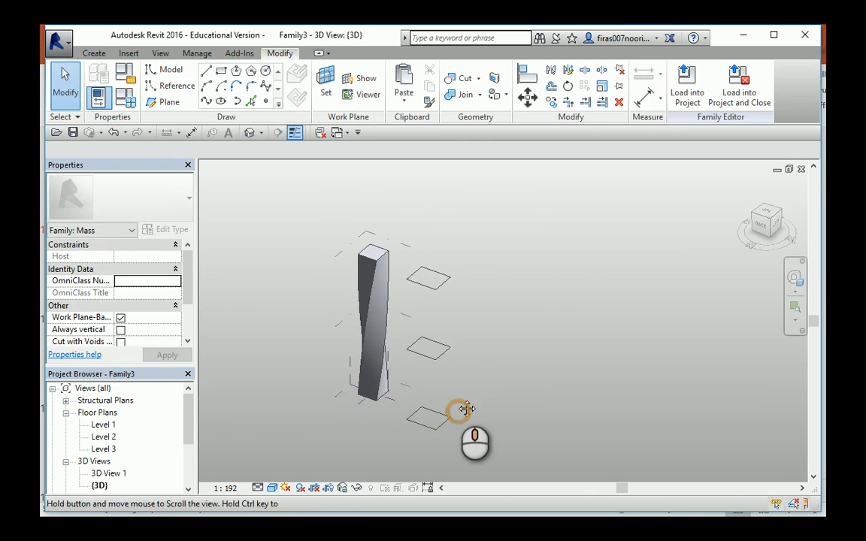
# Rotate the separate rectangle on Level 2 by 45° about its centre
pyautogui.click(444, 354)
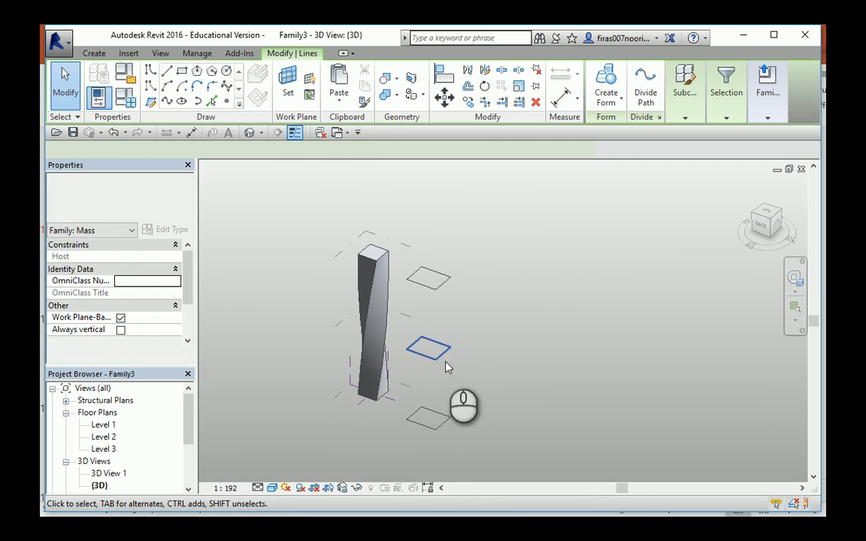
pyautogui.click(487, 86)
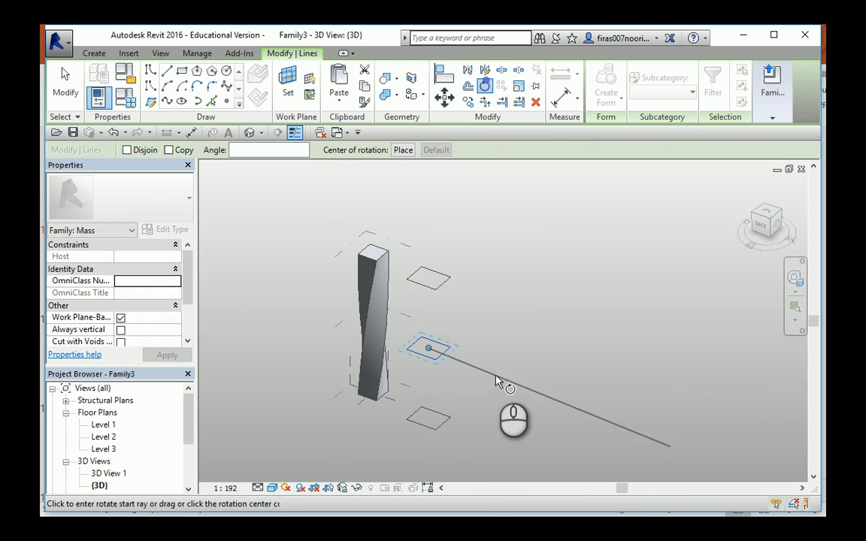
pyautogui.click(501, 378)
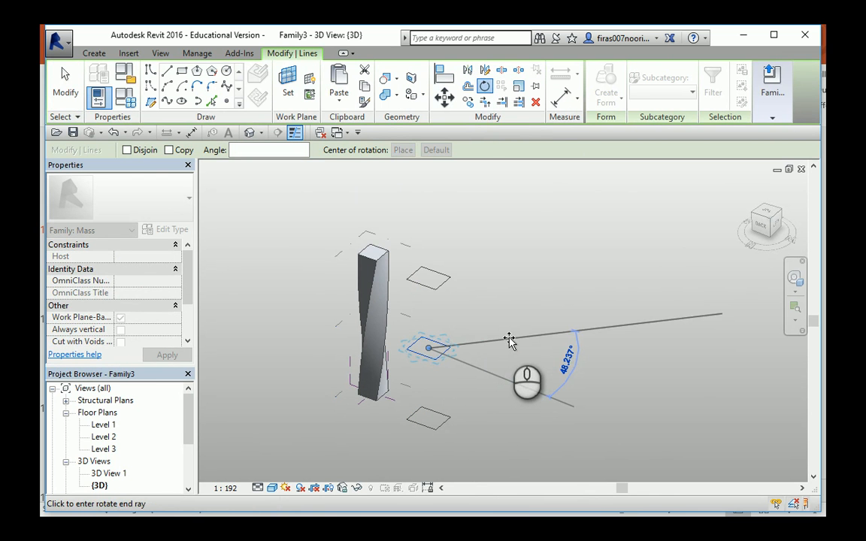
pyautogui.write('45')
pyautogui.press('Return')
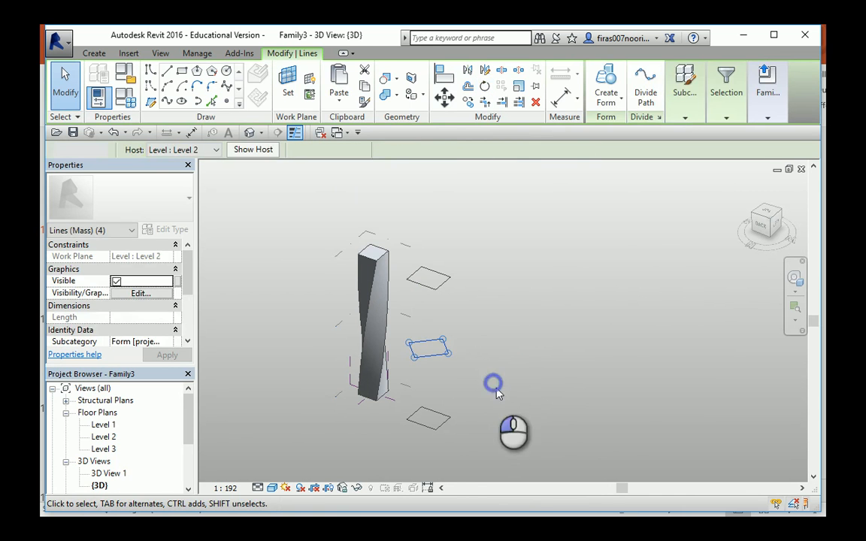
pyautogui.click(493, 385)
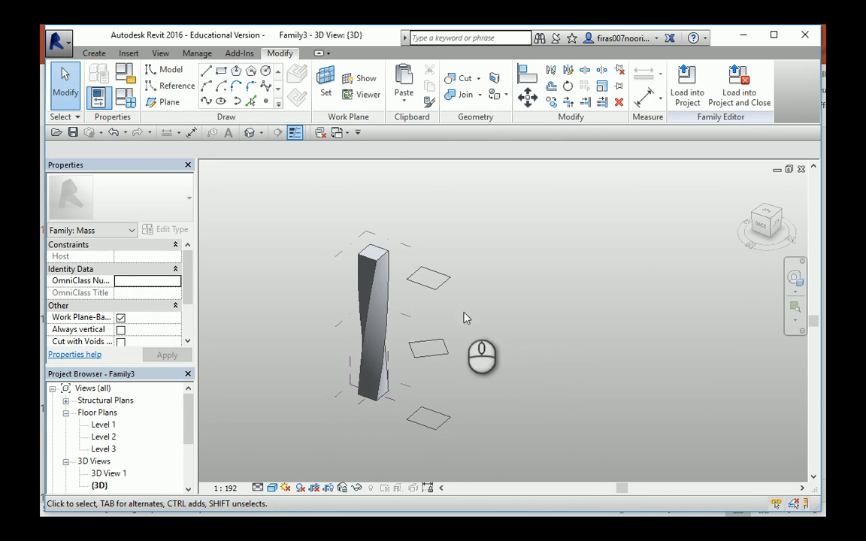
# Create a solid form from the separate Level 1 rectangle and the rotated Level 2 rectangle
pyautogui.click(442, 420)
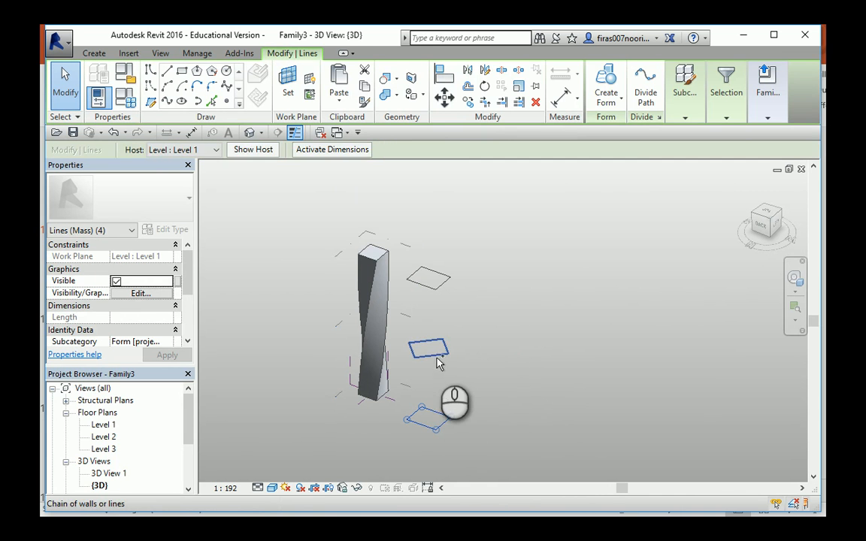
pyautogui.keyDown('ctrl'); pyautogui.click(439, 360); pyautogui.keyUp('ctrl')
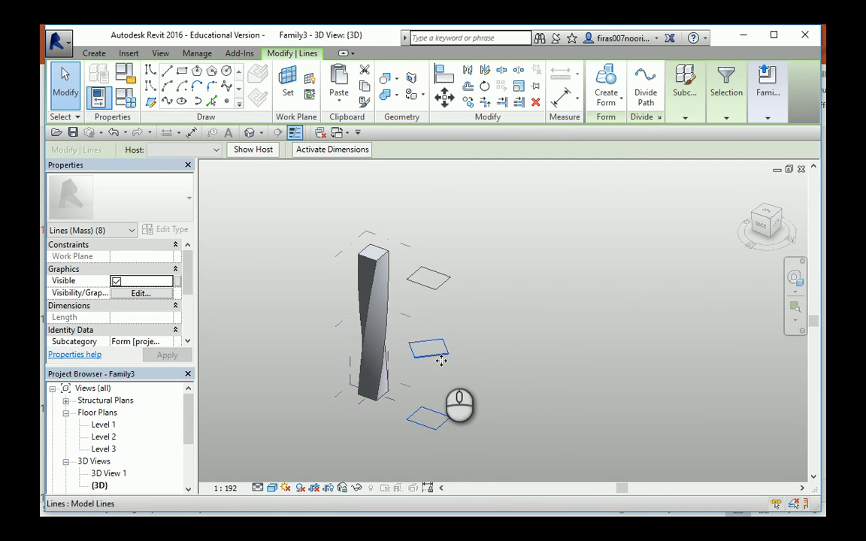
pyautogui.click(606, 96)
pyautogui.click(613, 125)
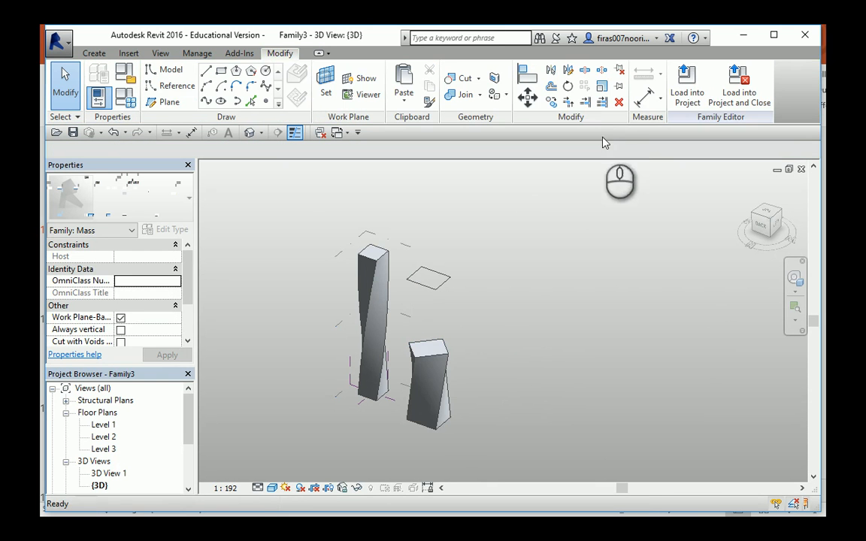
pyautogui.scroll(2, 413, 413)
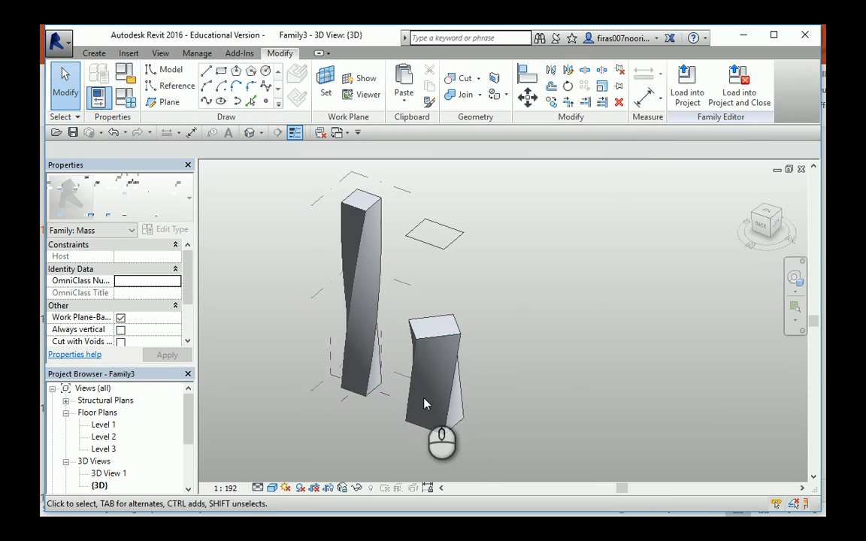
pyautogui.keyDown('shift'); pyautogui.moveTo(422, 403); pyautogui.dragTo(499, 379, button='middle'); pyautogui.keyUp('shift')
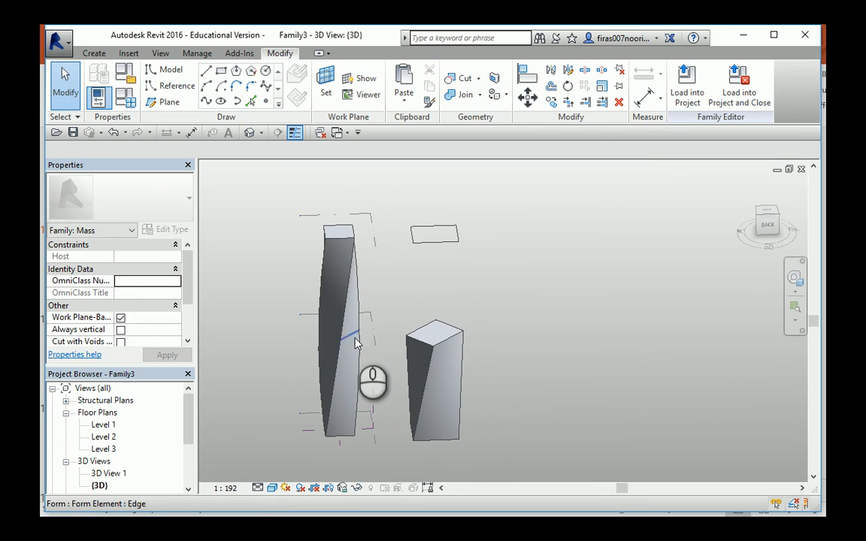
# Try a second solid form between the lower form's top face and the Level 3 rectangle, compare it with the tower, and undo it
pyautogui.keyDown('shift'); pyautogui.moveTo(356, 339); pyautogui.dragTo(336, 342, button='middle'); pyautogui.keyUp('shift')
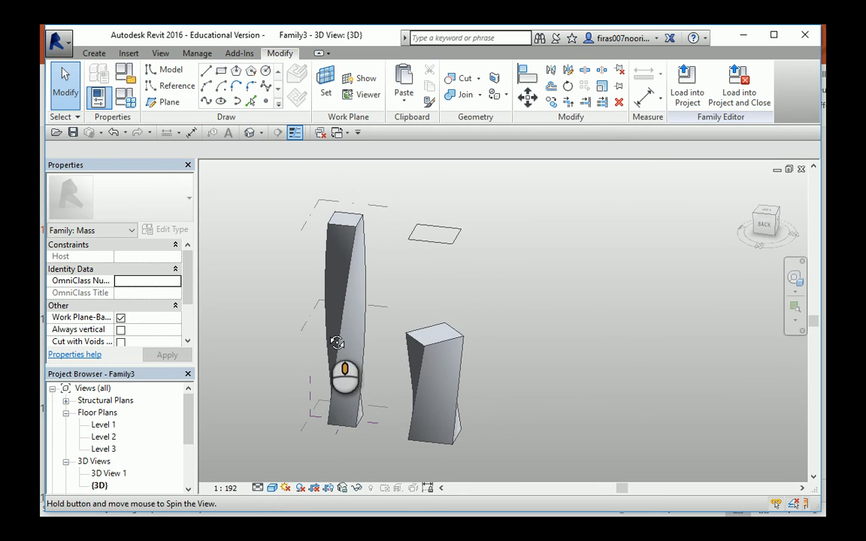
pyautogui.click(427, 335)
pyautogui.keyDown('ctrl'); pyautogui.click(443, 242); pyautogui.keyUp('ctrl')
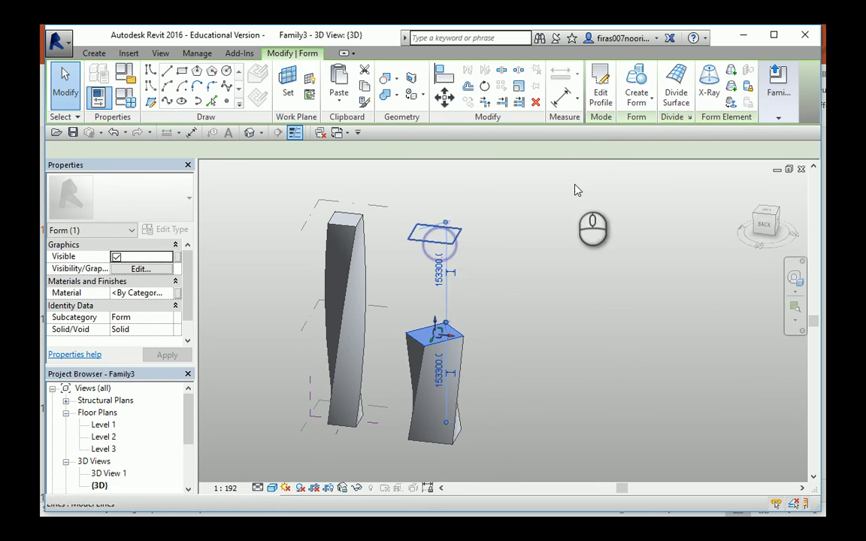
pyautogui.click(602, 102)
pyautogui.click(618, 122)
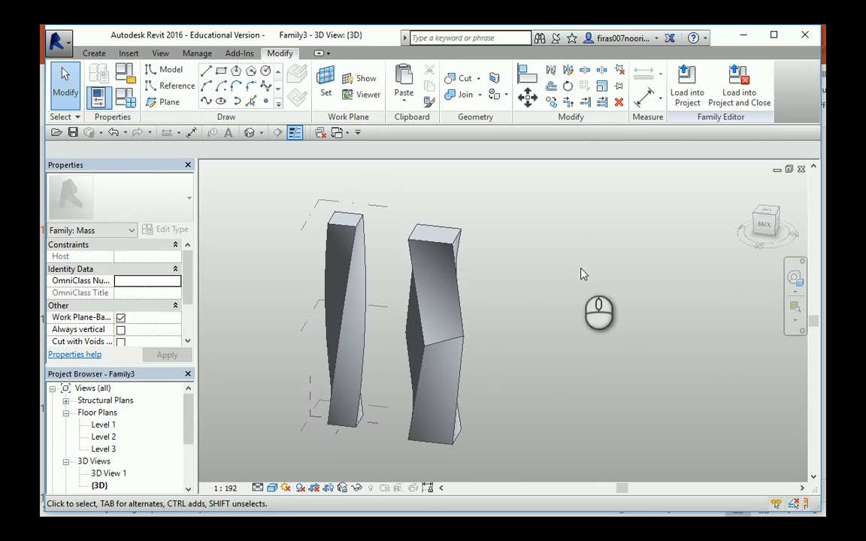
pyautogui.keyDown('shift'); pyautogui.moveTo(522, 240); pyautogui.dragTo(436, 304, button='middle'); pyautogui.keyUp('shift')
pyautogui.keyDown('shift'); pyautogui.moveTo(435, 304); pyautogui.dragTo(482, 304, button='middle'); pyautogui.keyUp('shift')
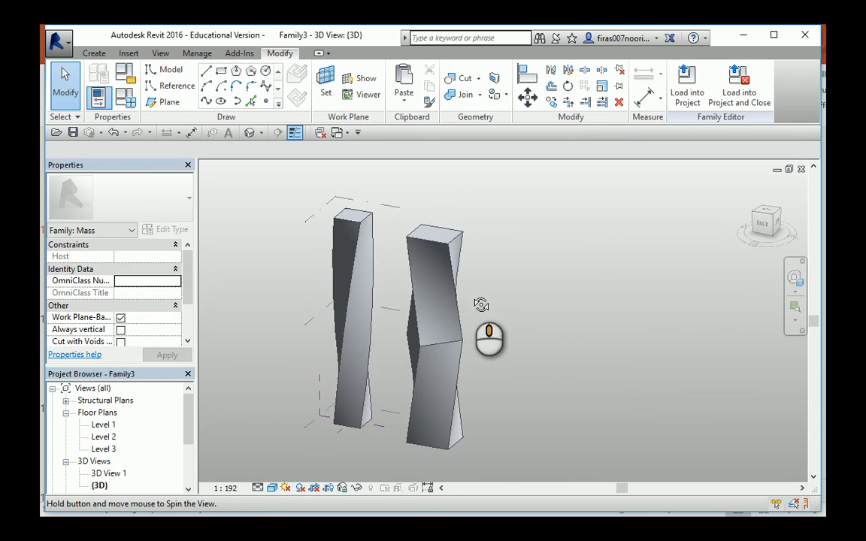
pyautogui.moveTo(444, 348)
pyautogui.keyDown('shift'); pyautogui.mouseDown(button='middle')
pyautogui.moveTo(473, 359)
pyautogui.moveTo(565, 359)
pyautogui.moveTo(402, 376)
pyautogui.moveTo(395, 352)
pyautogui.moveTo(427, 361)
pyautogui.moveTo(507, 356)
pyautogui.moveTo(429, 355)
pyautogui.mouseUp(button='middle'); pyautogui.keyUp('shift')
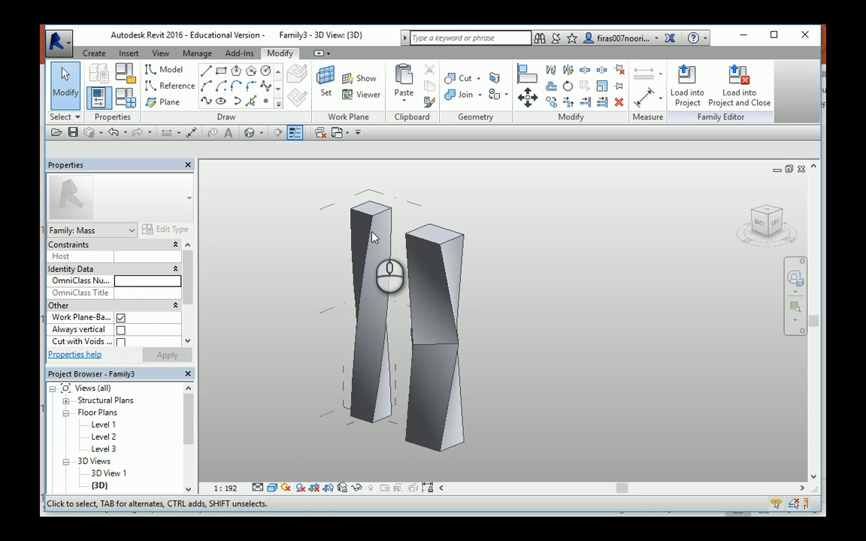
pyautogui.hotkey('ctrl', 'z')
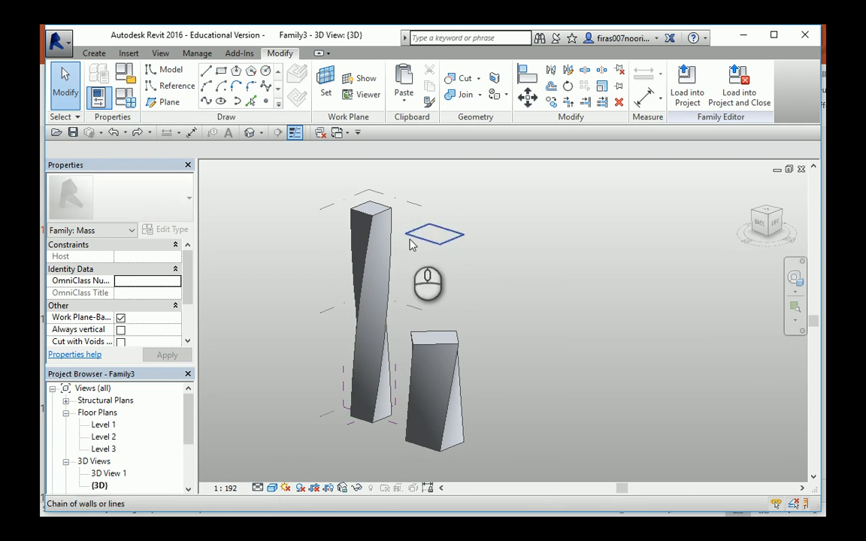
# Rotate the separate rectangle on Level 3 by 90° about its centre
pyautogui.click(444, 241)
pyautogui.keyDown('shift'); pyautogui.moveTo(444, 241); pyautogui.dragTo(451, 263, button='middle'); pyautogui.keyUp('shift')
pyautogui.click(485, 85)
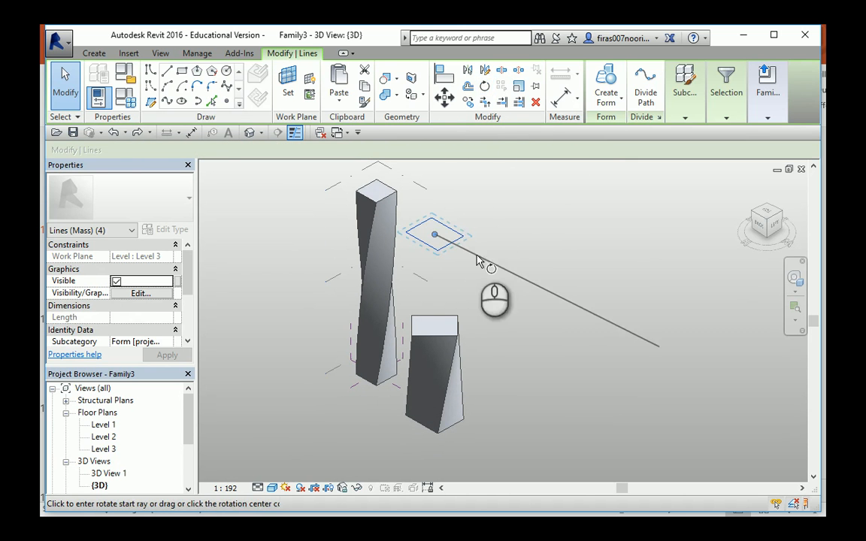
pyautogui.click(485, 259)
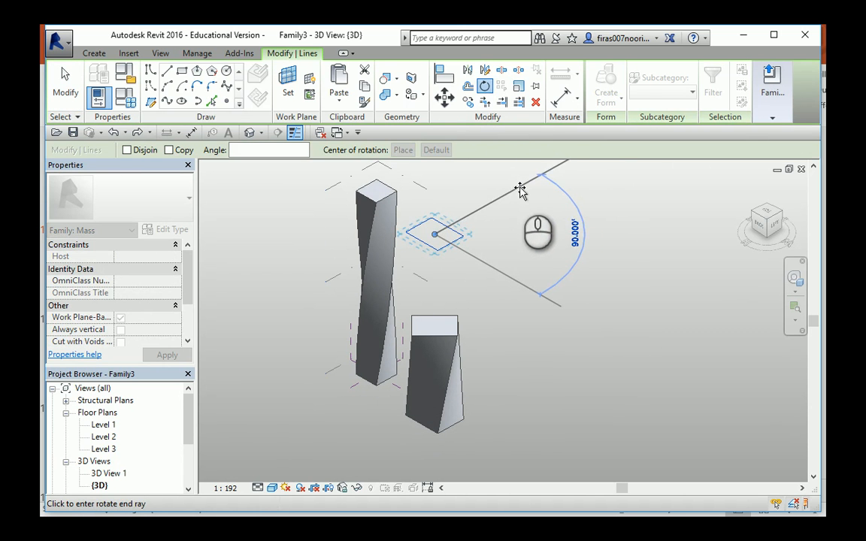
pyautogui.click(518, 188)
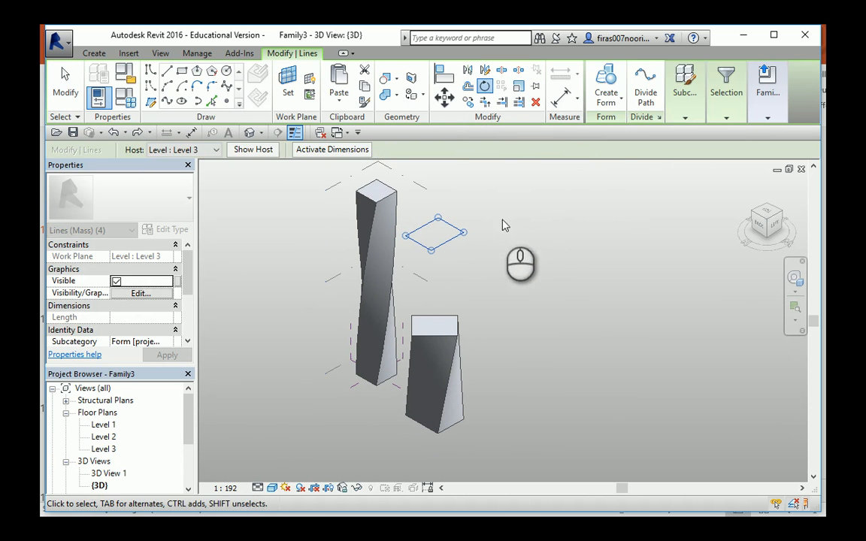
# Try a second solid form between the lower form's top face and the rotated Level 3 rectangle, then undo back to the three loose profiles
pyautogui.keyDown('ctrl'); pyautogui.click(440, 324); pyautogui.keyUp('ctrl')
pyautogui.click(606, 96)
pyautogui.click(622, 124)
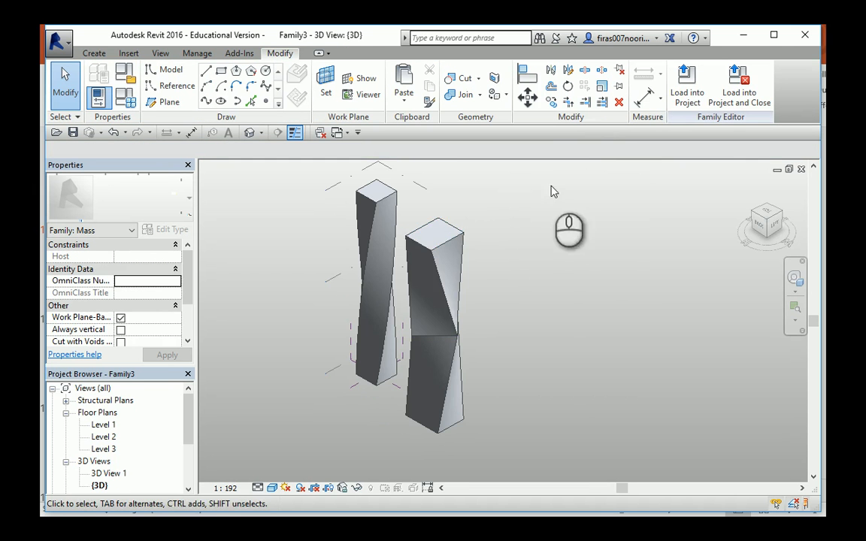
pyautogui.keyDown('shift'); pyautogui.moveTo(553, 190); pyautogui.dragTo(496, 226, button='middle'); pyautogui.keyUp('shift')
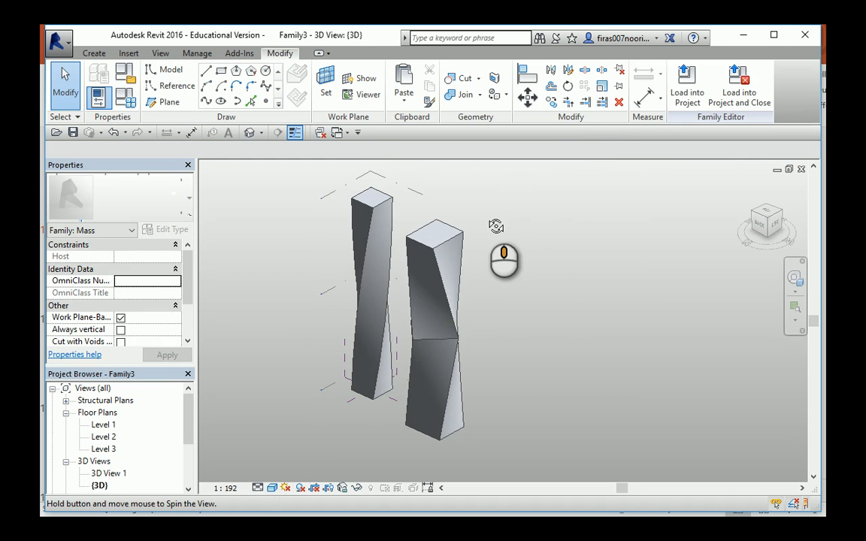
pyautogui.hotkey('ctrl', 'z')
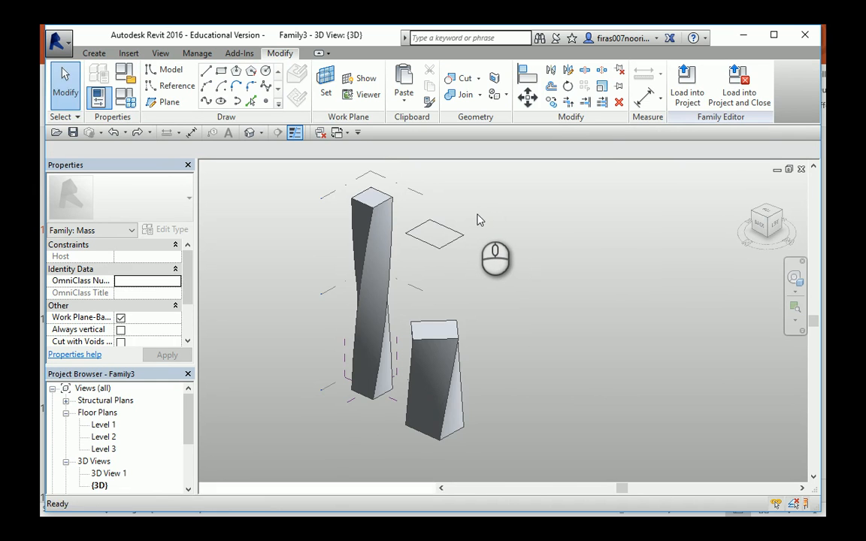
pyautogui.hotkey('ctrl', 'z')
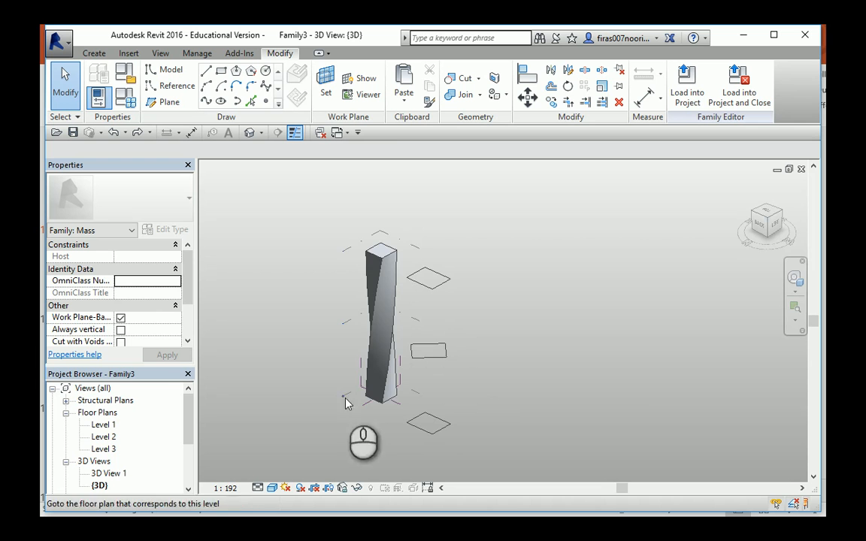
# Delete the three separate rectangles on Level 1, Level 2 and Level 3 beside the twisted tower
pyautogui.keyDown('shift'); pyautogui.moveTo(389, 349); pyautogui.dragTo(455, 320, button='middle'); pyautogui.keyUp('shift')
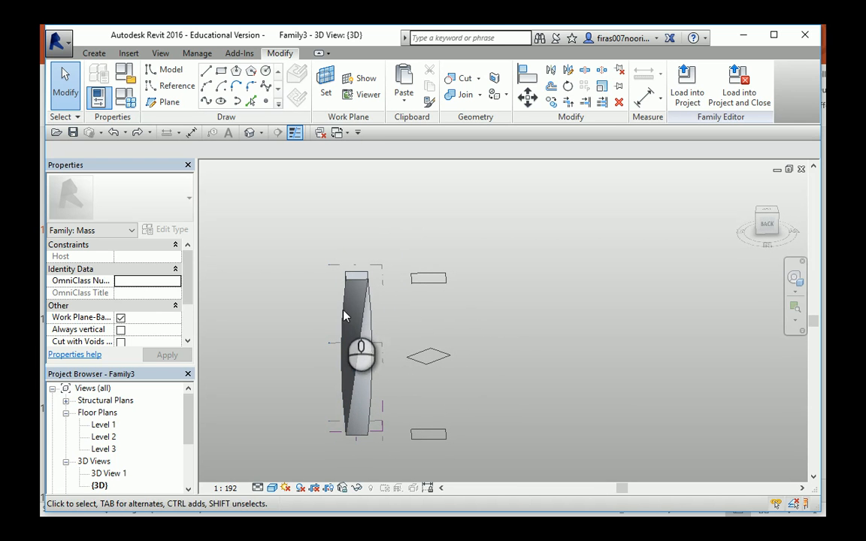
pyautogui.moveTo(346, 316)
pyautogui.keyDown('shift'); pyautogui.mouseDown(button='middle')
pyautogui.moveTo(292, 316)
pyautogui.moveTo(337, 320)
pyautogui.mouseUp(button='middle'); pyautogui.keyUp('shift')
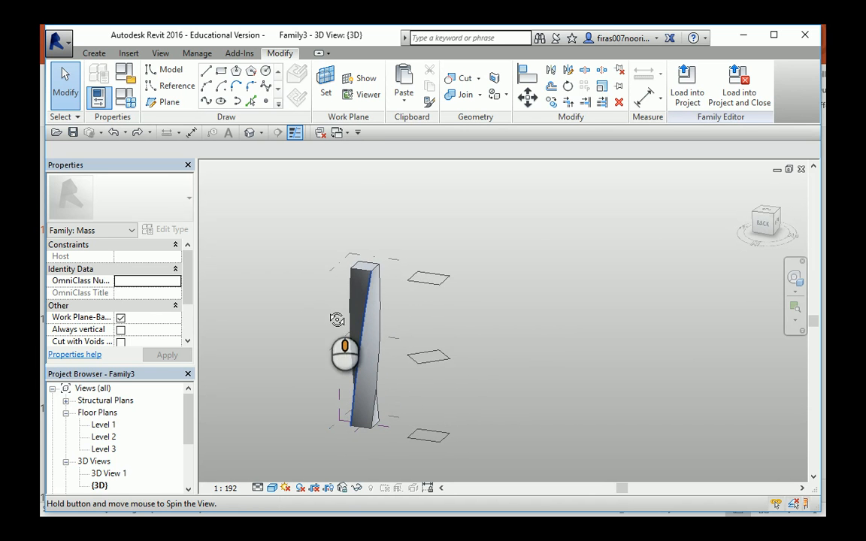
pyautogui.click(436, 280)
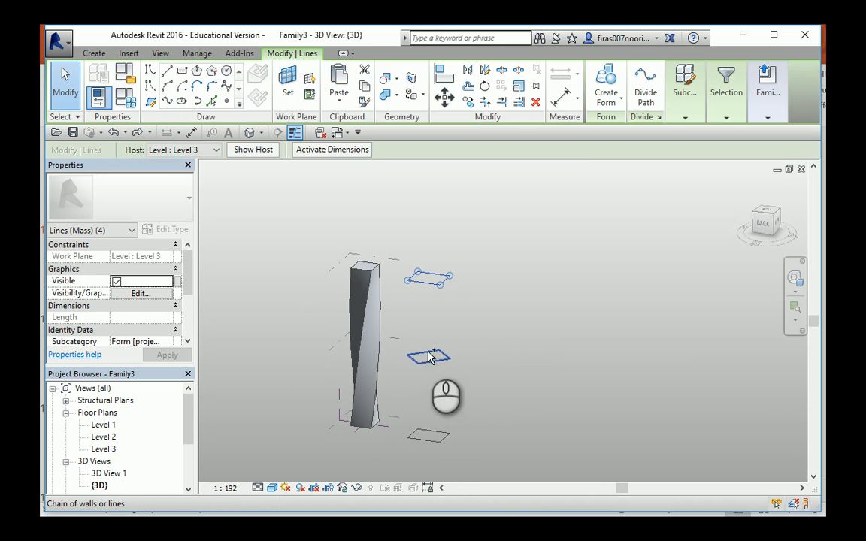
pyautogui.keyDown('ctrl'); pyautogui.click(430, 358); pyautogui.keyUp('ctrl')
pyautogui.keyDown('ctrl'); pyautogui.click(430, 435); pyautogui.keyUp('ctrl')
pyautogui.click(459, 407)
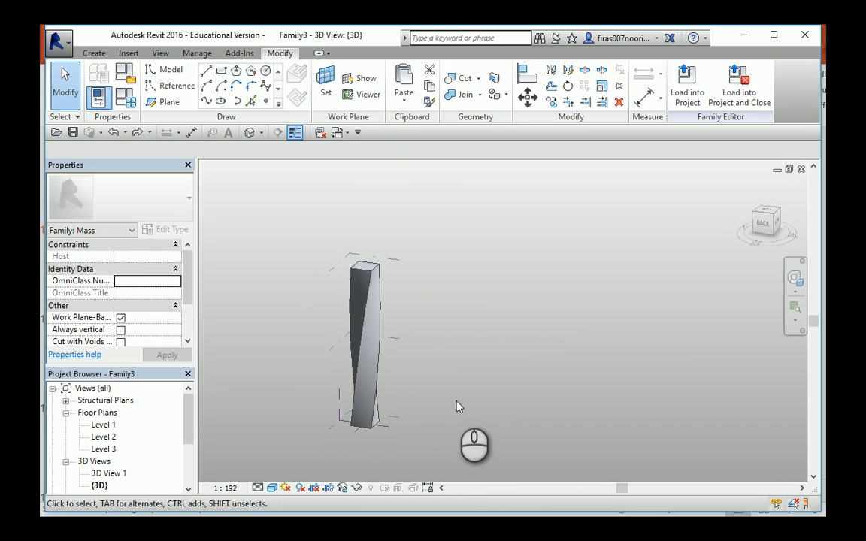
# Divide the surfaces of all four twisted side faces of the tower together
pyautogui.keyDown('shift'); pyautogui.moveTo(391, 291); pyautogui.dragTo(455, 283, button='middle'); pyautogui.keyUp('shift')
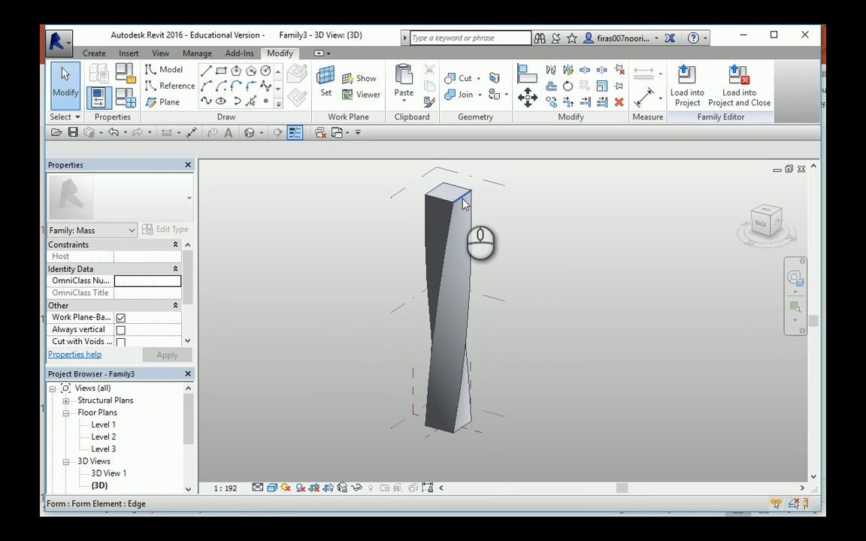
pyautogui.press('Tab')
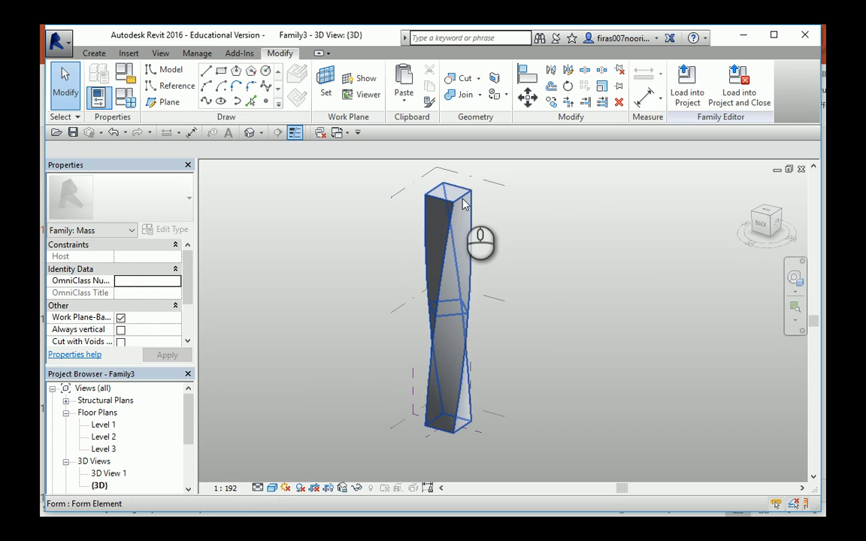
pyautogui.press('Tab')
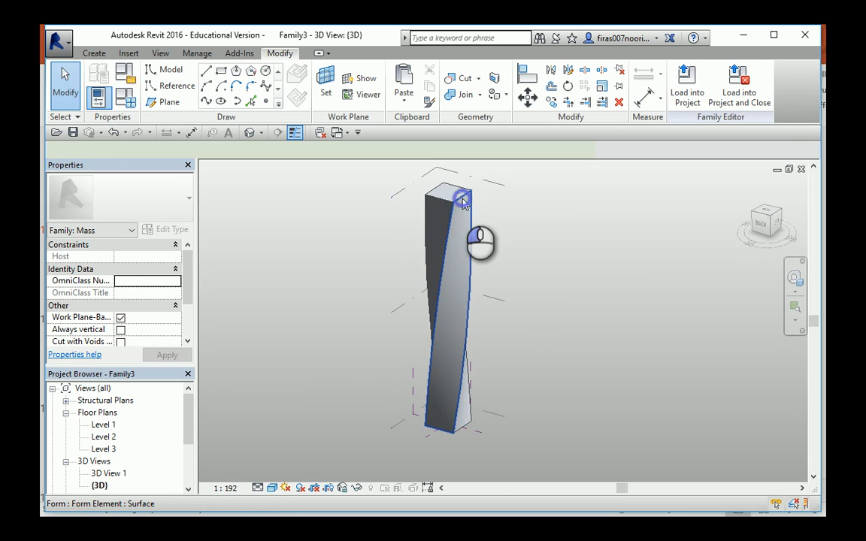
pyautogui.click(464, 204)
pyautogui.keyDown('shift'); pyautogui.moveTo(426, 269); pyautogui.dragTo(464, 268, button='middle'); pyautogui.keyUp('shift')
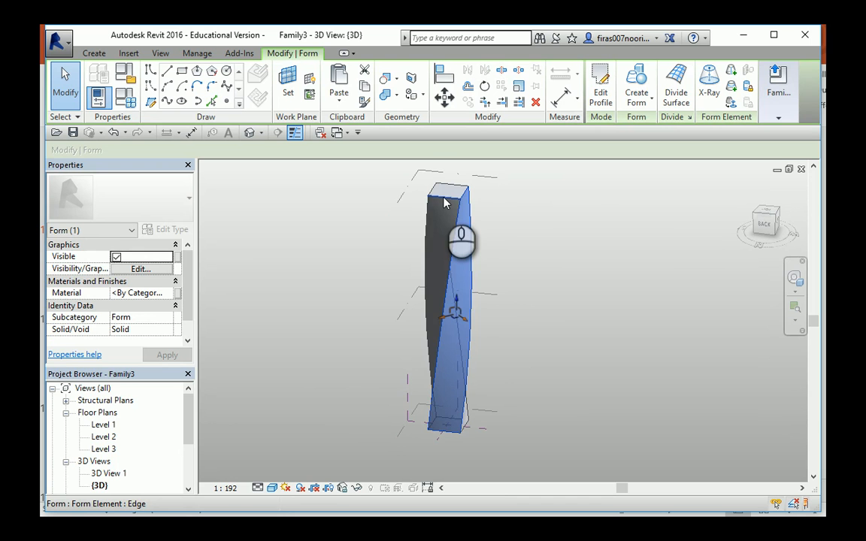
pyautogui.press('Tab')
pyautogui.press('Tab')
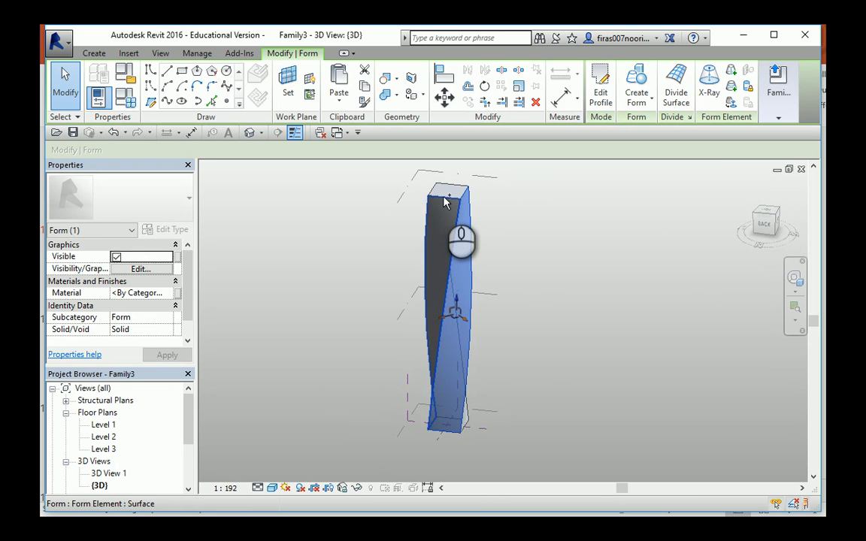
pyautogui.keyDown('shift'); pyautogui.moveTo(445, 201); pyautogui.dragTo(537, 273, button='middle'); pyautogui.keyUp('shift')
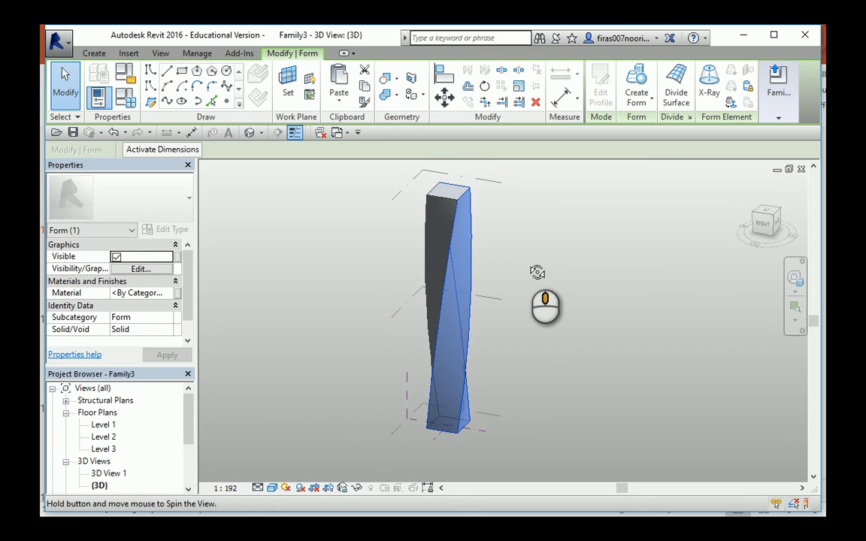
pyautogui.keyDown('shift'); pyautogui.moveTo(434, 246); pyautogui.dragTo(497, 241, button='middle'); pyautogui.keyUp('shift')
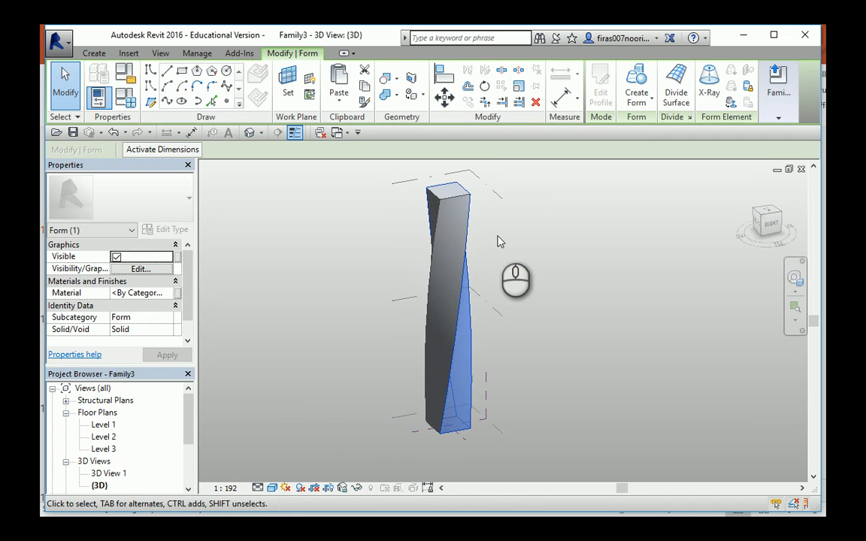
pyautogui.click(448, 202)
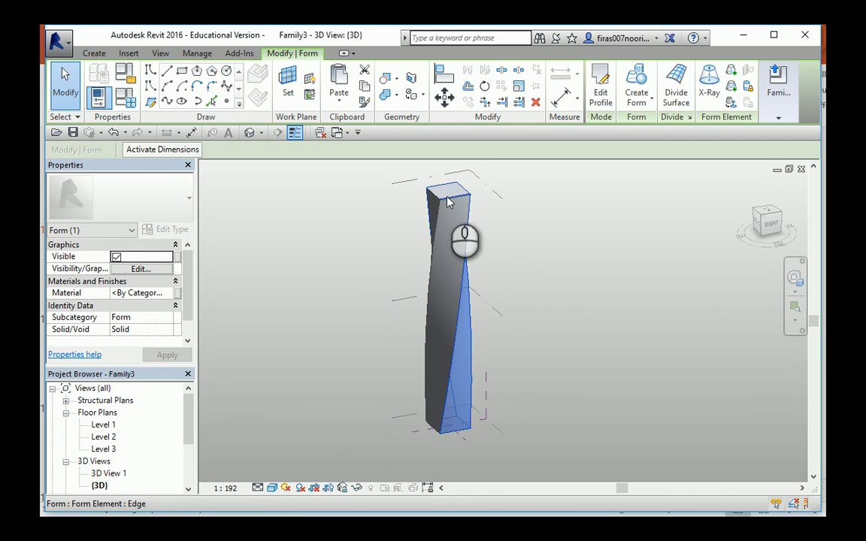
pyautogui.press('Tab')
pyautogui.press('Tab')
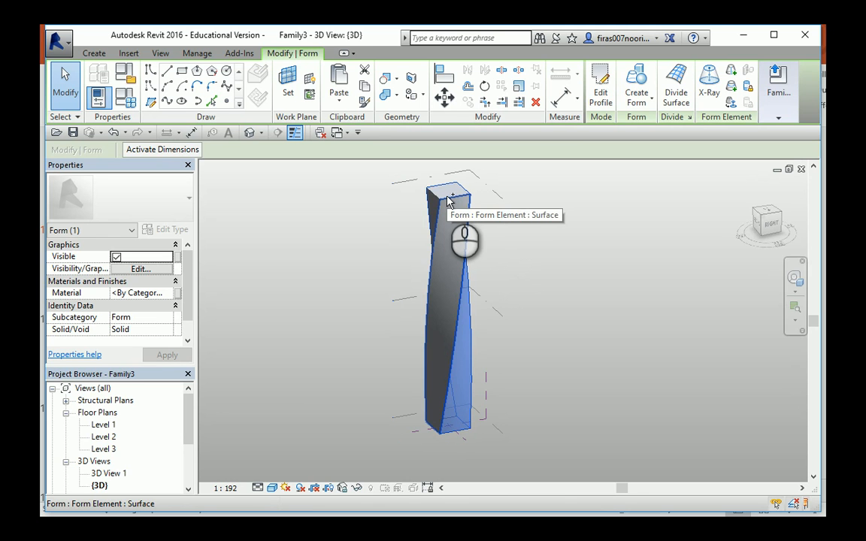
pyautogui.click(452, 203)
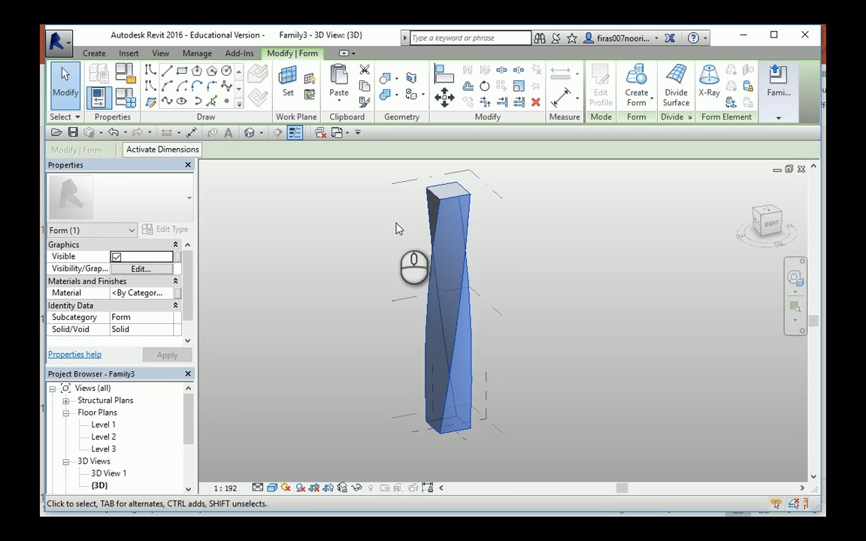
pyautogui.keyDown('shift'); pyautogui.moveTo(390, 245); pyautogui.dragTo(502, 249, button='middle'); pyautogui.keyUp('shift')
pyautogui.click(444, 199)
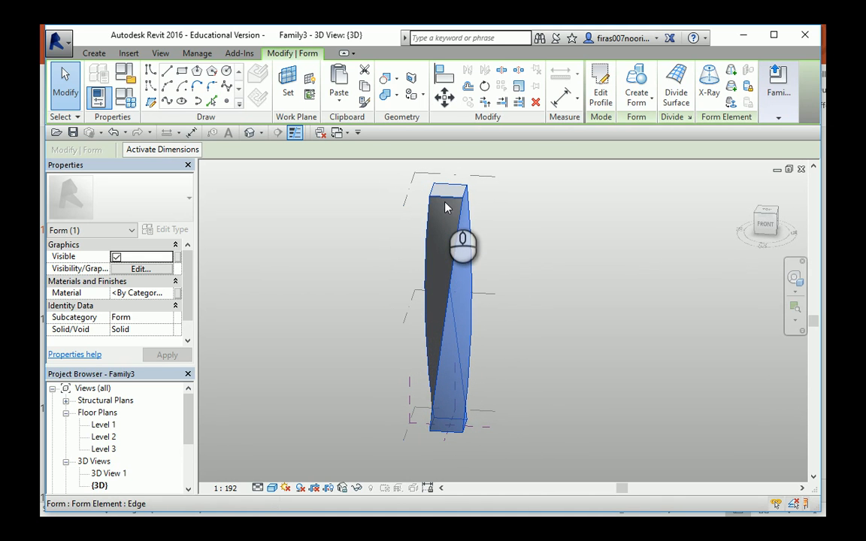
pyautogui.press('Tab')
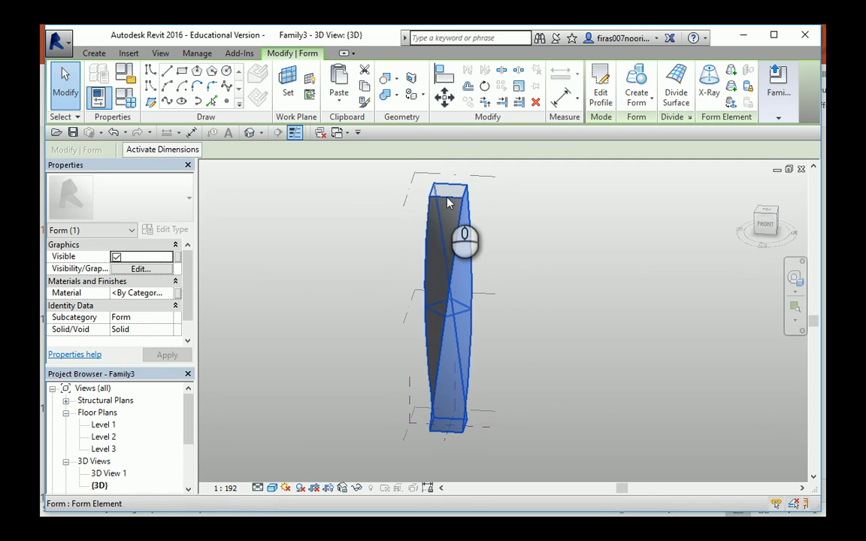
pyautogui.press('Tab')
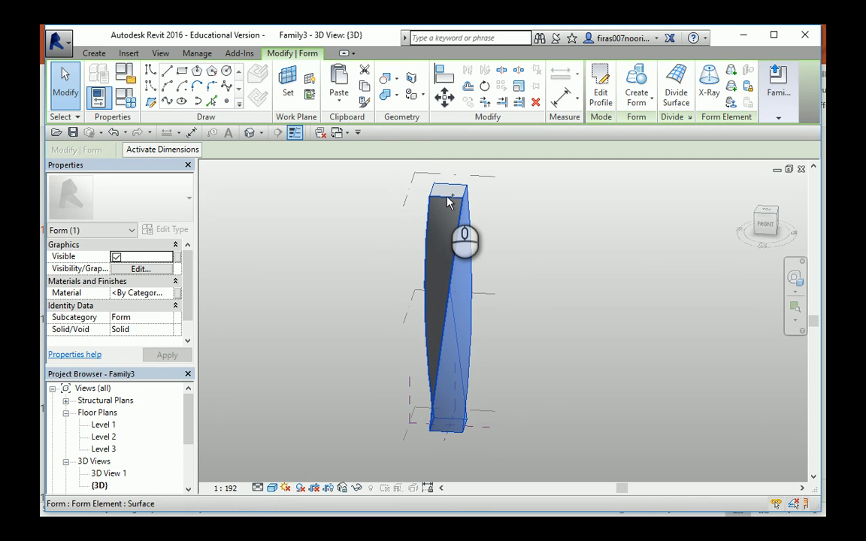
pyautogui.click(447, 203)
pyautogui.keyDown('shift'); pyautogui.moveTo(381, 232); pyautogui.dragTo(423, 236, button='middle'); pyautogui.keyUp('shift')
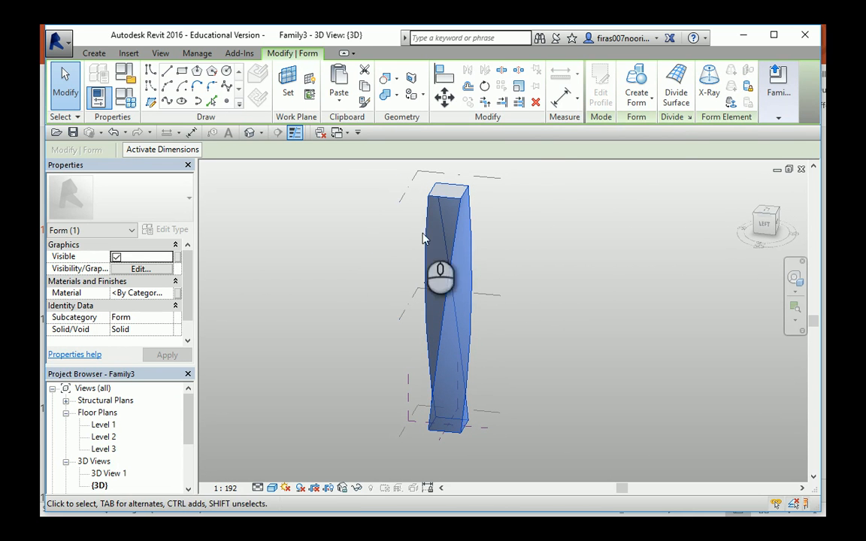
pyautogui.click(674, 94)
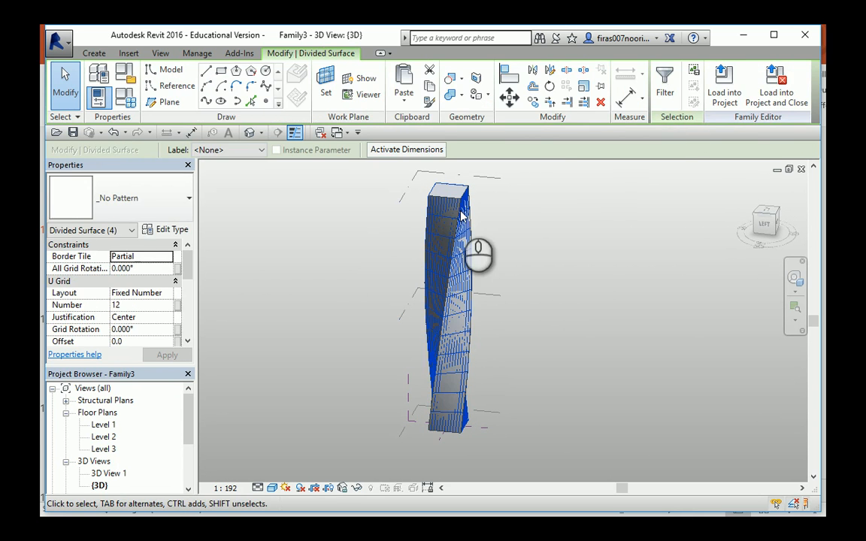
# Set the four divided surfaces' U grid number to 73 and V grid number to 10
pyautogui.click(135, 306)
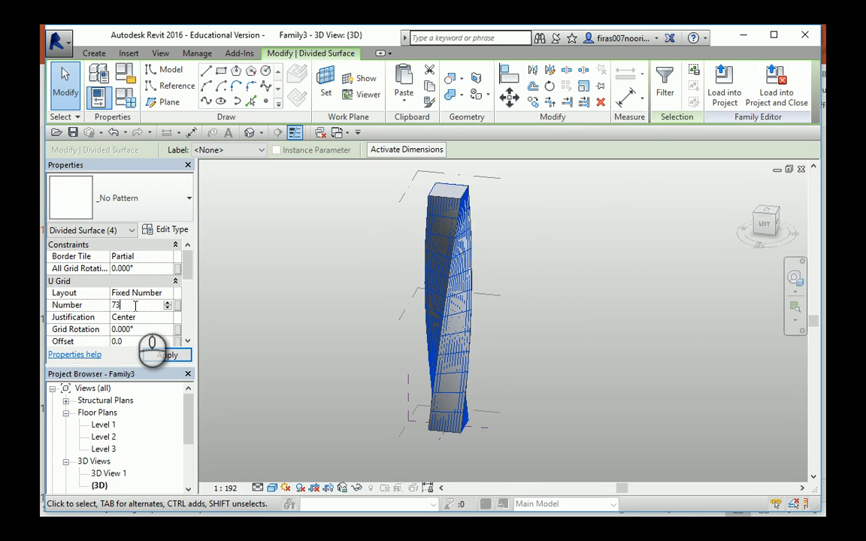
pyautogui.click(165, 356)
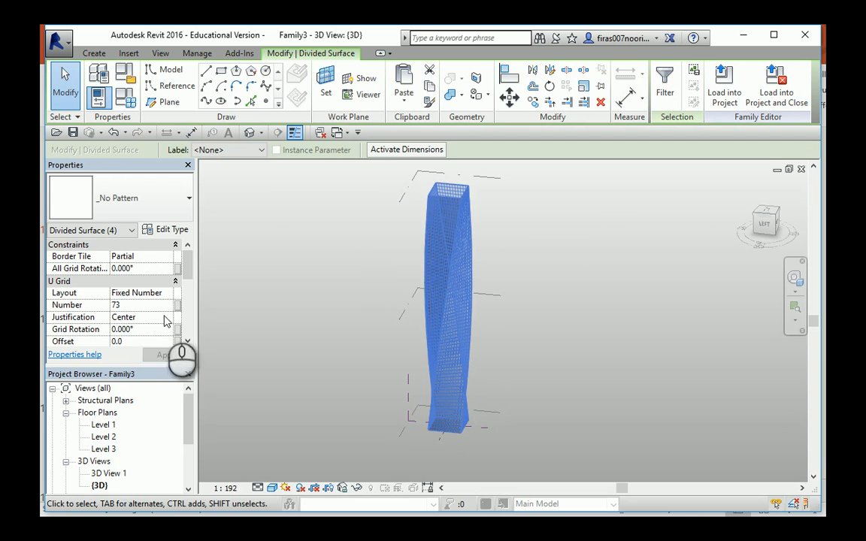
pyautogui.moveTo(189, 269); pyautogui.dragTo(192, 299)
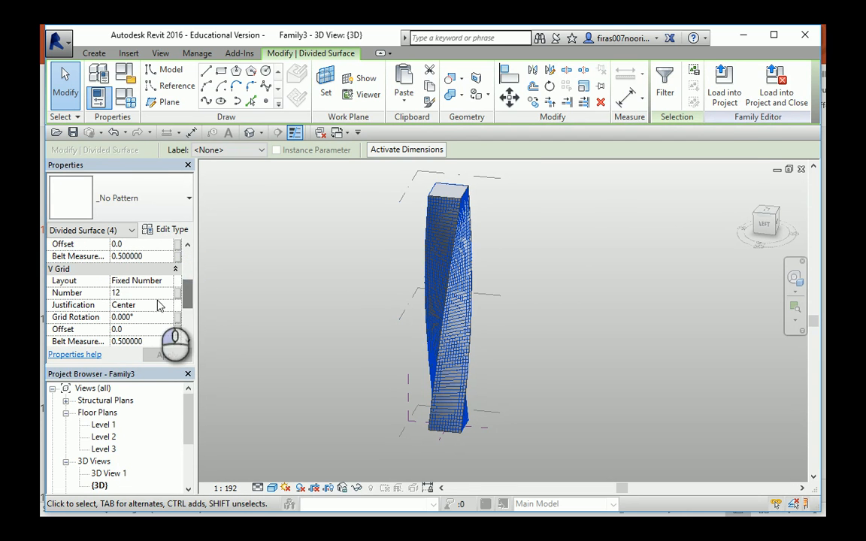
pyautogui.click(132, 293)
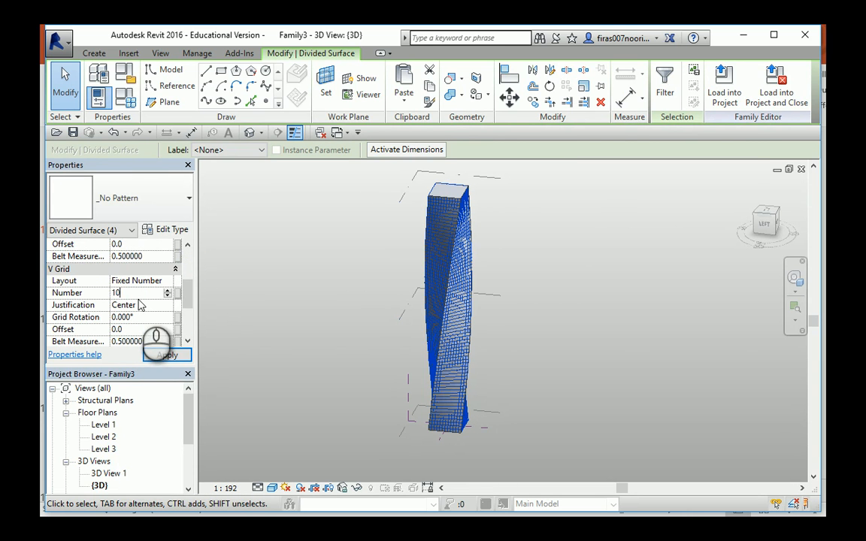
pyautogui.click(165, 357)
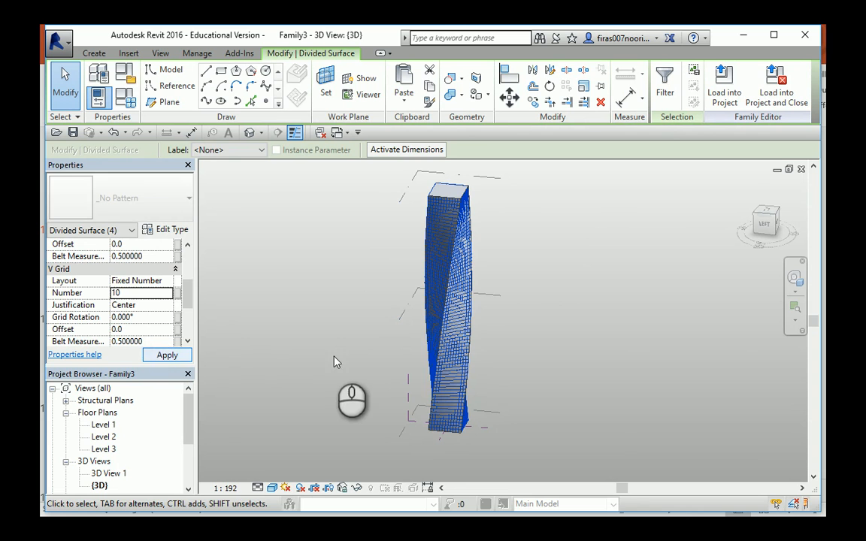
pyautogui.scroll(6, 456, 458)
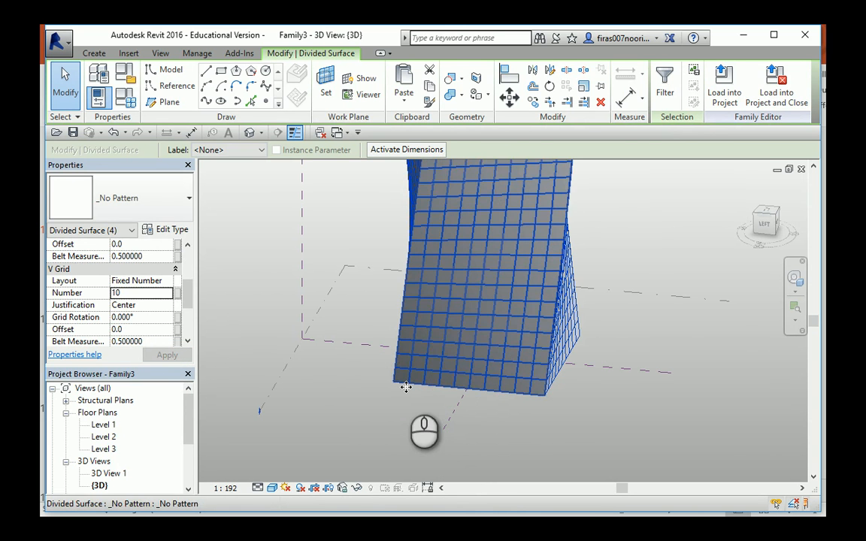
pyautogui.moveTo(400, 287); pyautogui.dragTo(638, 322, button='middle')
pyautogui.moveTo(463, 270); pyautogui.dragTo(485, 373, button='middle')
pyautogui.scroll(-1, 470, 345)
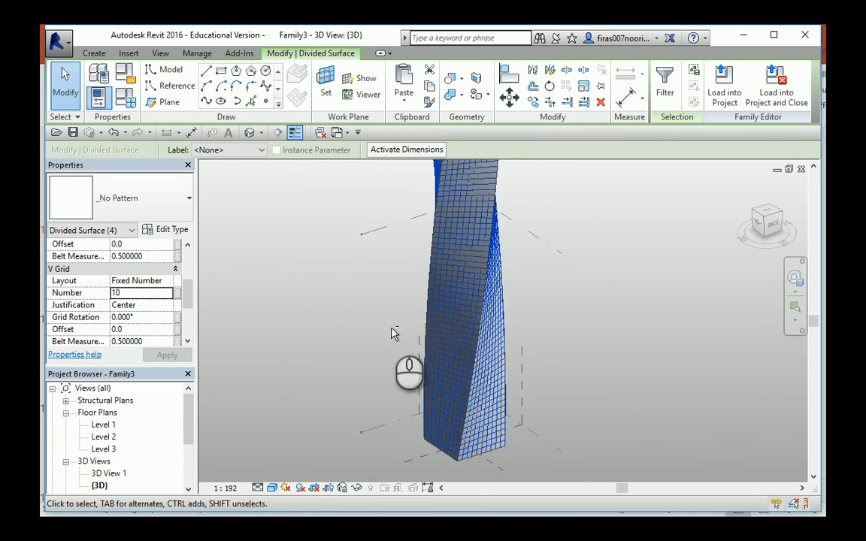
pyautogui.keyDown('shift'); pyautogui.moveTo(393, 333); pyautogui.dragTo(410, 291, button='middle'); pyautogui.keyUp('shift')
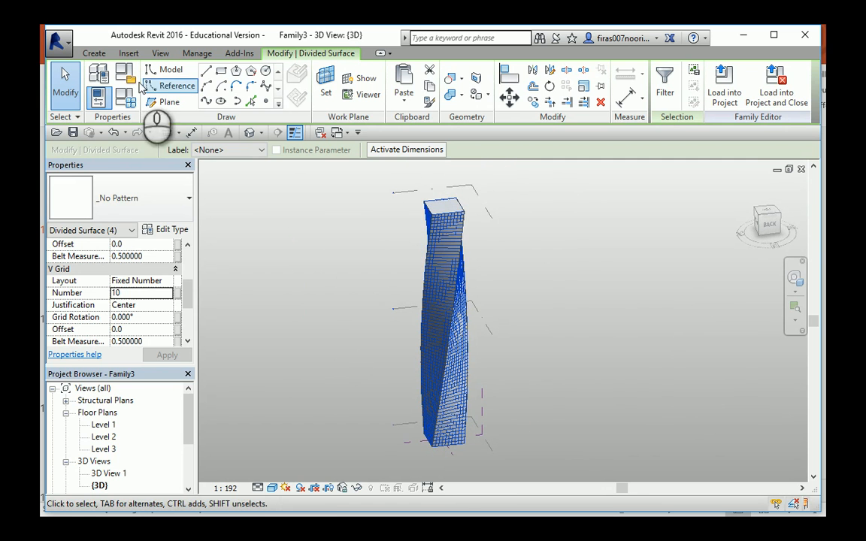
# Create a new family from the Curtain Panel Pattern Based template
pyautogui.click(58, 42)
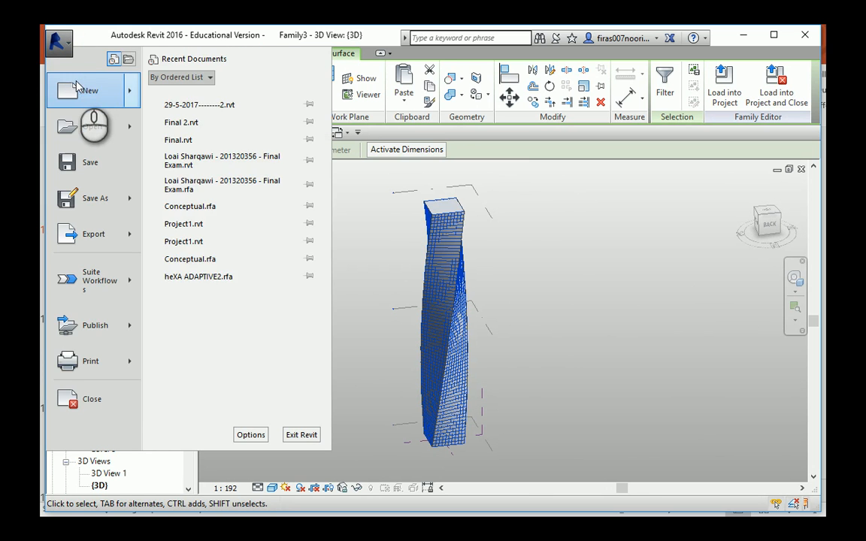
pyautogui.moveTo(75, 88)
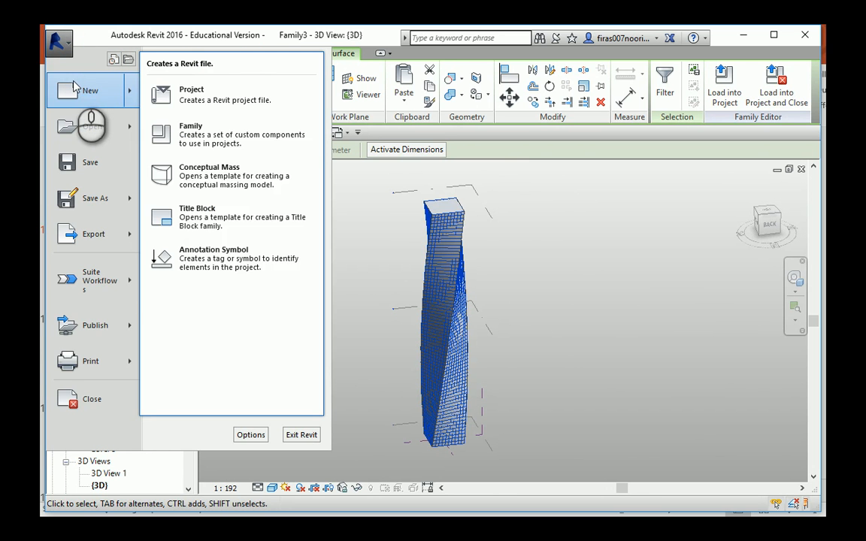
pyautogui.click(158, 123)
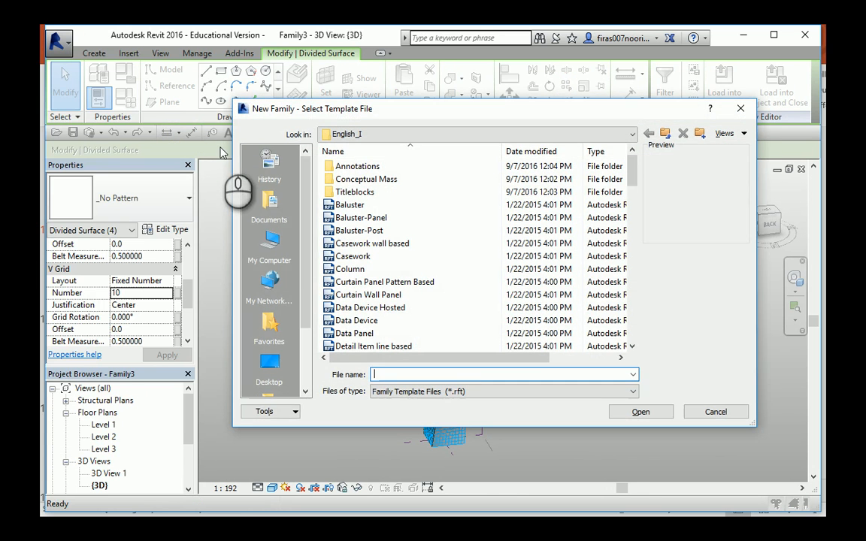
pyautogui.doubleClick(366, 283)
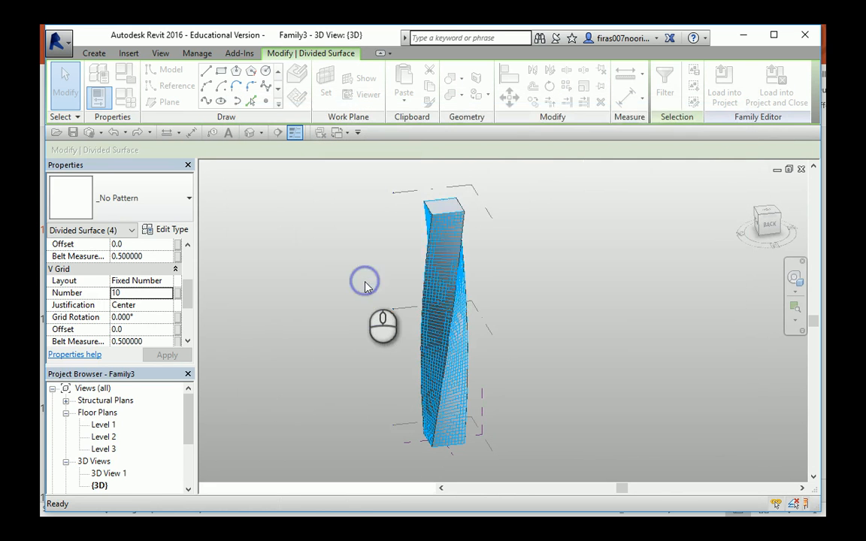
# Place a reference point at about the middle of the front-left reference line of the panel's four-sided frame
pyautogui.scroll(9, 498, 346)
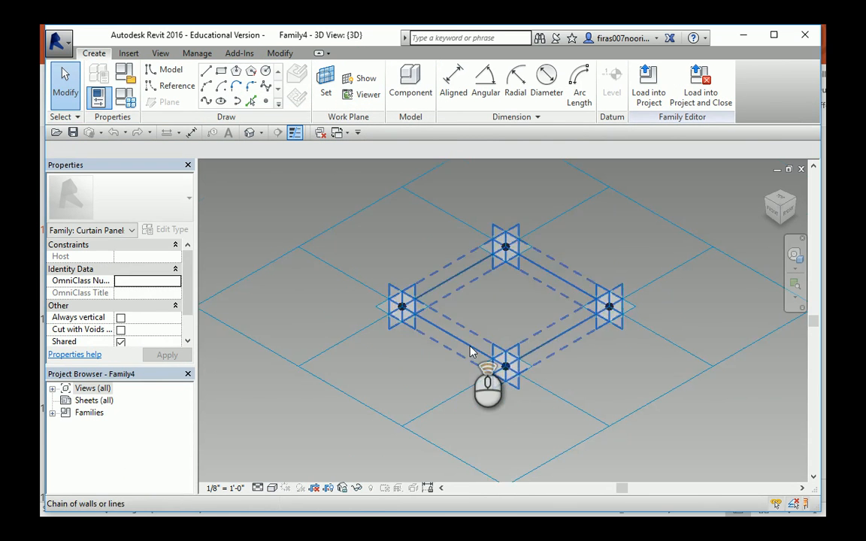
pyautogui.moveTo(470, 281); pyautogui.dragTo(460, 346, button='middle')
pyautogui.scroll(-2, 456, 338)
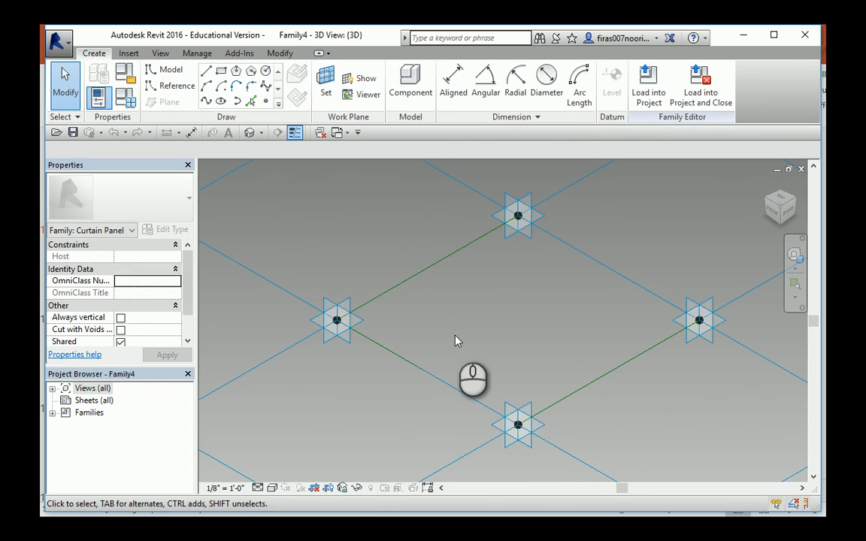
pyautogui.click(265, 101)
pyautogui.click(426, 372)
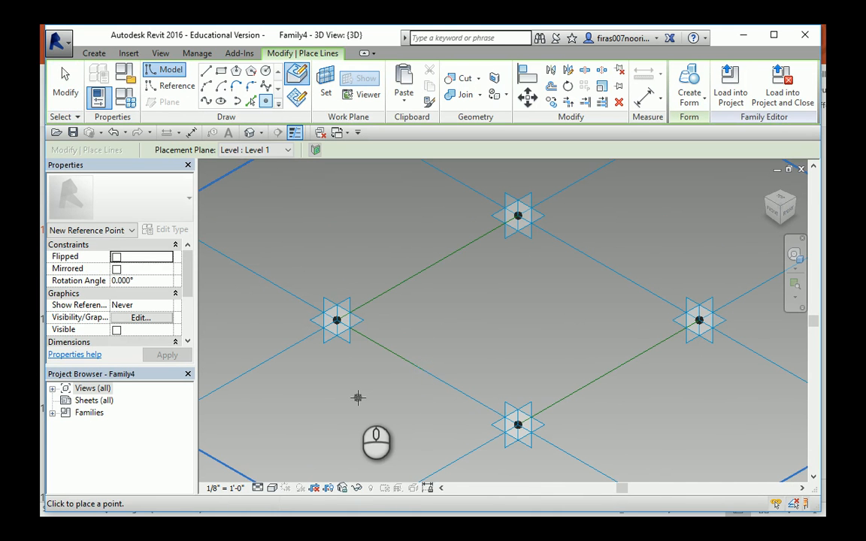
pyautogui.press('Escape')
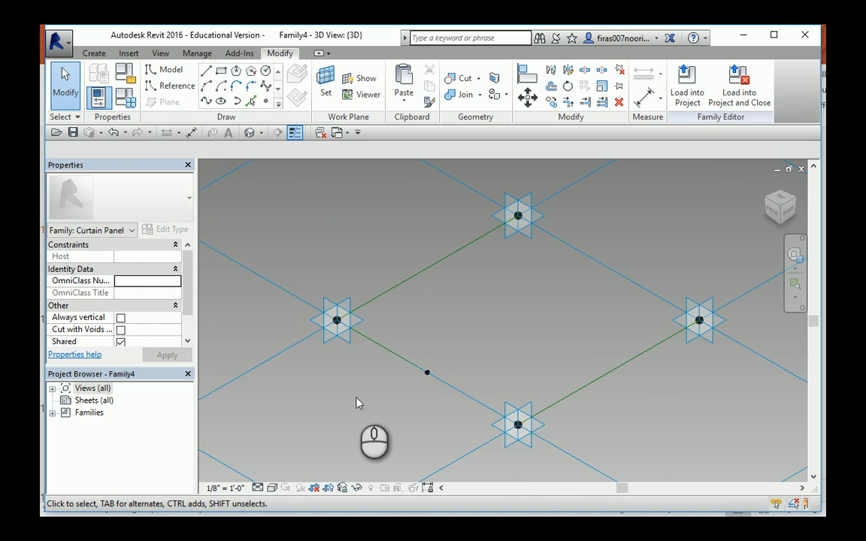
# Set the new reference point's plane, perpendicular to its host reference line, as the work plane
pyautogui.scroll(5, 451, 388)
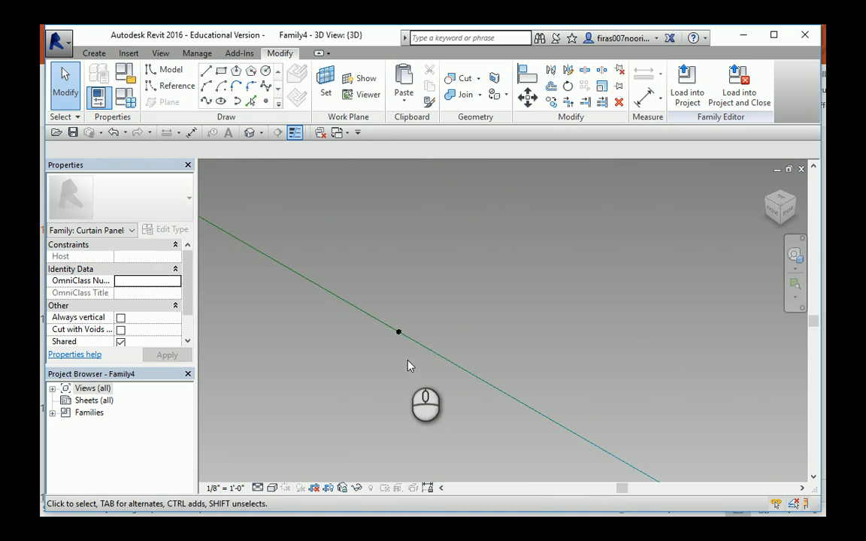
pyautogui.click(327, 83)
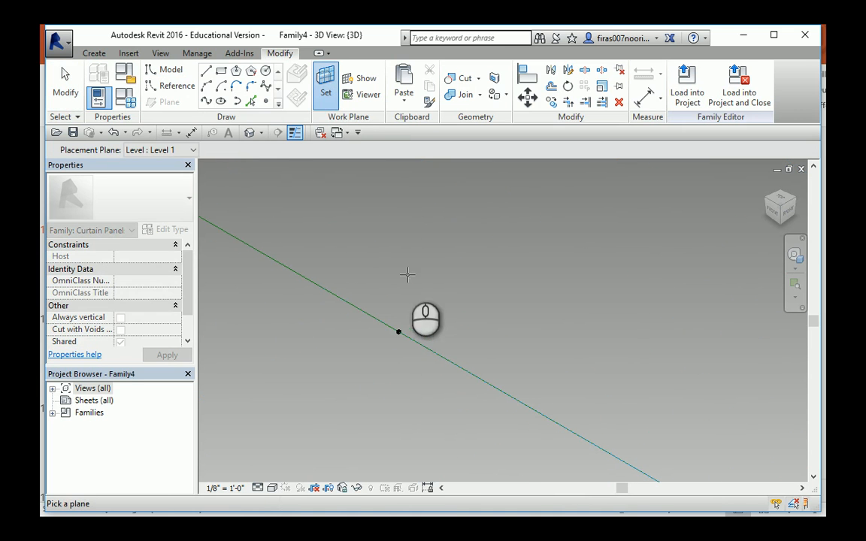
pyautogui.click(399, 328)
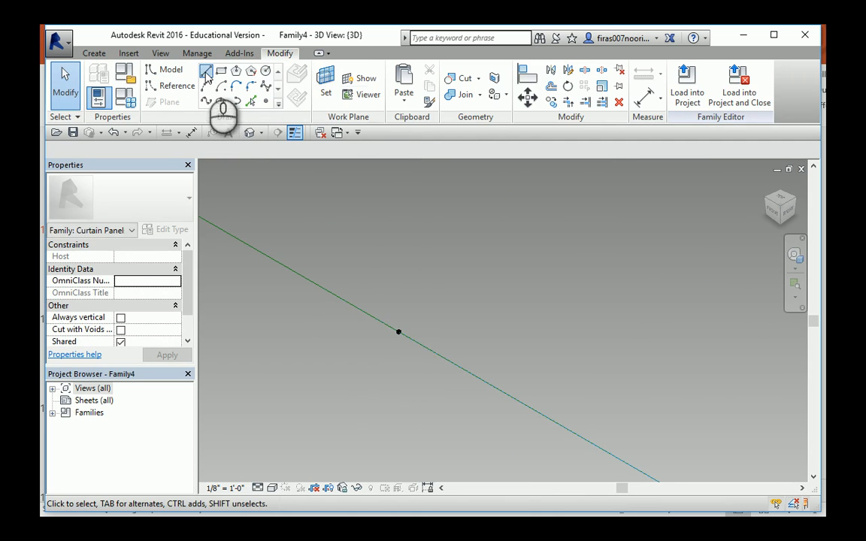
pyautogui.click(206, 72)
pyautogui.click(398, 331)
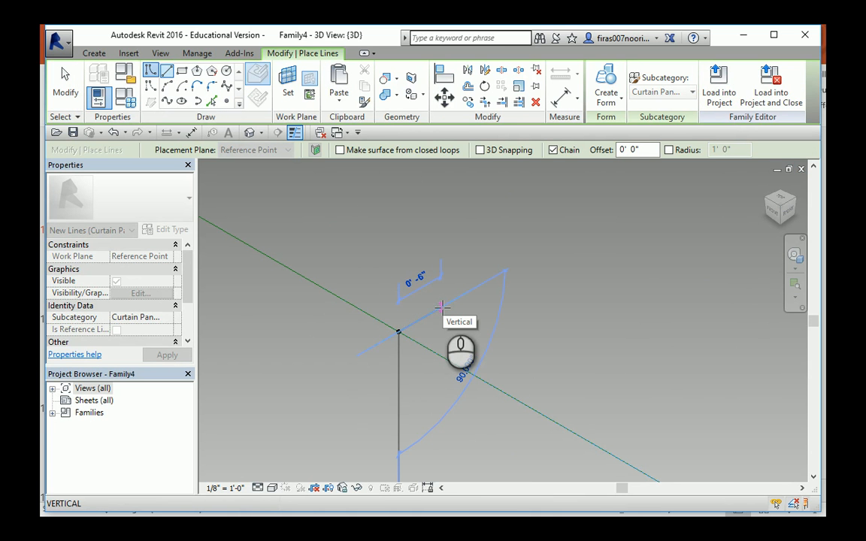
# Set the family's project length units to millimeters
pyautogui.click(197, 54)
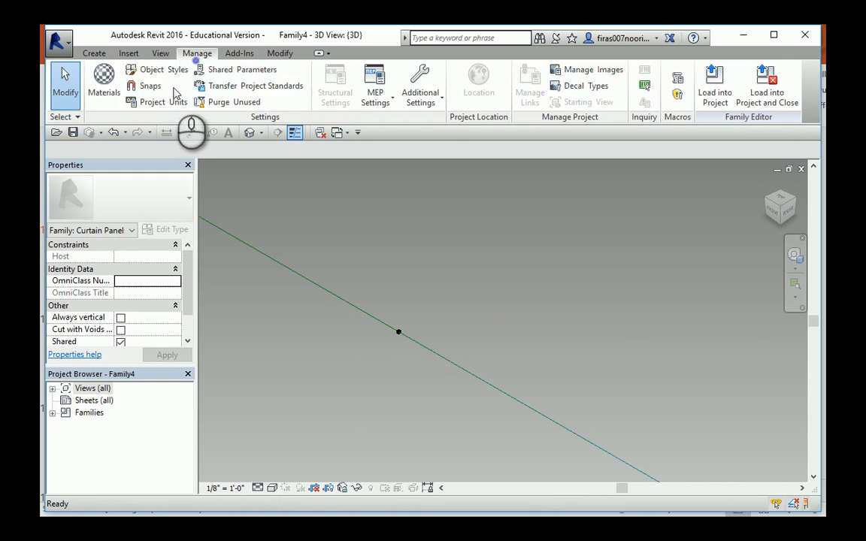
pyautogui.click(153, 103)
pyautogui.click(343, 178)
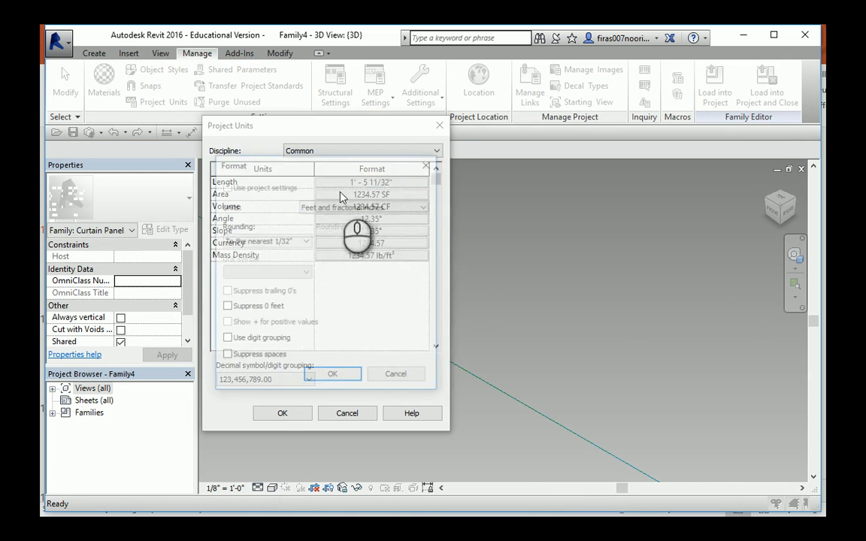
pyautogui.click(364, 206)
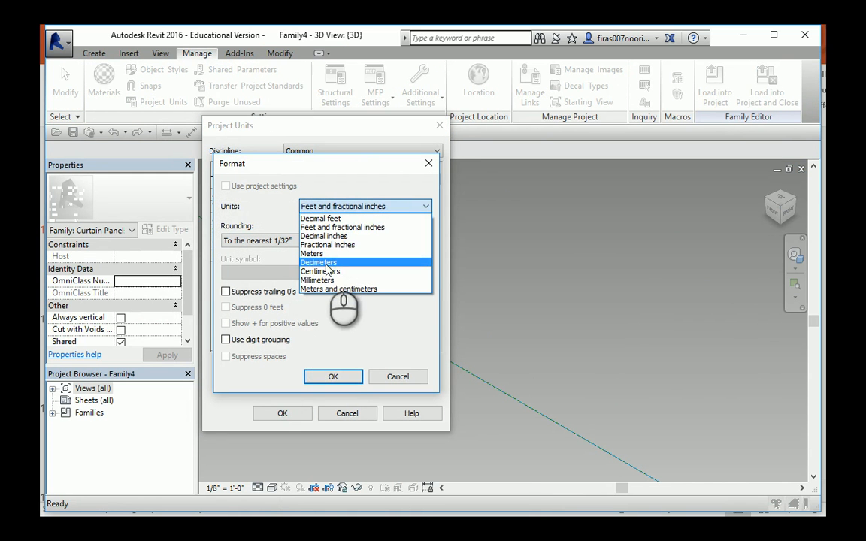
pyautogui.click(325, 280)
pyautogui.click(334, 377)
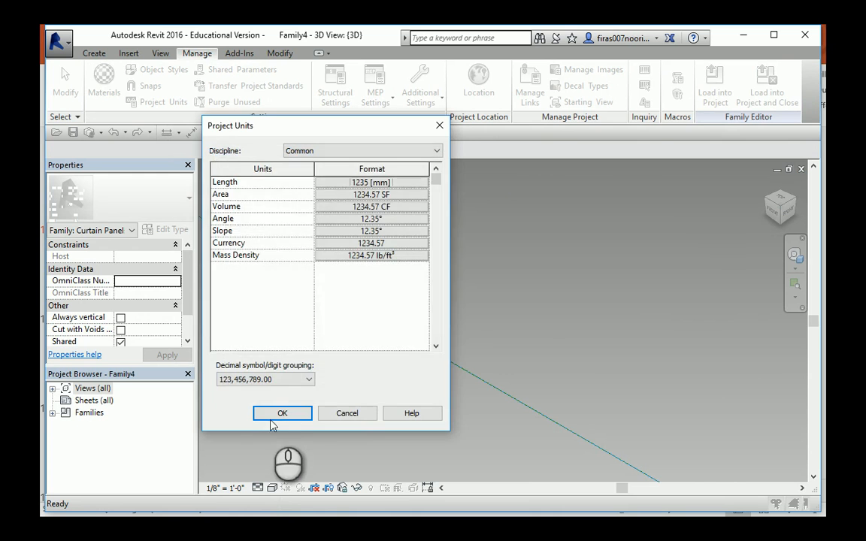
pyautogui.click(282, 413)
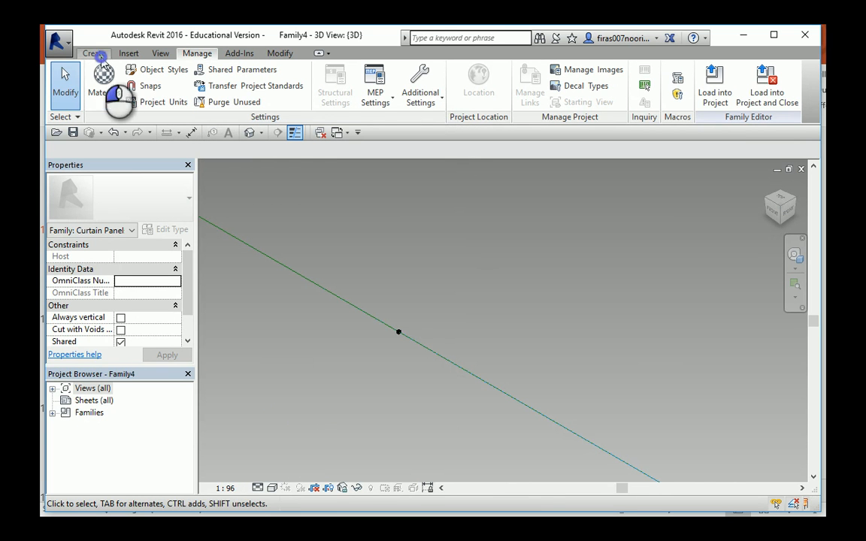
# Draw chained model lines on the point's plane: 100 mm out from the point, 100 mm up, then three 200 mm sides around it
pyautogui.click(94, 52)
pyautogui.click(207, 71)
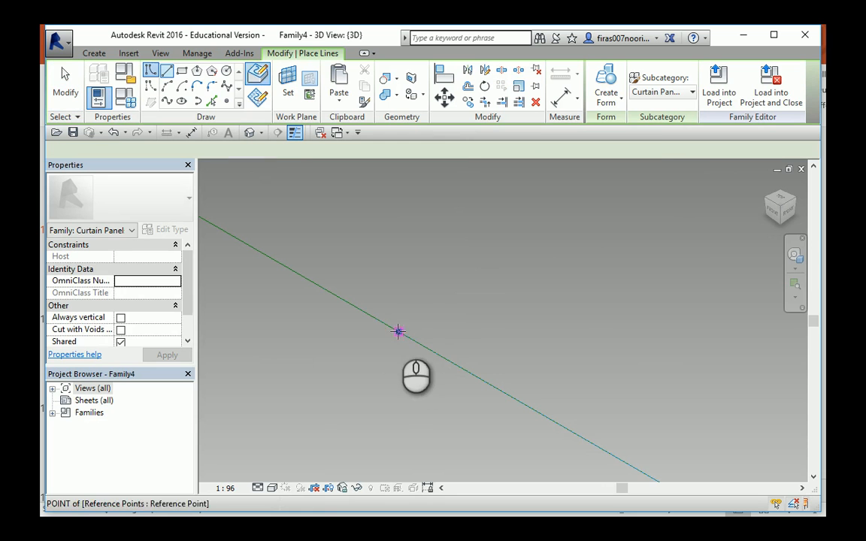
pyautogui.click(398, 332)
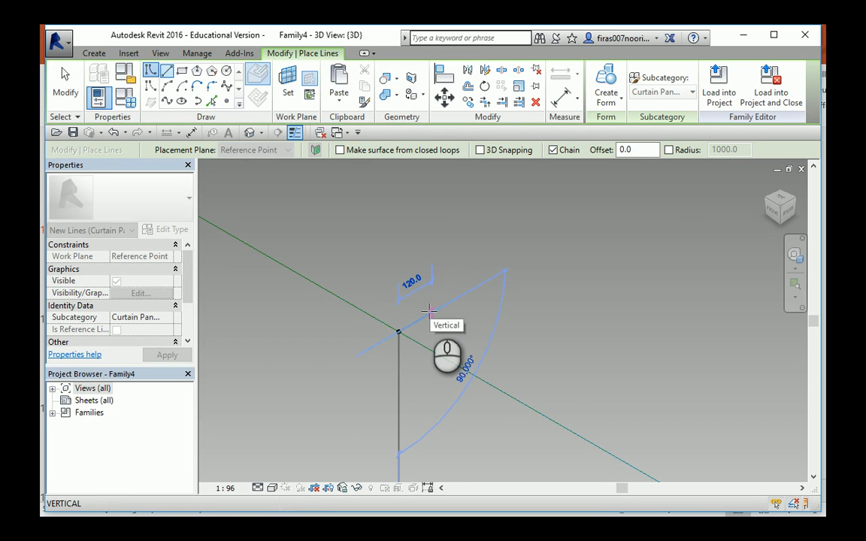
pyautogui.scroll(3, 425, 315)
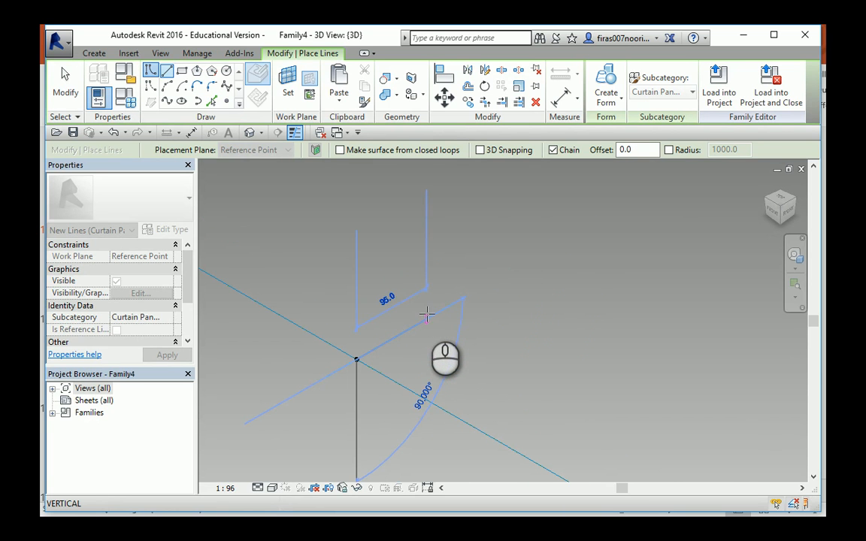
pyautogui.click(430, 317)
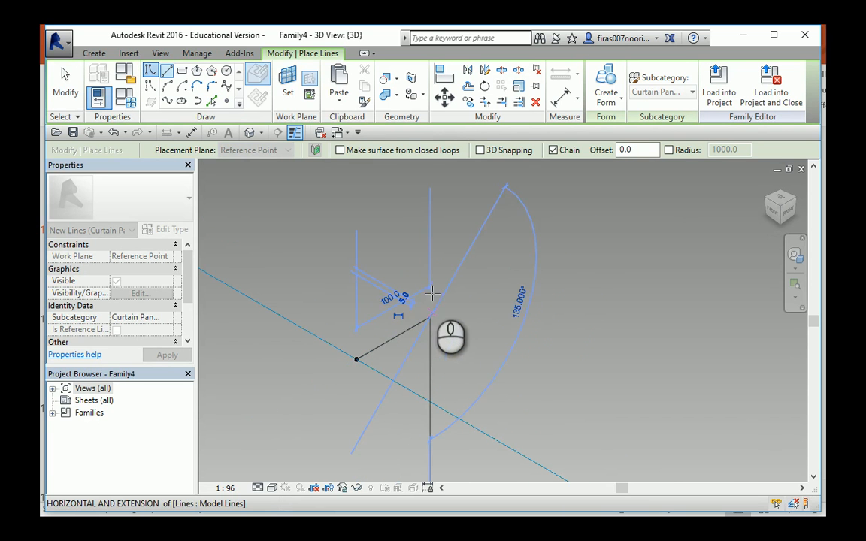
pyautogui.click(427, 233)
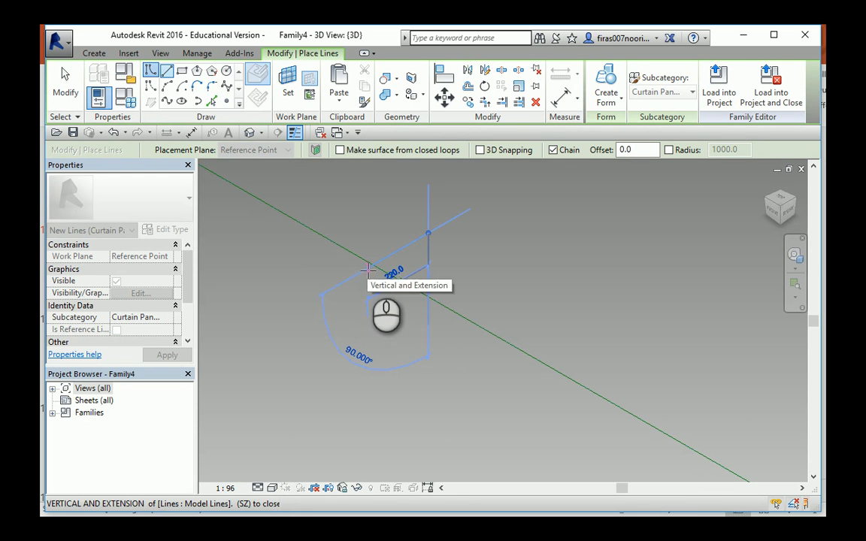
pyautogui.click(371, 269)
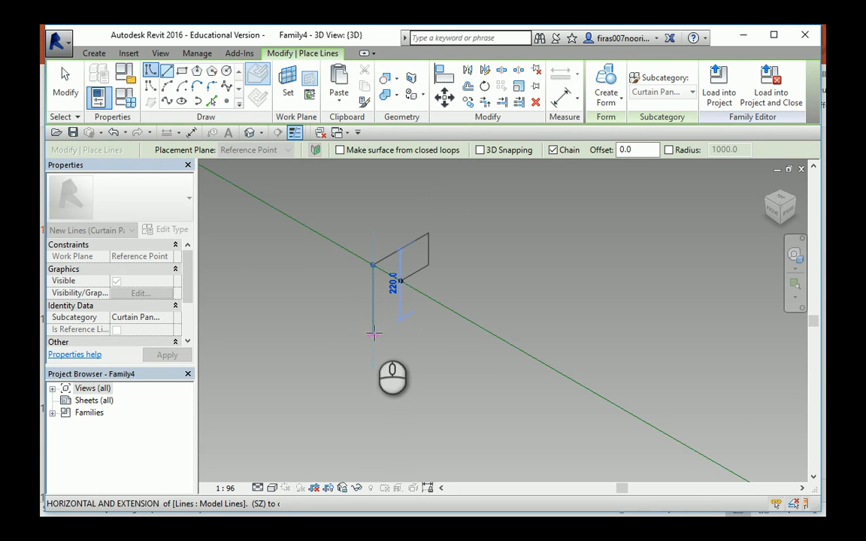
pyautogui.click(373, 331)
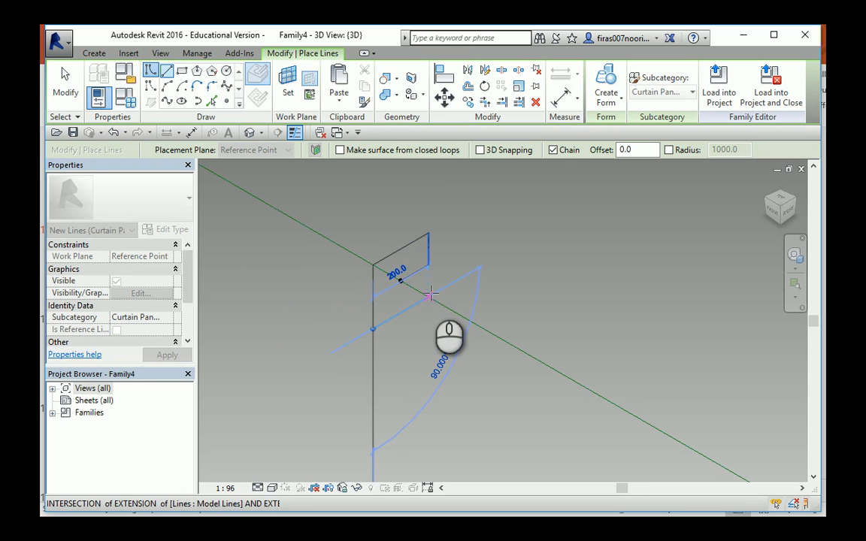
pyautogui.click(431, 292)
pyautogui.press('Escape')
pyautogui.press('Escape')
# Delete the 100 mm line starting at the reference point and trim the open corner to close the profile as a square
pyautogui.scroll(3, 426, 269)
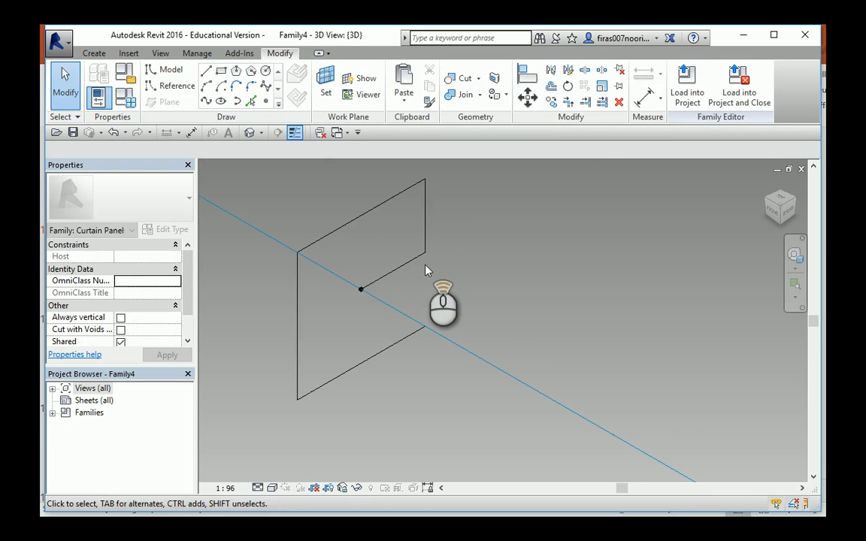
pyautogui.click(414, 265)
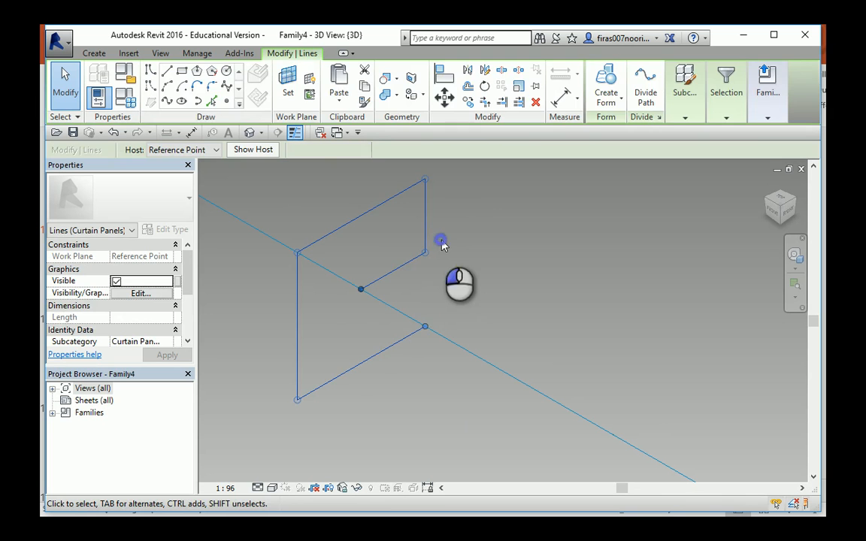
pyautogui.click(440, 240)
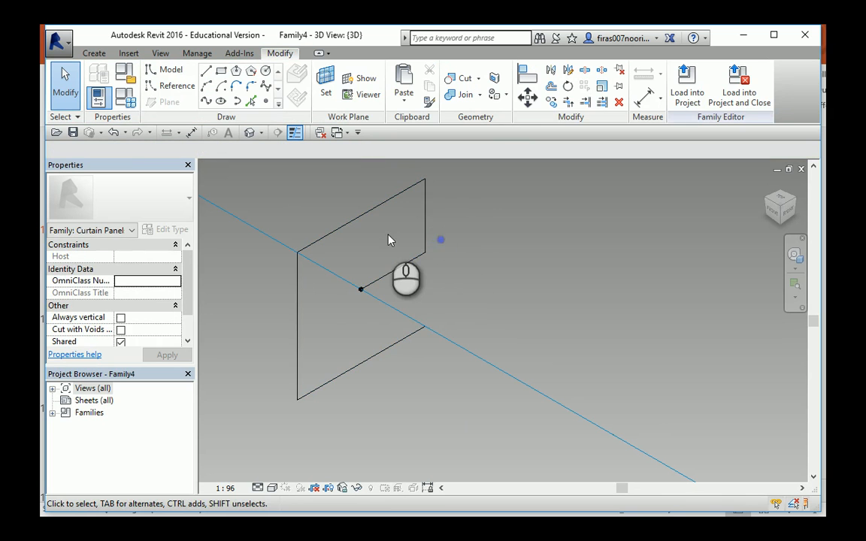
pyautogui.click(408, 269)
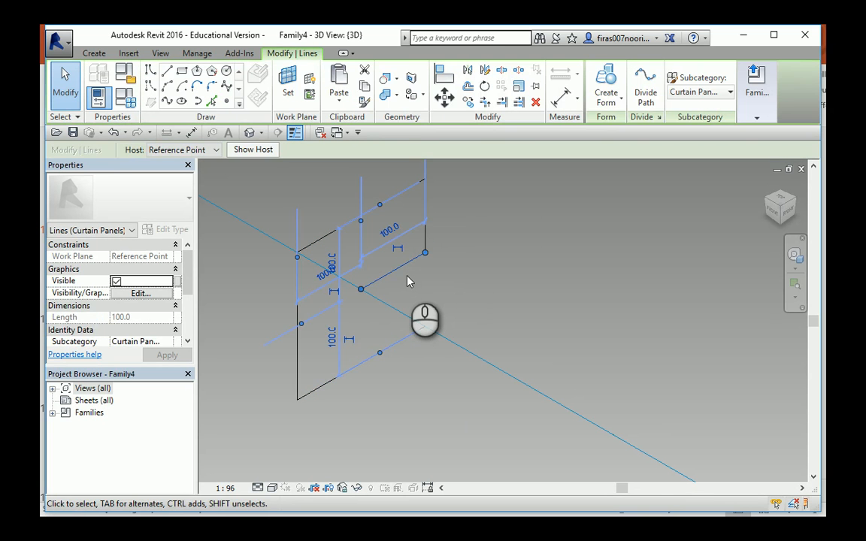
pyautogui.press('Delete')
pyautogui.press('t')
pyautogui.press('r')
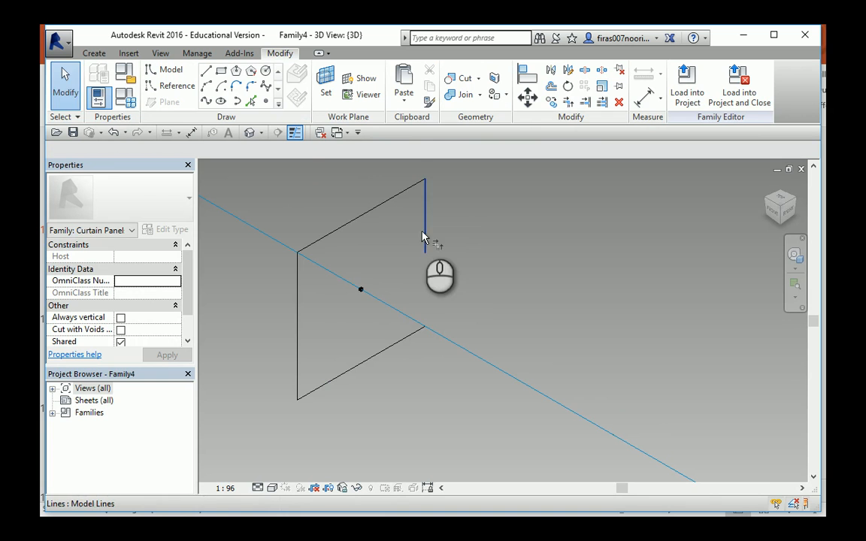
pyautogui.click(423, 233)
pyautogui.click(410, 343)
pyautogui.keyDown('shift'); pyautogui.moveTo(379, 299); pyautogui.dragTo(333, 287, button='middle'); pyautogui.keyUp('shift')
pyautogui.scroll(-2, 336, 284)
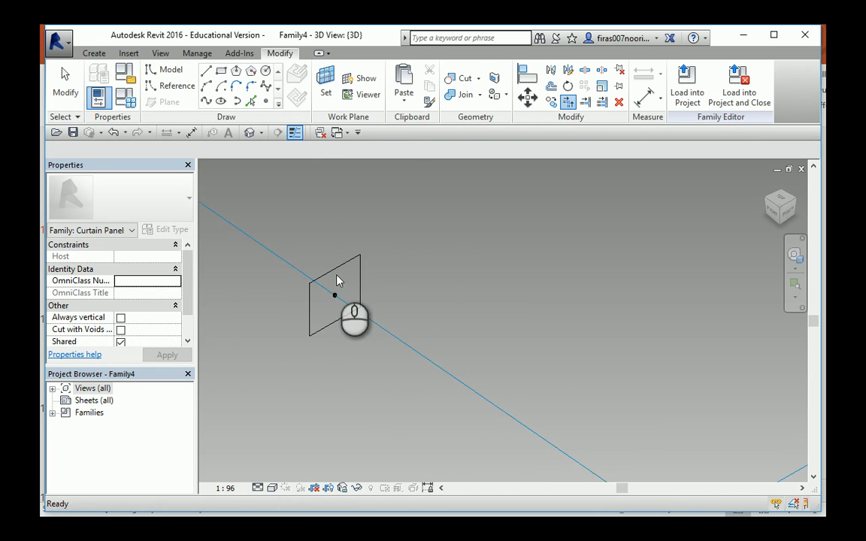
pyautogui.press('Escape')
# Create a solid form from the closed square profile and the chain of four reference lines as its path
pyautogui.press('Tab')
pyautogui.click(337, 280)
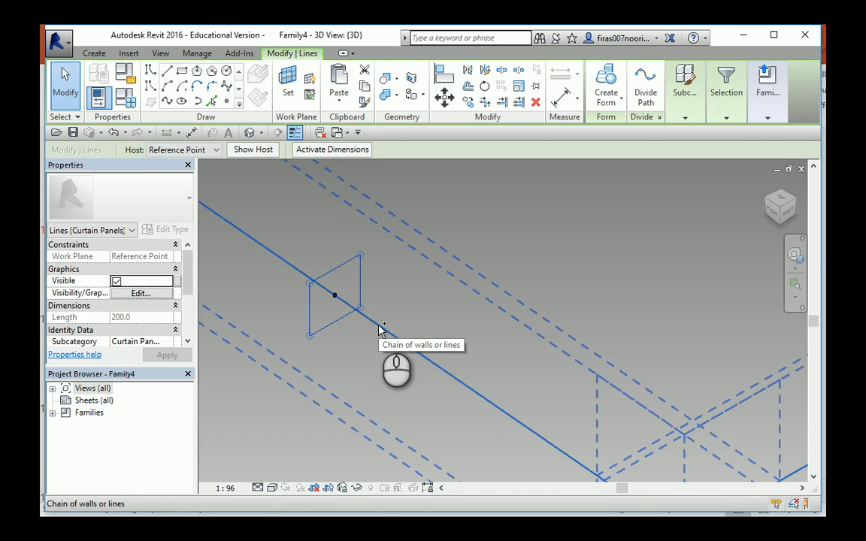
pyautogui.keyDown('ctrl'); pyautogui.click(378, 324); pyautogui.keyUp('ctrl')
pyautogui.scroll(-6, 385, 278)
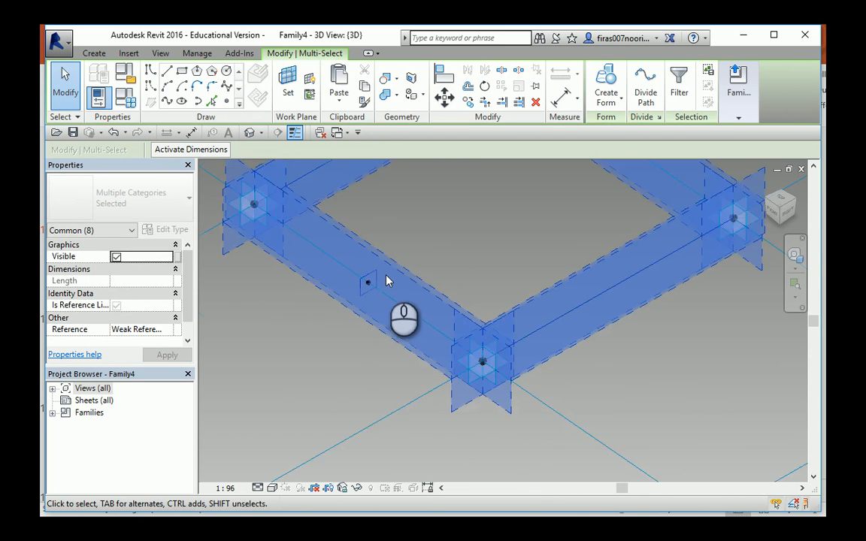
pyautogui.click(606, 94)
pyautogui.click(623, 122)
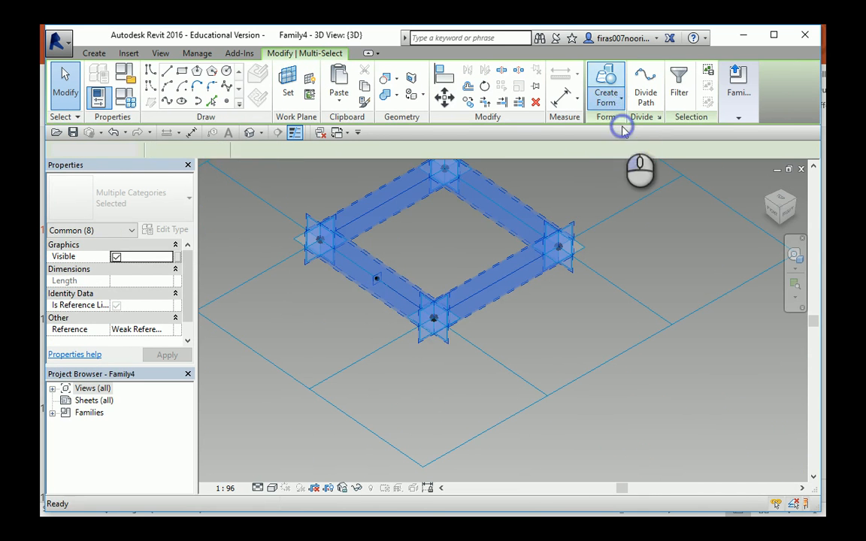
# Temporarily hide the swept square-profile frame form in the view
pyautogui.scroll(5, 491, 276)
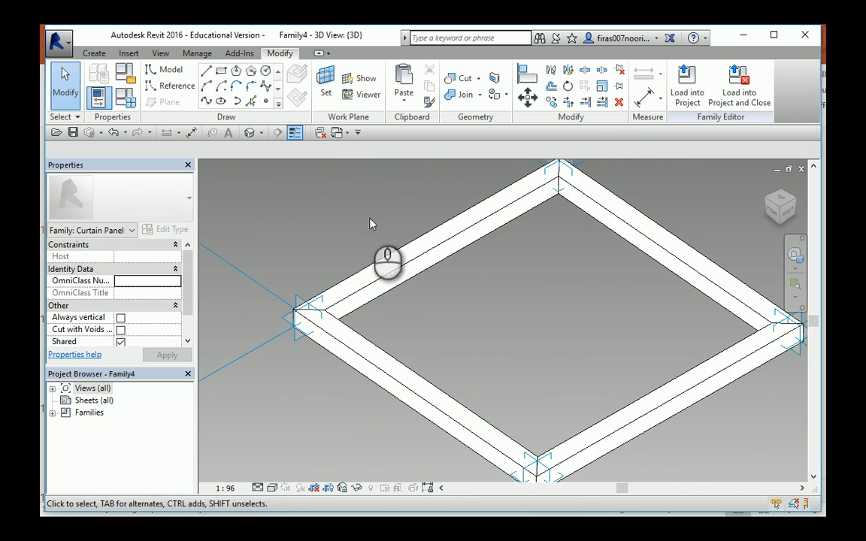
pyautogui.press('Tab')
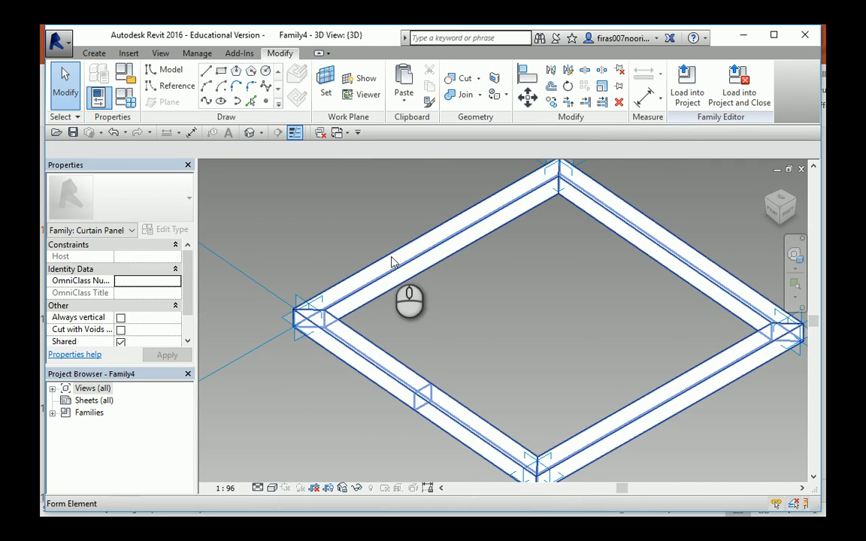
pyautogui.click(391, 262)
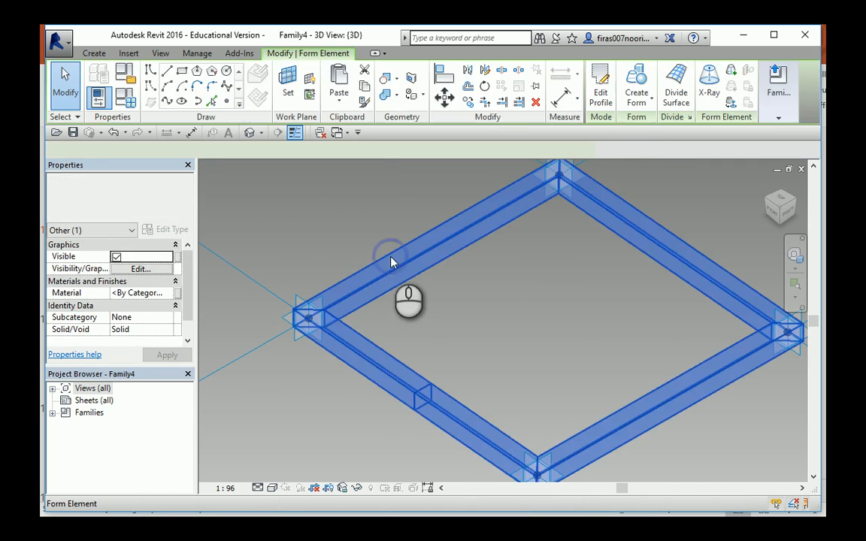
pyautogui.click(359, 490)
pyautogui.click(369, 455)
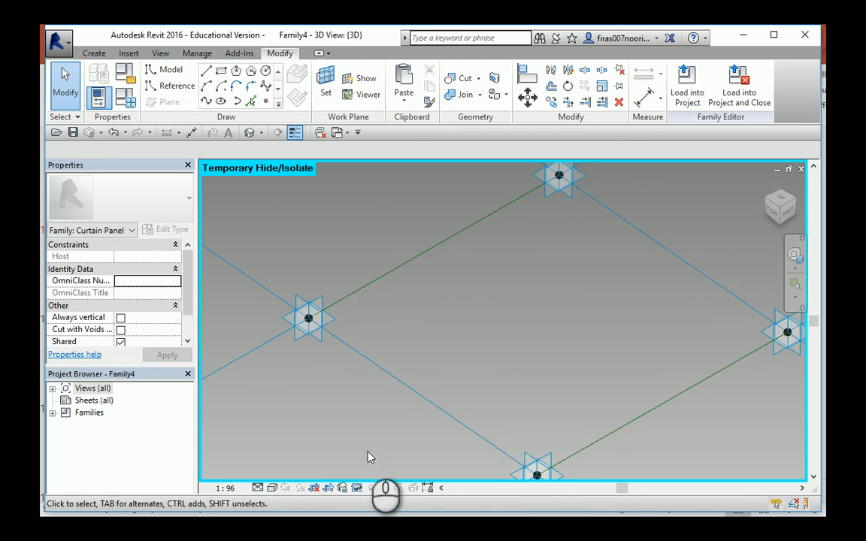
# Create a solid extruded form from the closed chain of four reference lines
pyautogui.click(348, 359)
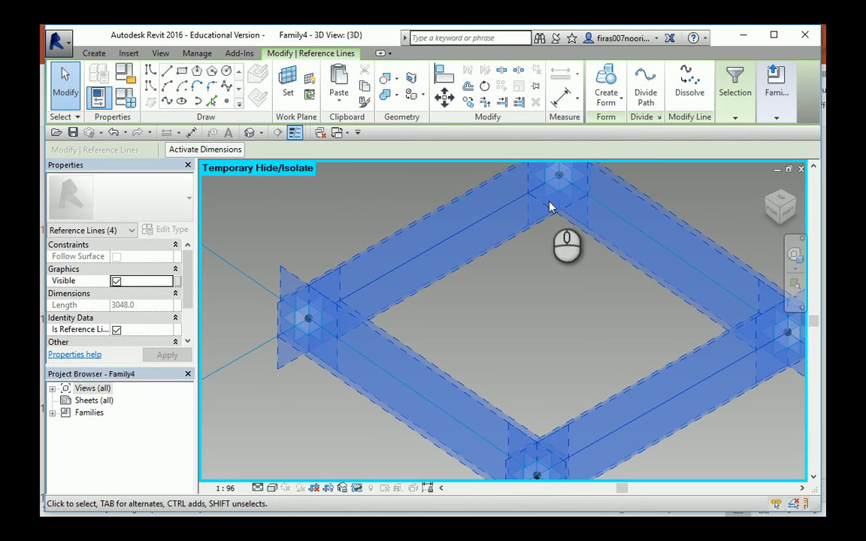
pyautogui.click(605, 100)
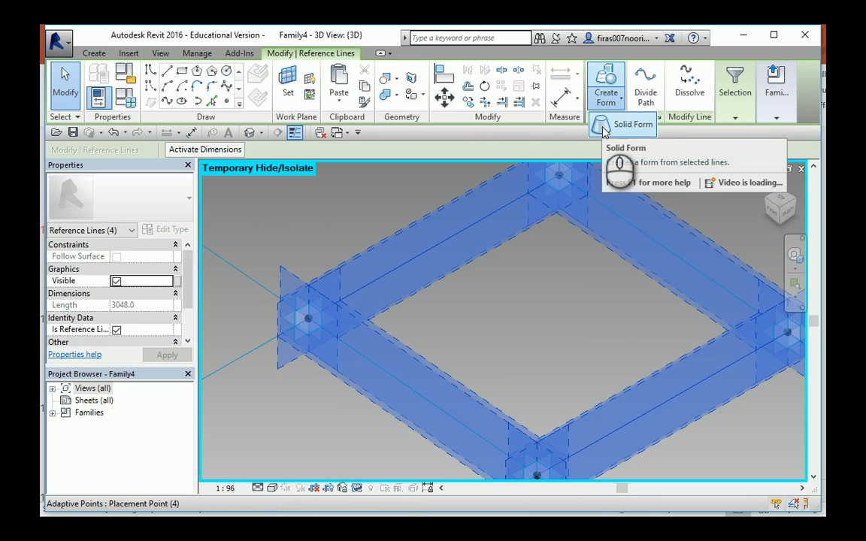
pyautogui.click(625, 125)
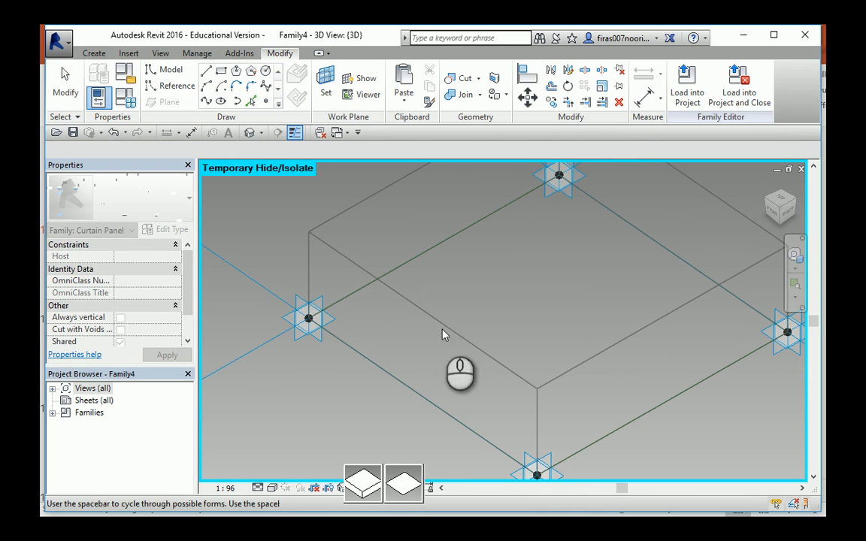
pyautogui.click(365, 485)
# Set the thickness of the extruded panel to 6 mm from its top face
pyautogui.scroll(-3, 350, 346)
pyautogui.click(390, 277)
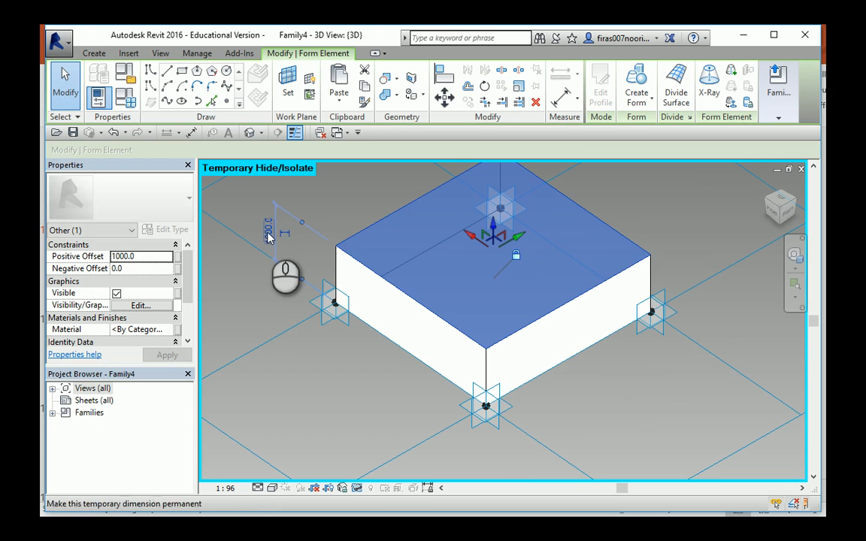
pyautogui.click(271, 255)
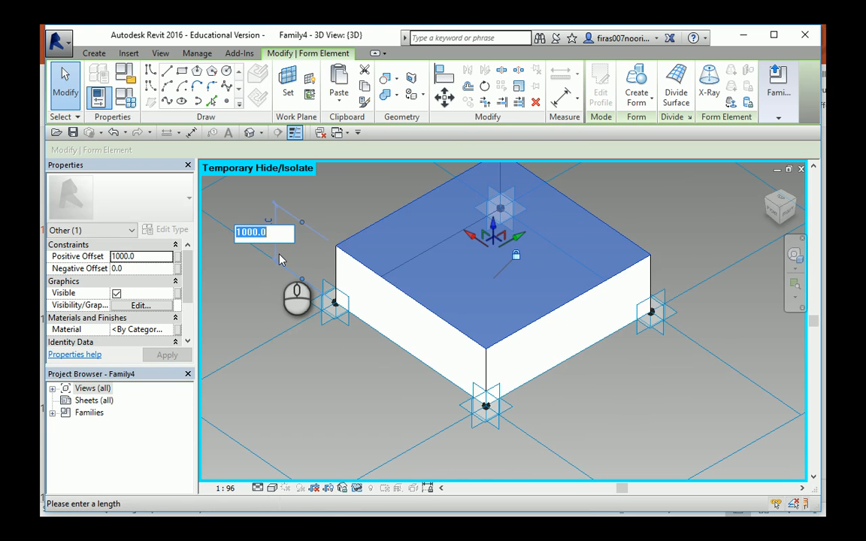
pyautogui.write('6')
pyautogui.press('Return')
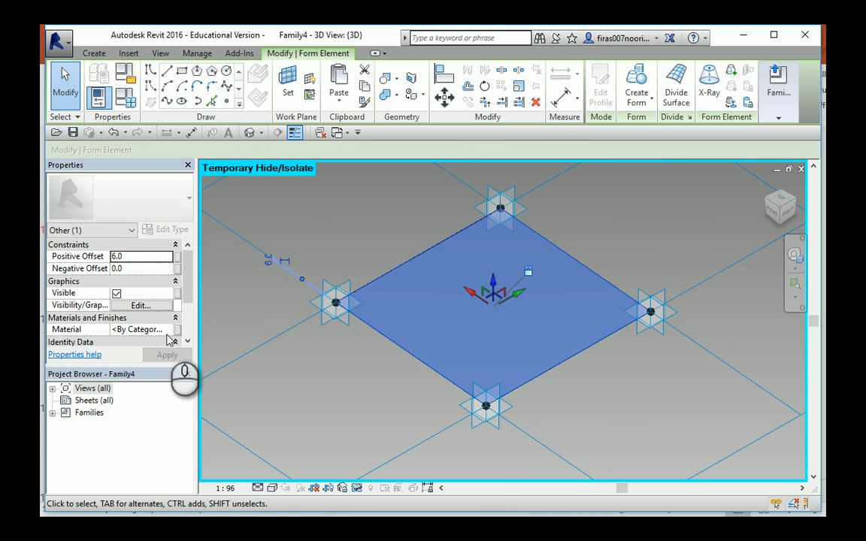
# Assign the Glass material to the thin panel form
pyautogui.click(142, 330)
pyautogui.click(166, 329)
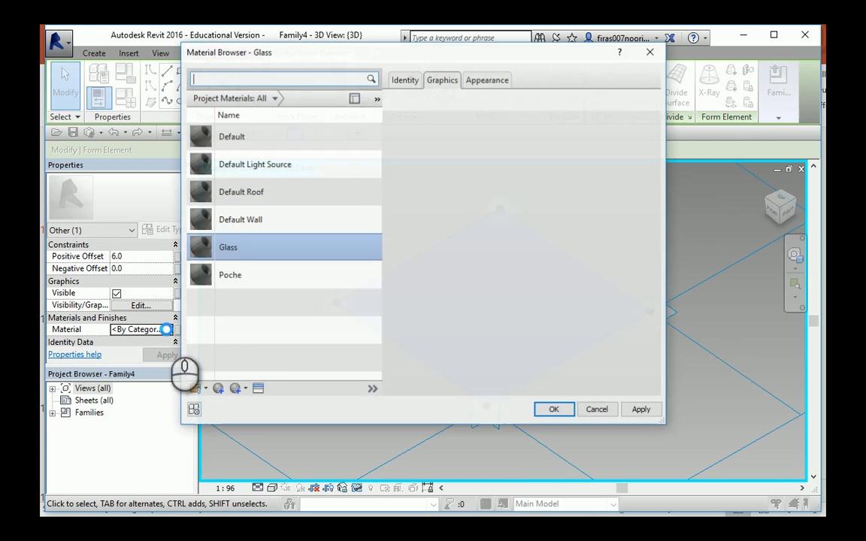
pyautogui.doubleClick(227, 251)
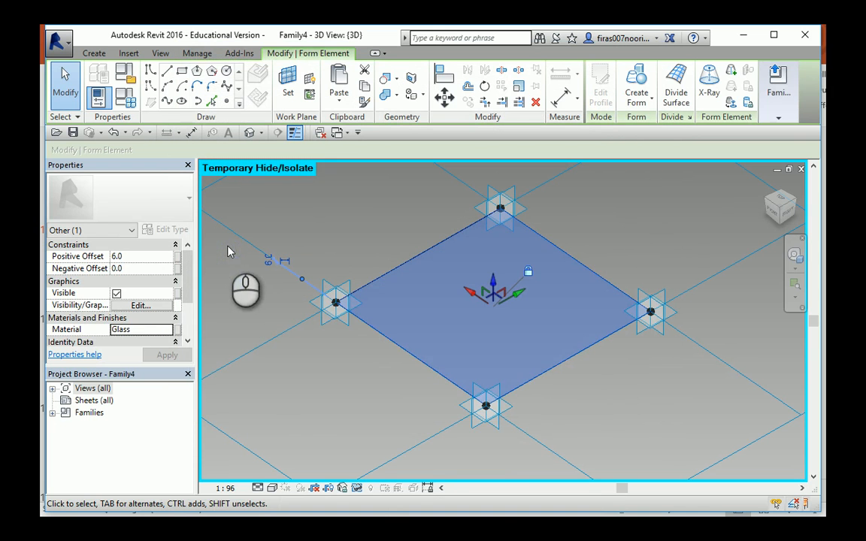
# Reset the temporary hide/isolate so the frame is shown again around the glass panel
pyautogui.click(357, 488)
pyautogui.click(370, 476)
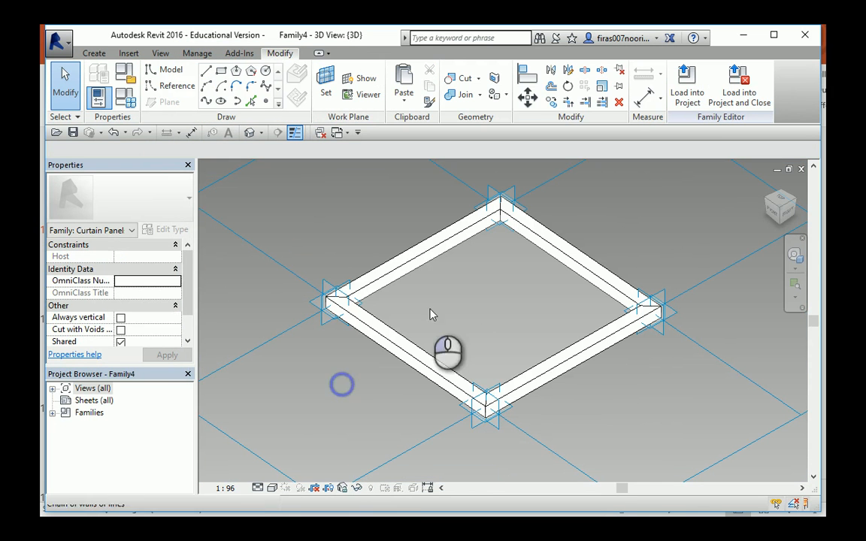
pyautogui.press('Tab')
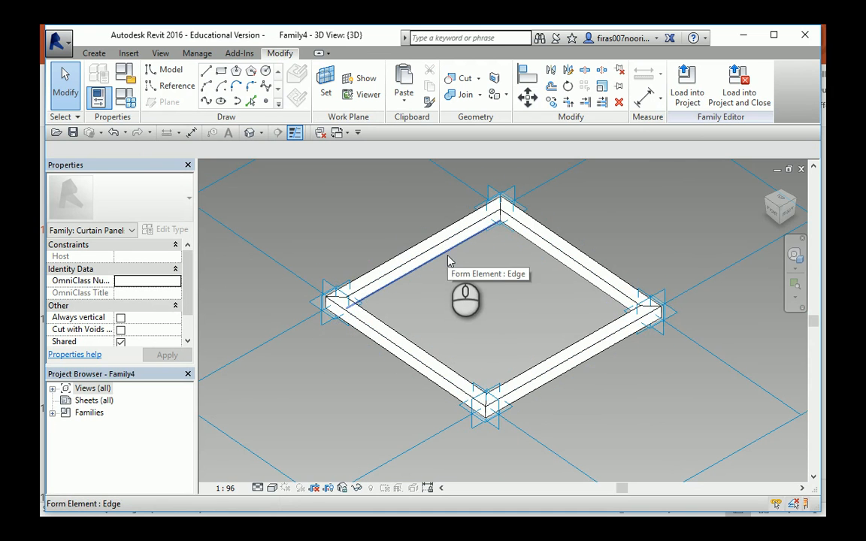
pyautogui.moveTo(452, 261); pyautogui.dragTo(424, 279, button='middle')
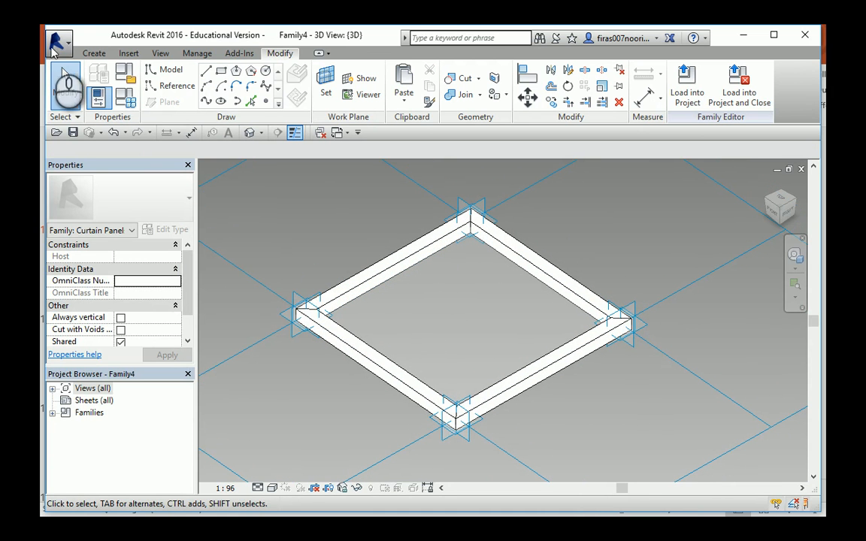
# Save the curtain panel as a family file named "200mm Mul- Glass Pan" in Documents
pyautogui.click(59, 50)
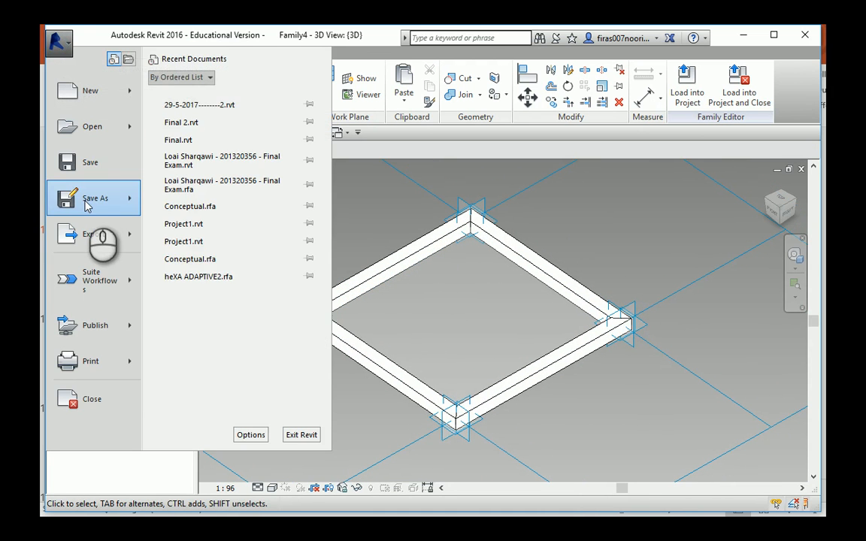
pyautogui.moveTo(60, 195)
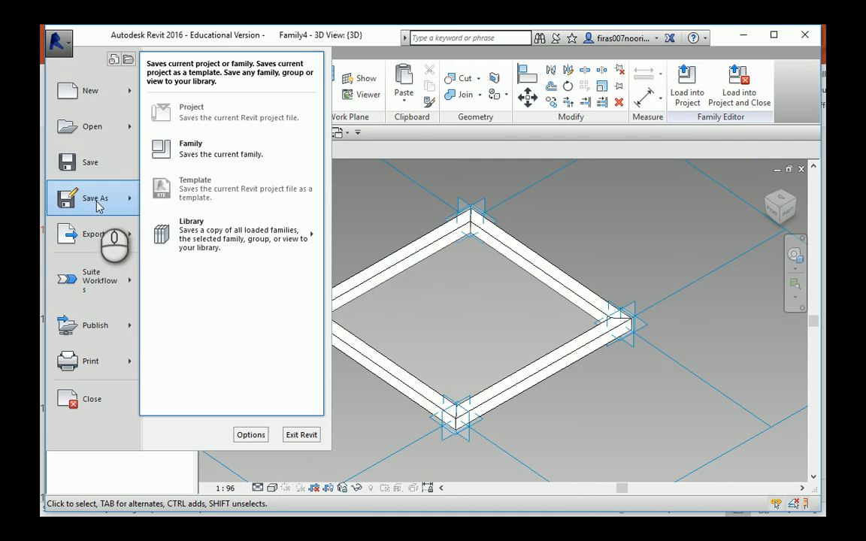
pyautogui.click(188, 156)
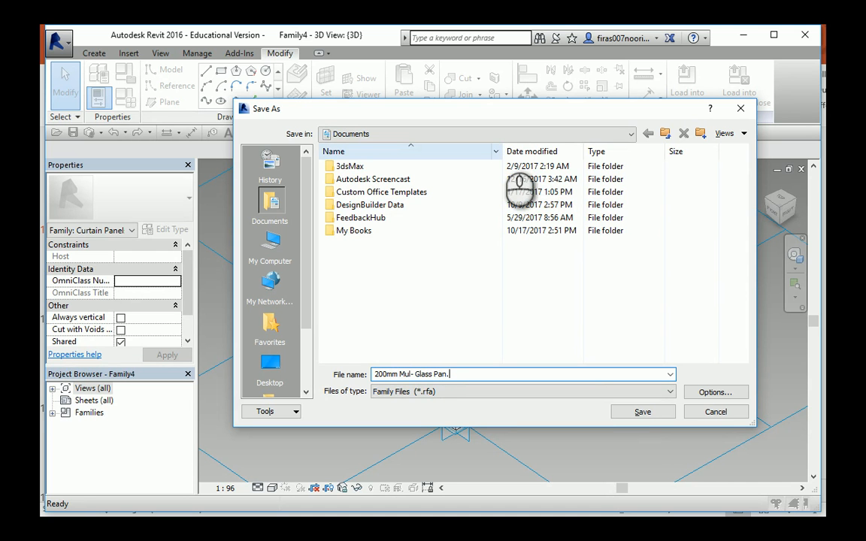
pyautogui.click(629, 413)
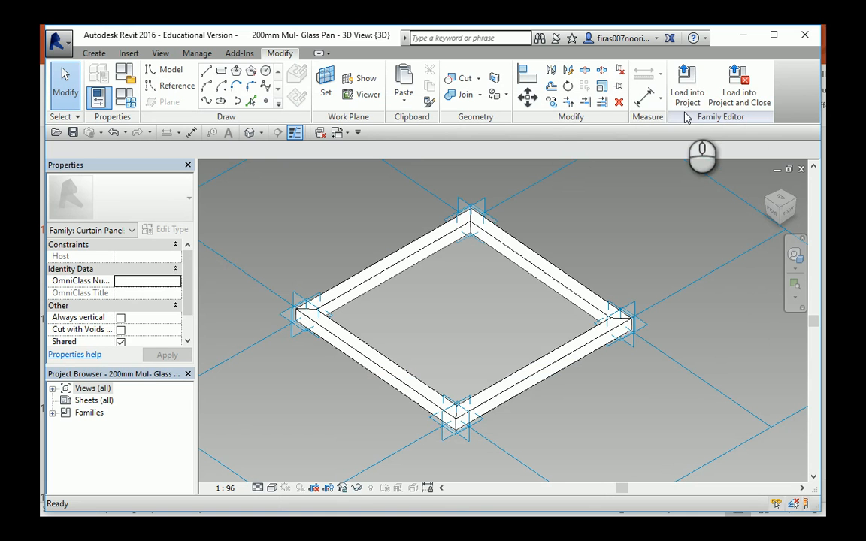
# Load the panel family into the tower mass family and open the tower's default 3D view
pyautogui.click(687, 96)
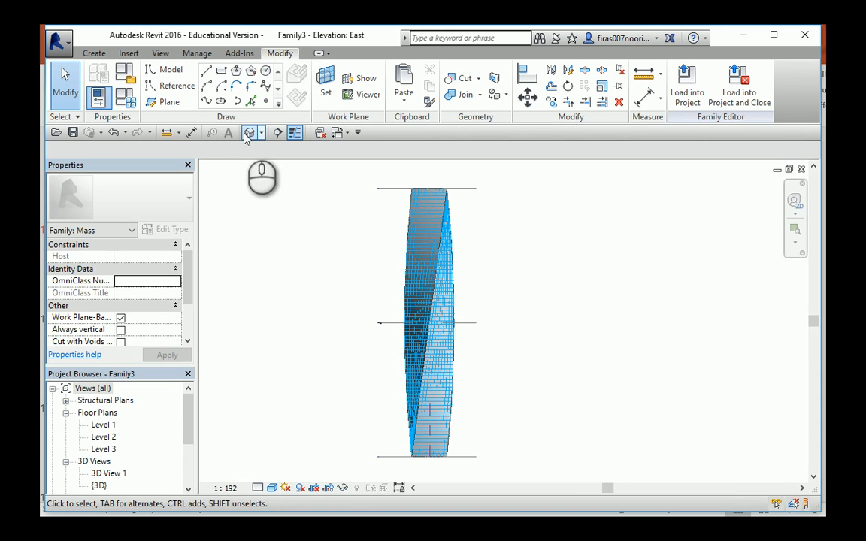
pyautogui.click(249, 133)
pyautogui.scroll(4, 424, 344)
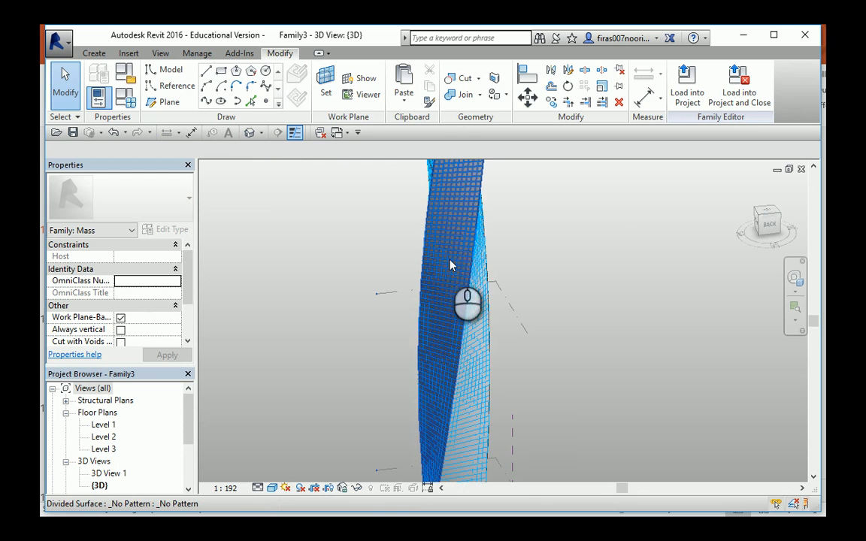
# Apply the Rectangle pattern's 200mm Mul- Glass Pan panel type to all four divided surfaces of the tower
pyautogui.click(457, 213)
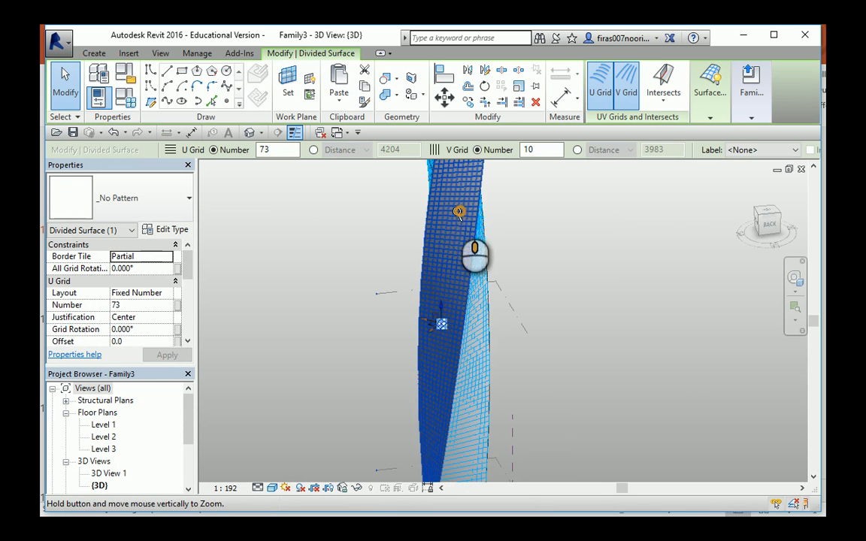
pyautogui.keyDown('shift'); pyautogui.moveTo(460, 212); pyautogui.dragTo(480, 219, button='middle'); pyautogui.keyUp('shift')
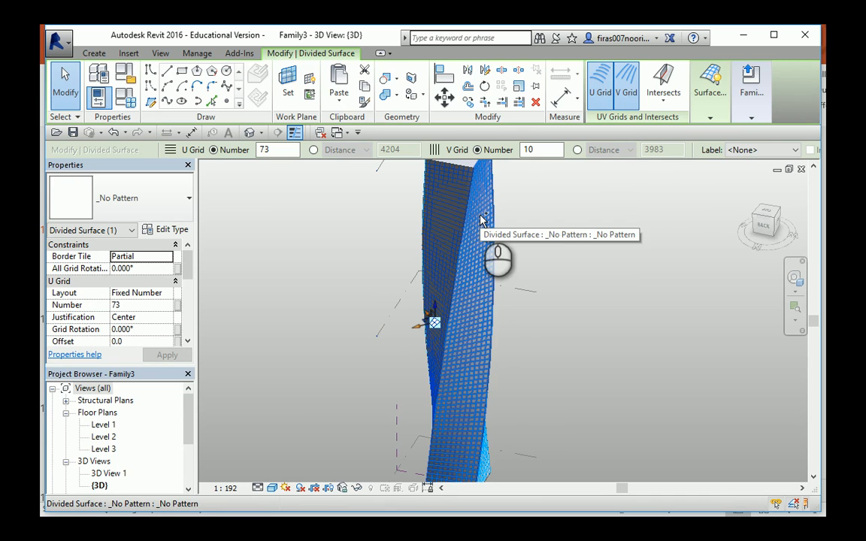
pyautogui.keyDown('ctrl'); pyautogui.click(483, 218); pyautogui.keyUp('ctrl')
pyautogui.moveTo(489, 234)
pyautogui.keyDown('shift'); pyautogui.mouseDown(button='middle')
pyautogui.moveTo(467, 245)
pyautogui.moveTo(304, 241)
pyautogui.moveTo(489, 229)
pyautogui.moveTo(393, 227)
pyautogui.moveTo(457, 248)
pyautogui.moveTo(484, 240)
pyautogui.moveTo(475, 280)
pyautogui.moveTo(410, 209)
pyautogui.moveTo(483, 228)
pyautogui.moveTo(490, 237)
pyautogui.mouseUp(button='middle'); pyautogui.keyUp('shift')
pyautogui.keyDown('ctrl'); pyautogui.click(475, 229); pyautogui.keyUp('ctrl')
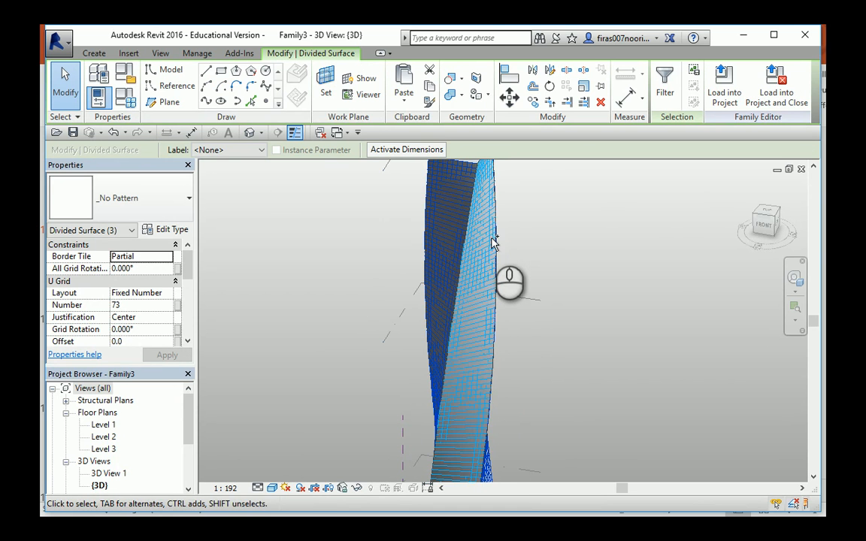
pyautogui.keyDown('ctrl'); pyautogui.click(489, 240); pyautogui.keyUp('ctrl')
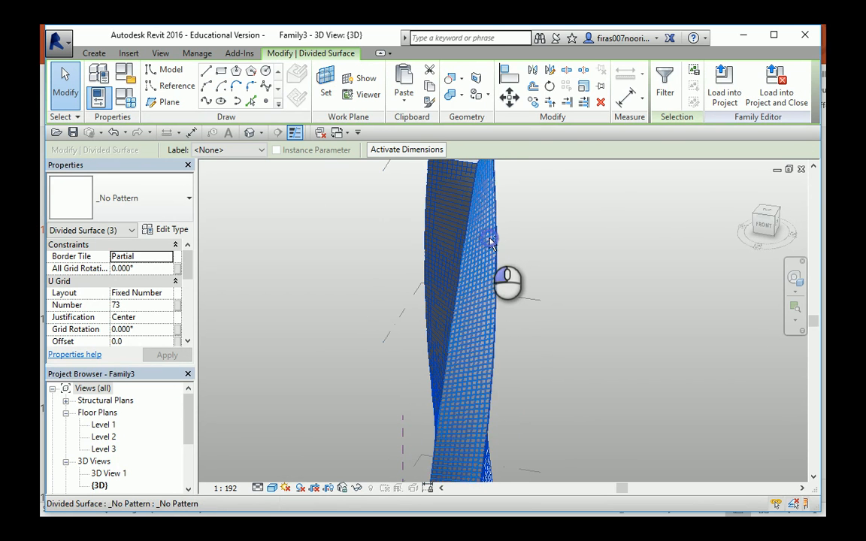
pyautogui.keyDown('shift'); pyautogui.moveTo(448, 199); pyautogui.dragTo(470, 228, button='middle'); pyautogui.keyUp('shift')
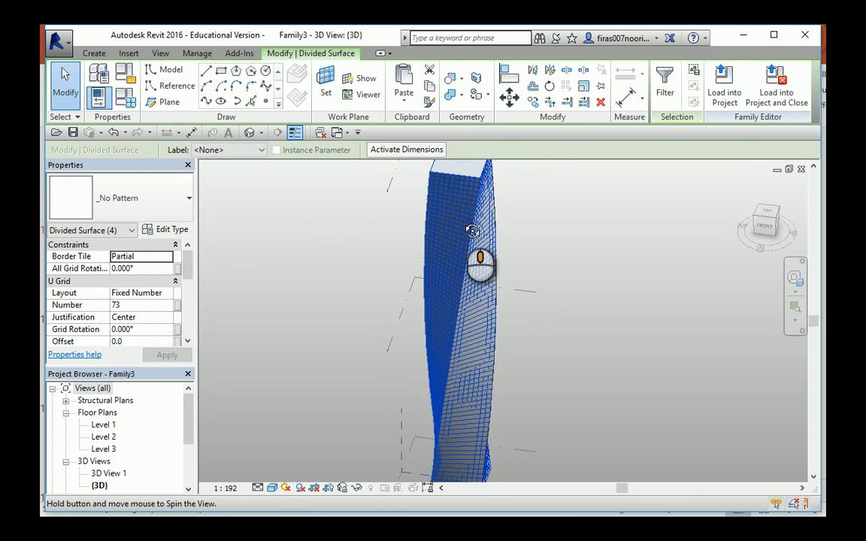
pyautogui.click(150, 210)
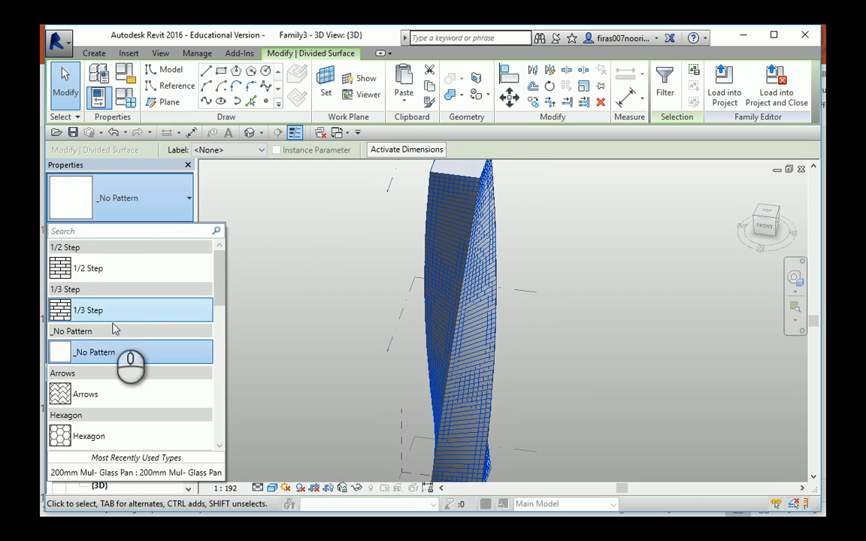
pyautogui.scroll(-5, 134, 357)
pyautogui.scroll(-1, 122, 327)
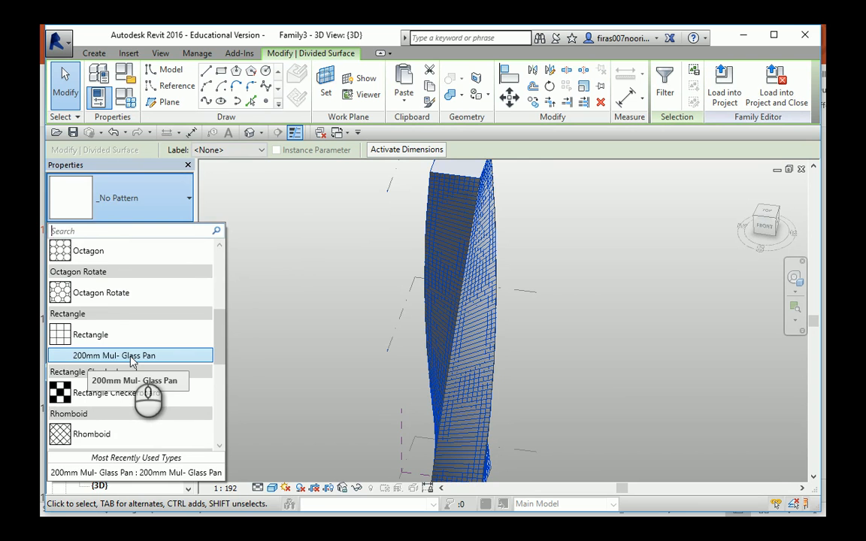
pyautogui.click(131, 357)
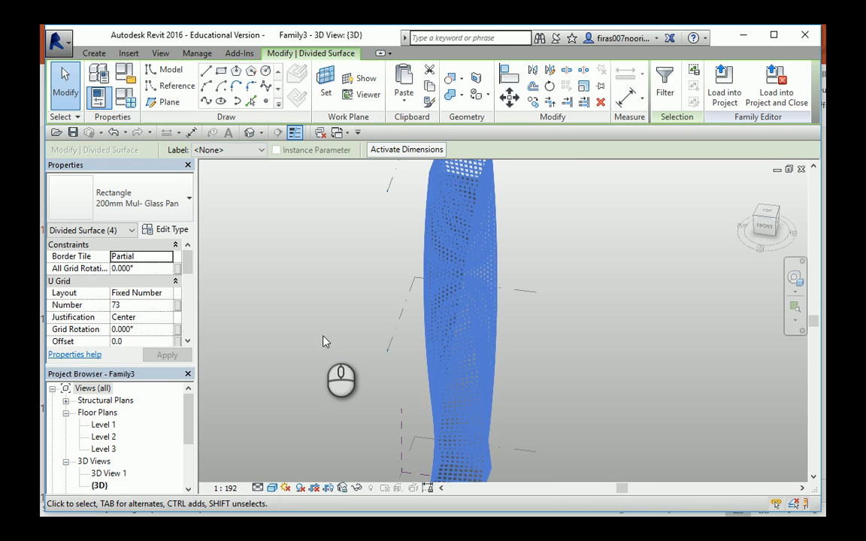
# Examine the frames and glass panels up close at the base and corner of the tower
pyautogui.moveTo(455, 378); pyautogui.dragTo(439, 251, button='middle')
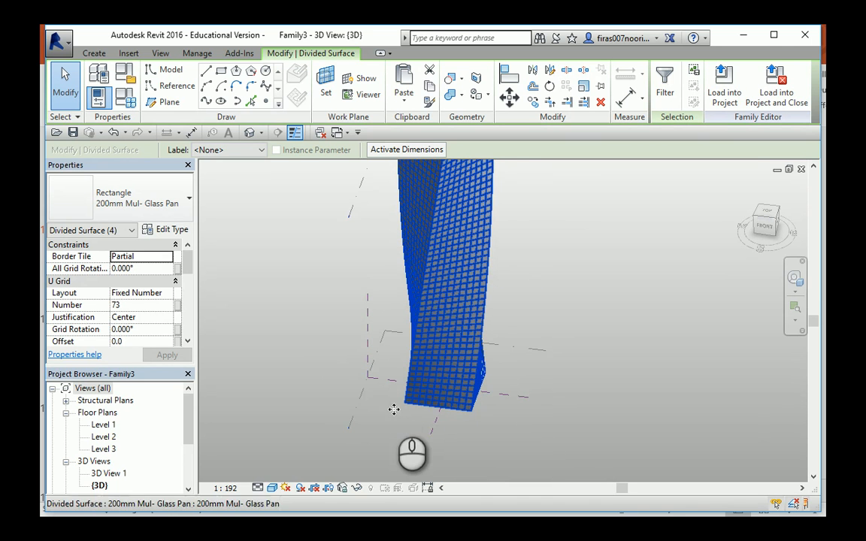
pyautogui.scroll(5, 393, 409)
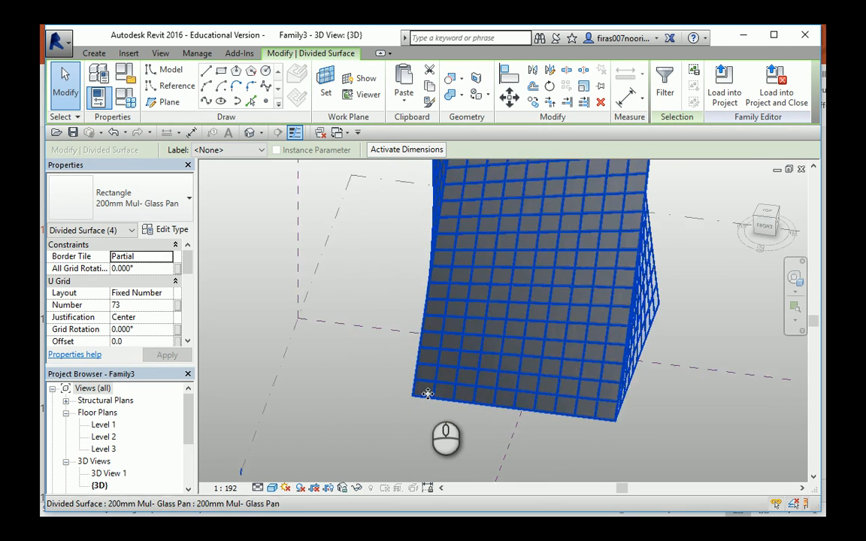
pyautogui.scroll(5, 427, 394)
pyautogui.scroll(1, 503, 396)
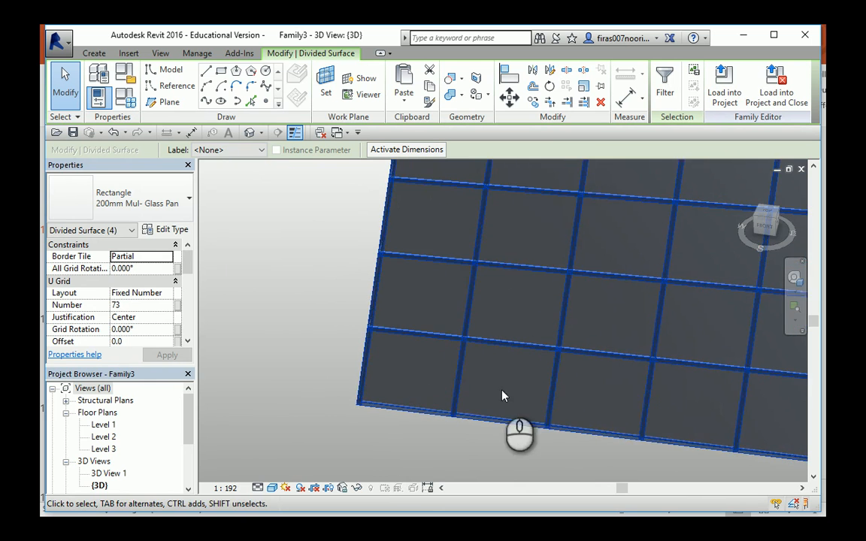
pyautogui.moveTo(503, 396); pyautogui.dragTo(446, 369, button='middle')
pyautogui.scroll(4, 434, 363)
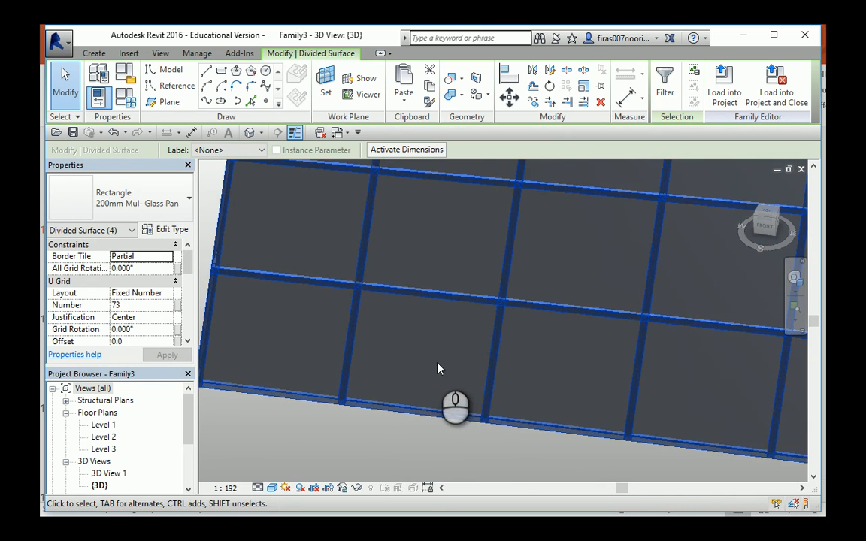
pyautogui.moveTo(415, 264)
pyautogui.mouseDown(button='middle')
pyautogui.moveTo(423, 274)
pyautogui.moveTo(356, 325)
pyautogui.mouseUp(button='middle')
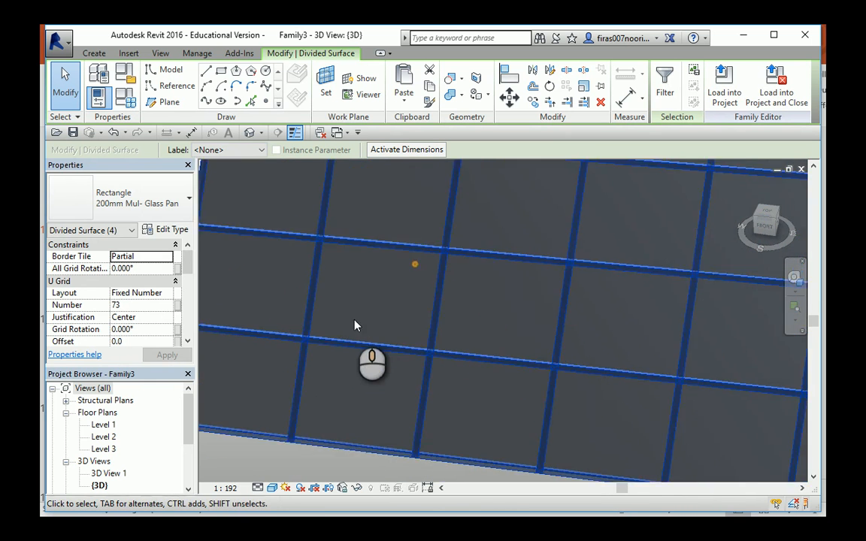
pyautogui.scroll(-5, 357, 326)
pyautogui.moveTo(495, 314); pyautogui.dragTo(482, 331, button='middle')
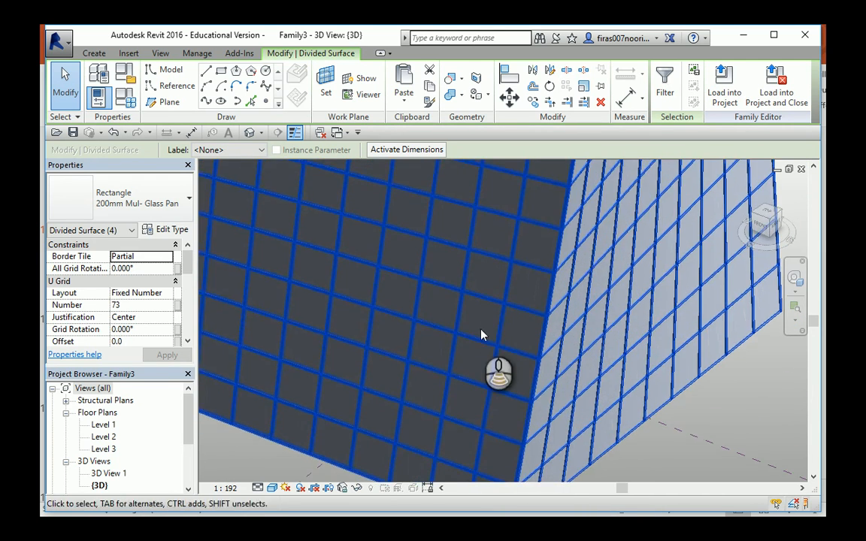
# Examine the curtain panels over the full height of the twisted tower
pyautogui.scroll(-3, 481, 335)
pyautogui.moveTo(478, 231); pyautogui.dragTo(487, 291, button='middle')
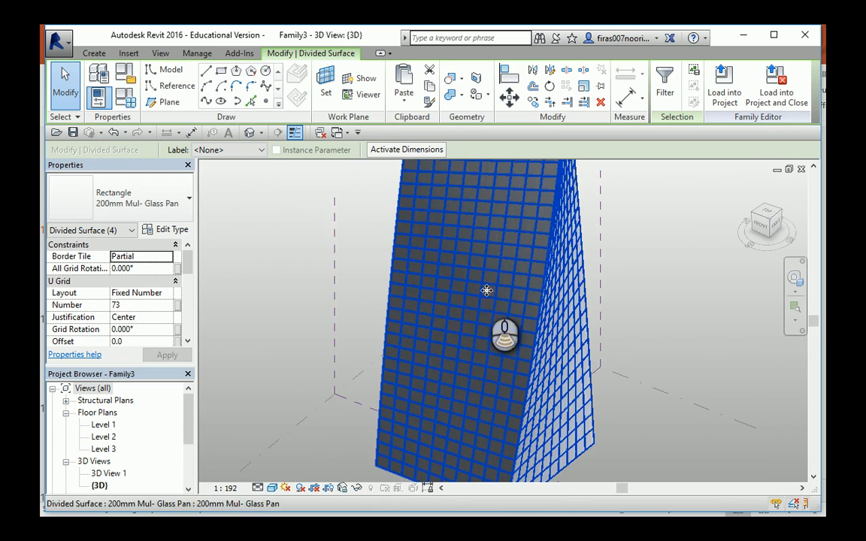
pyautogui.scroll(-3, 497, 323)
pyautogui.moveTo(489, 325); pyautogui.dragTo(487, 242, button='middle')
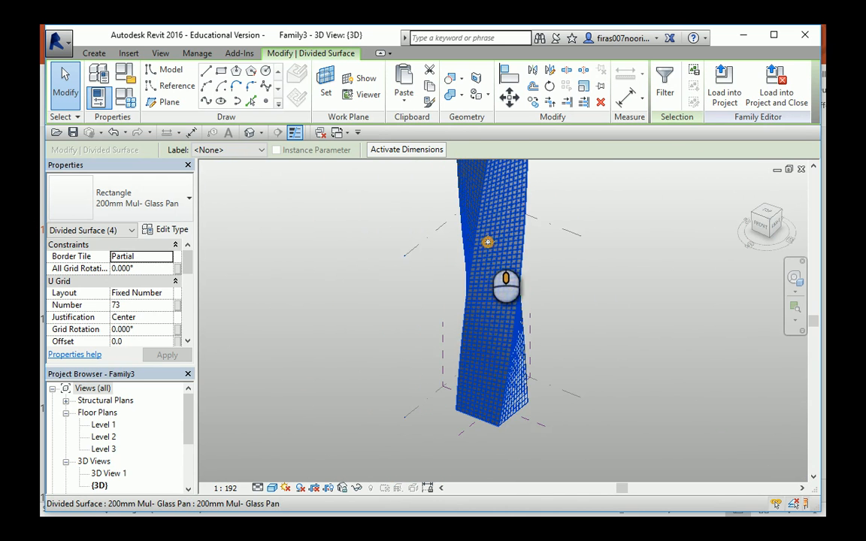
pyautogui.scroll(2, 498, 323)
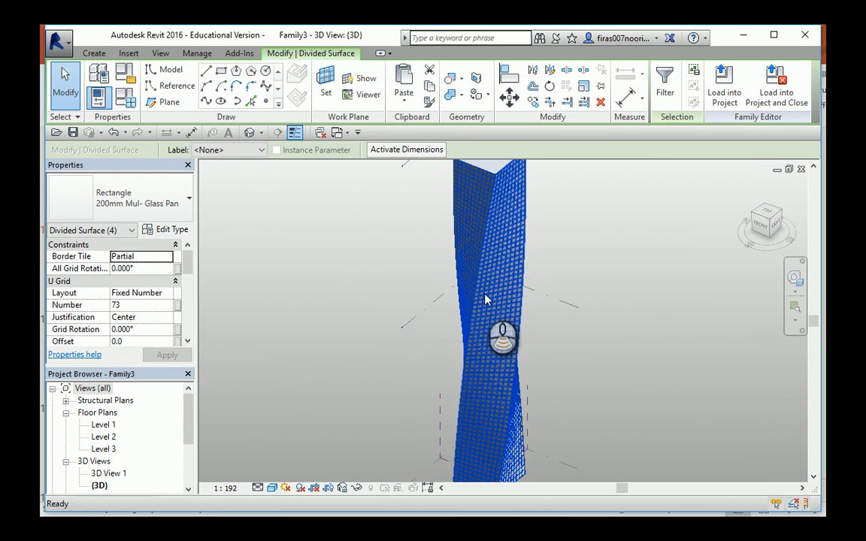
pyautogui.scroll(-1, 479, 275)
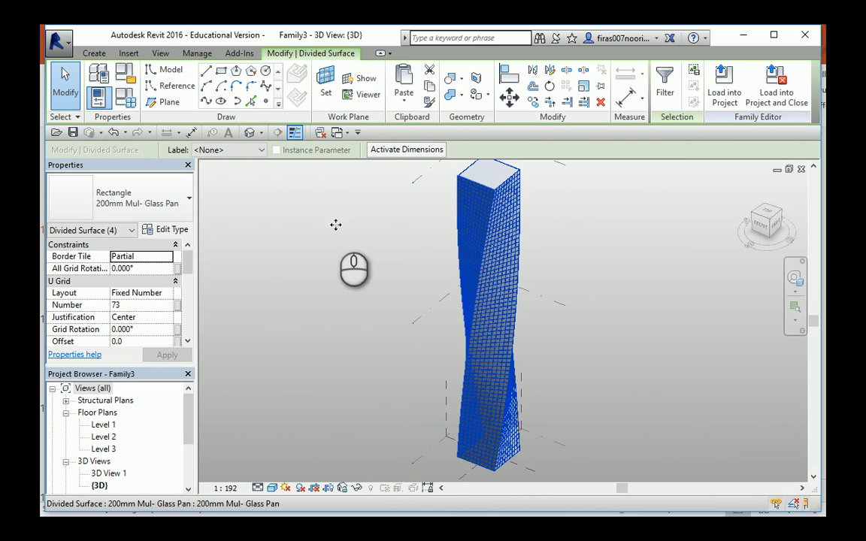
# Create a new project from the Architectural Template
pyautogui.click(60, 45)
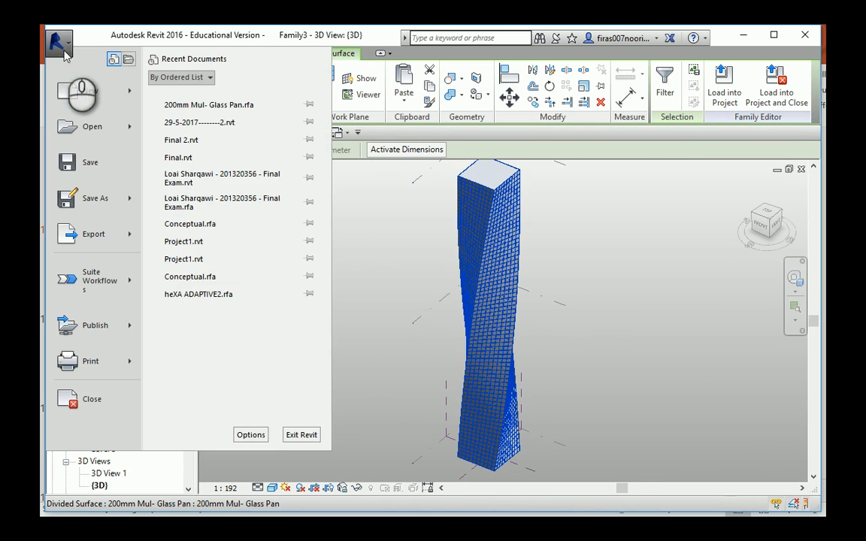
pyautogui.moveTo(69, 86)
pyautogui.click(181, 94)
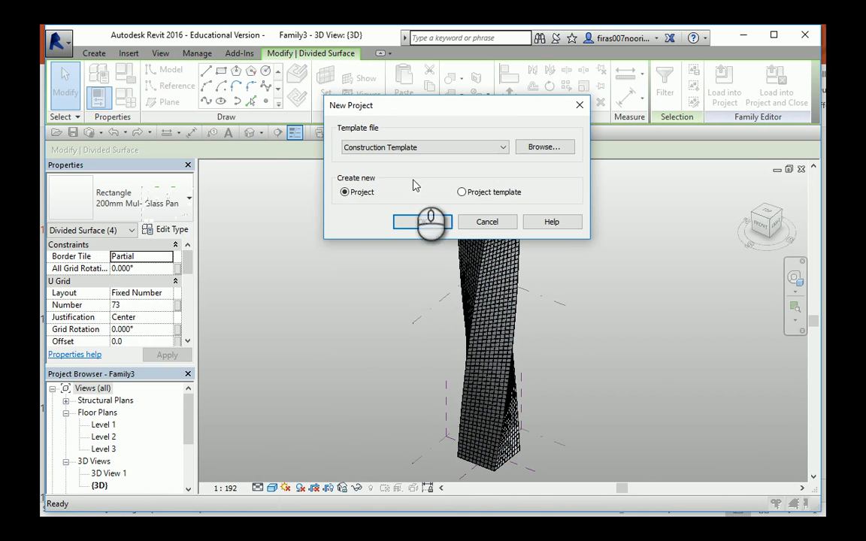
pyautogui.click(410, 148)
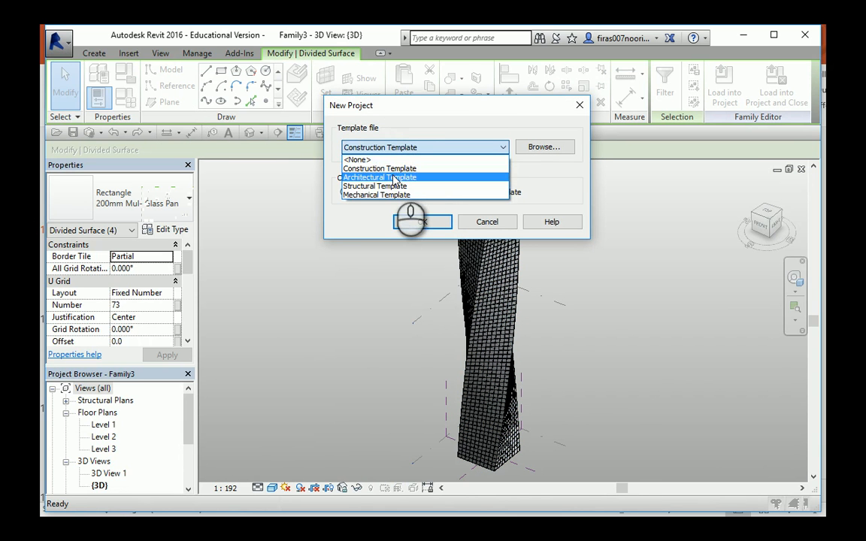
pyautogui.click(396, 177)
pyautogui.click(420, 224)
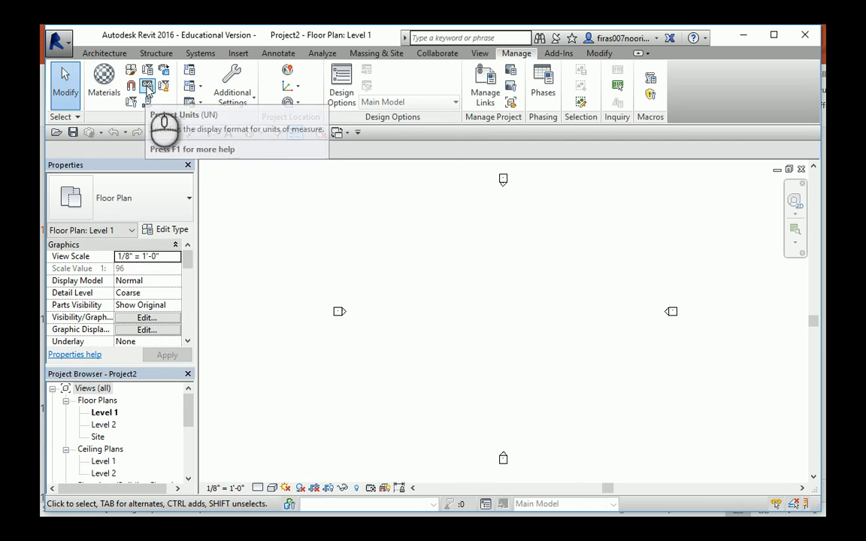
# Set the new project's length units to millimeters
pyautogui.click(147, 86)
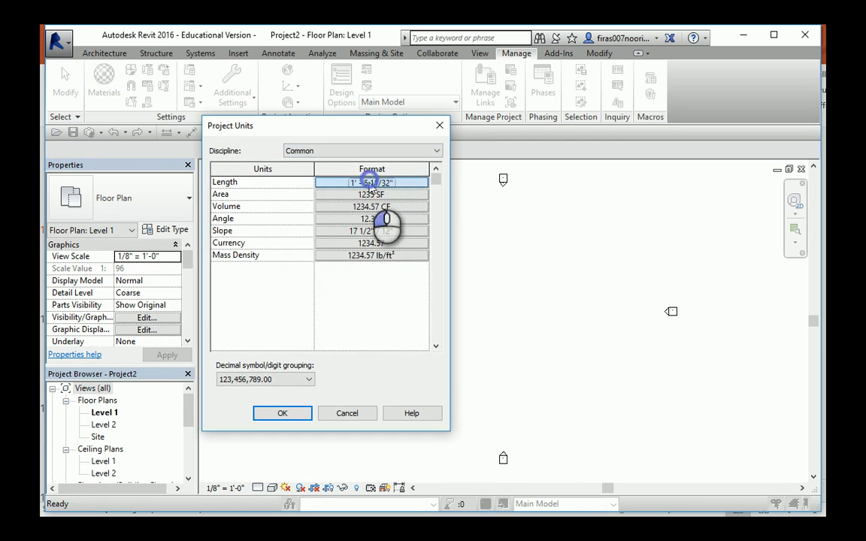
pyautogui.click(373, 183)
pyautogui.click(346, 206)
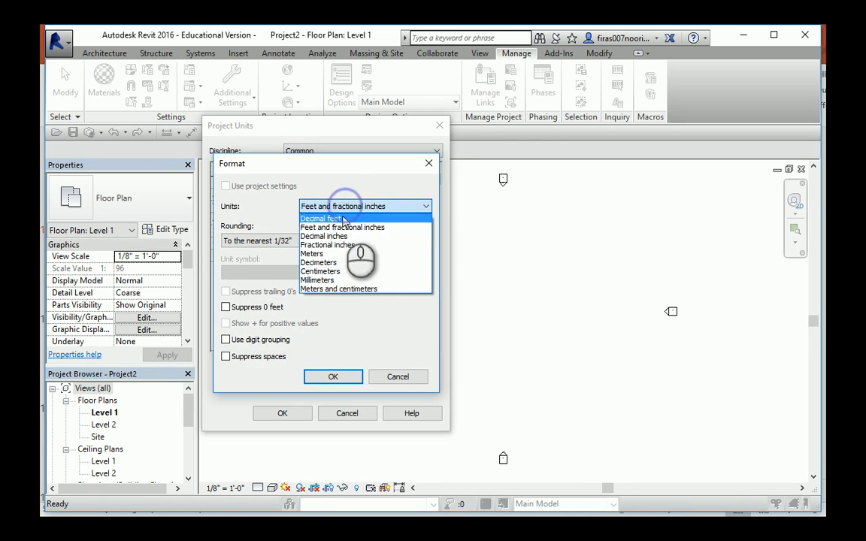
pyautogui.click(331, 282)
pyautogui.click(341, 377)
pyautogui.click(282, 411)
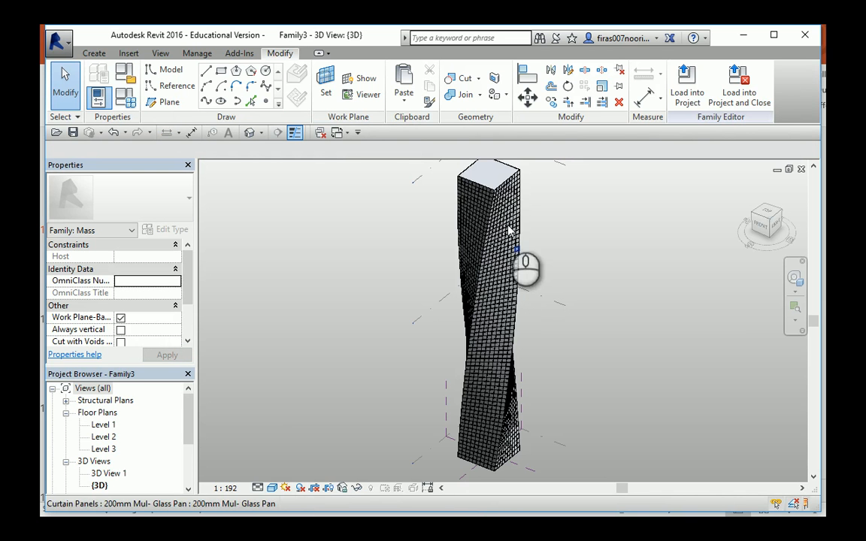
# Load the tower mass family into Project2 and place one instance on Level 1 between the elevation markers
pyautogui.click(687, 81)
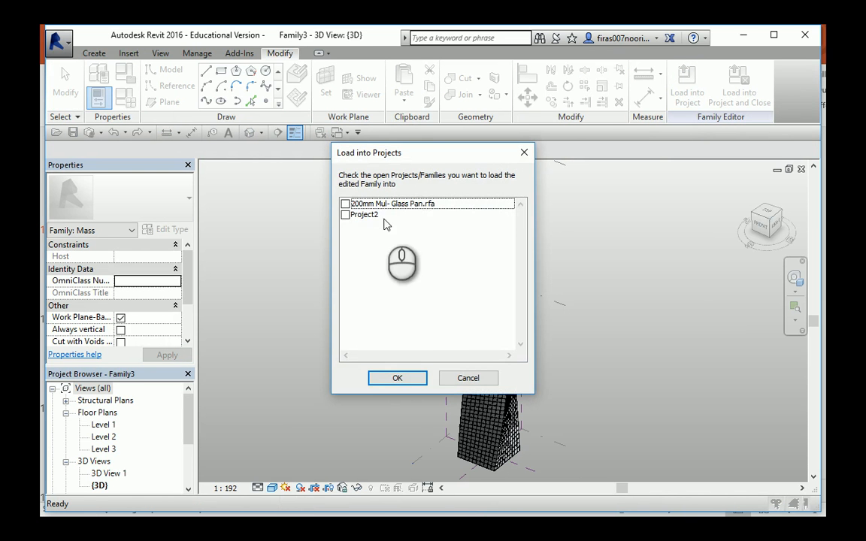
pyautogui.click(345, 215)
pyautogui.click(381, 378)
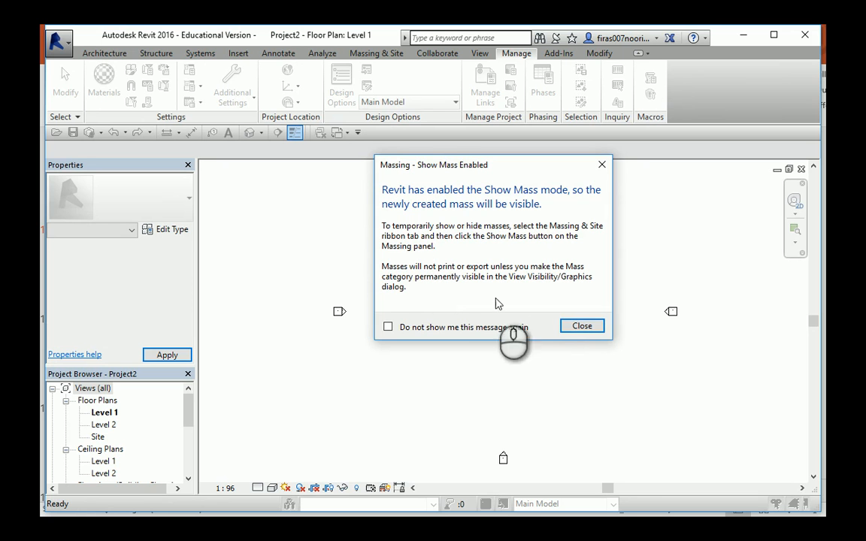
pyautogui.click(569, 332)
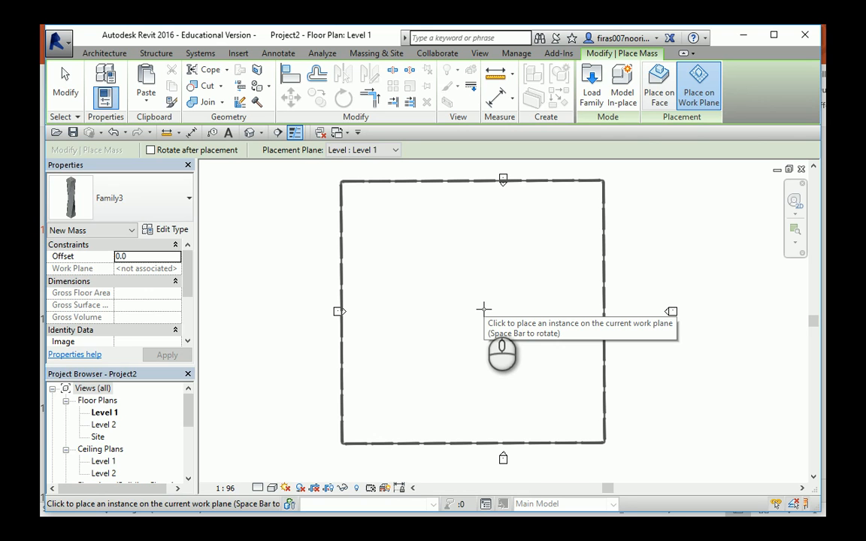
pyautogui.click(483, 309)
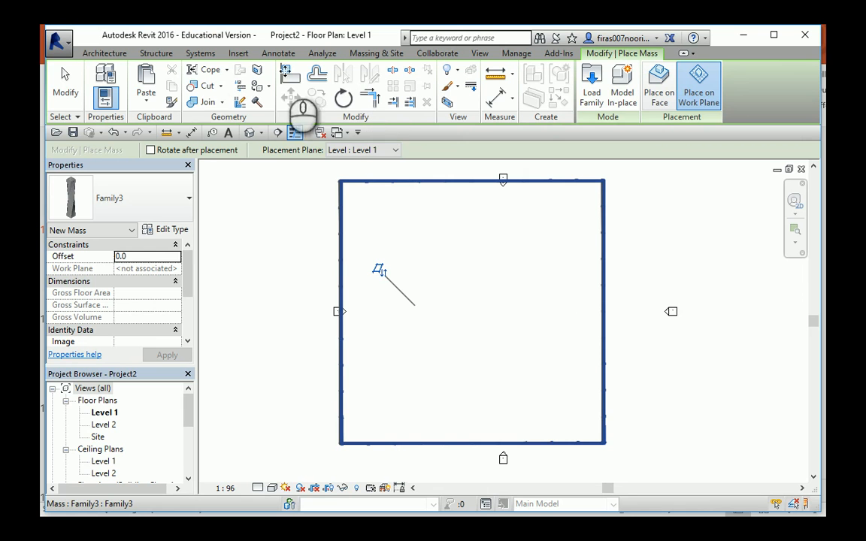
pyautogui.click(65, 81)
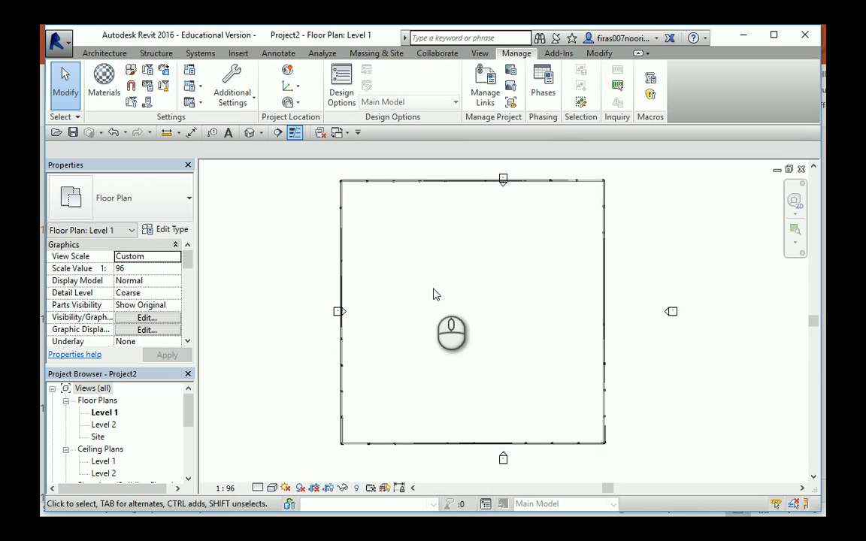
# Open the project's default 3D view and set its visual style to Shaded
pyautogui.click(250, 133)
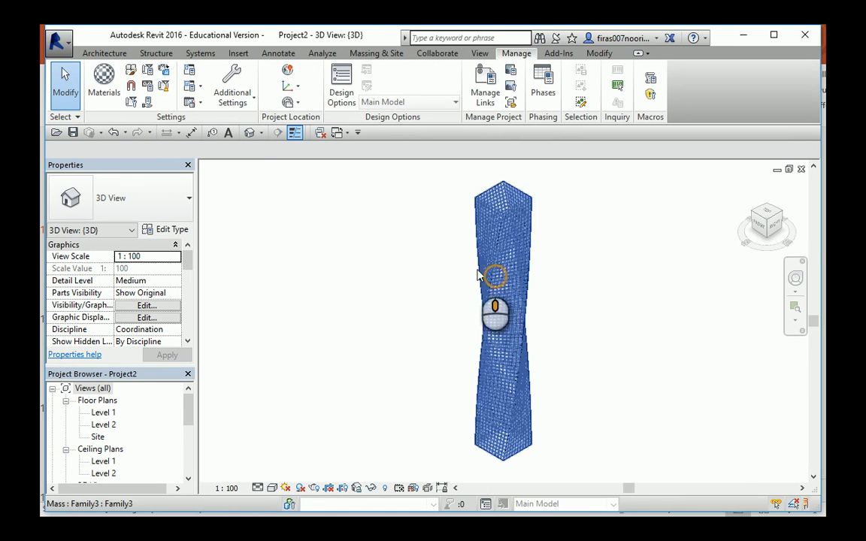
pyautogui.moveTo(484, 270); pyautogui.dragTo(446, 245, button='middle')
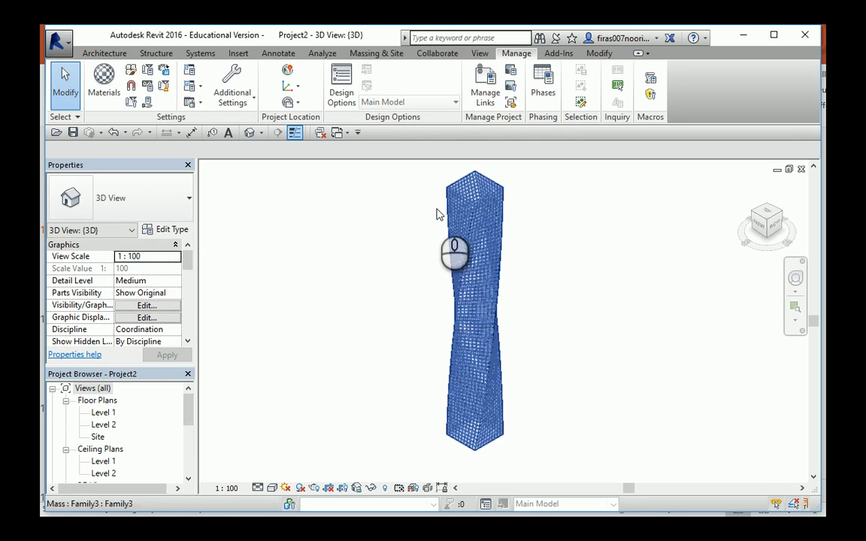
pyautogui.scroll(1, 433, 203)
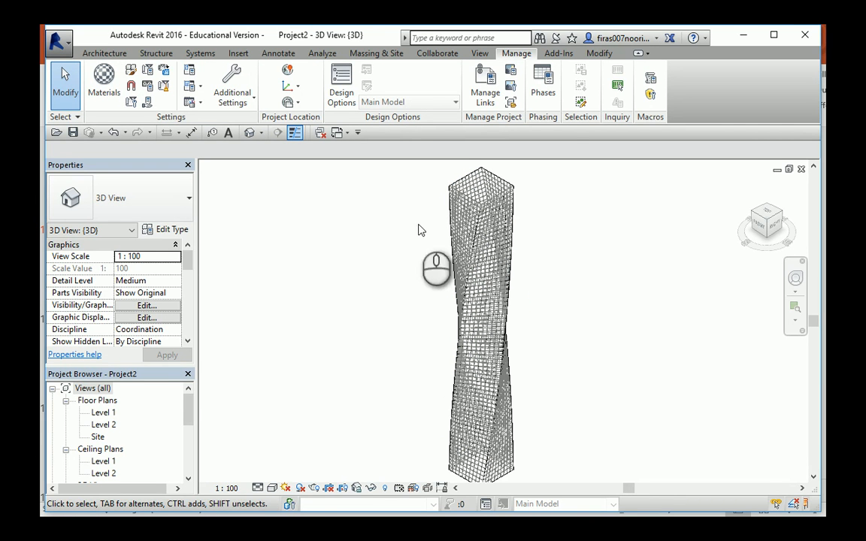
pyautogui.click(272, 489)
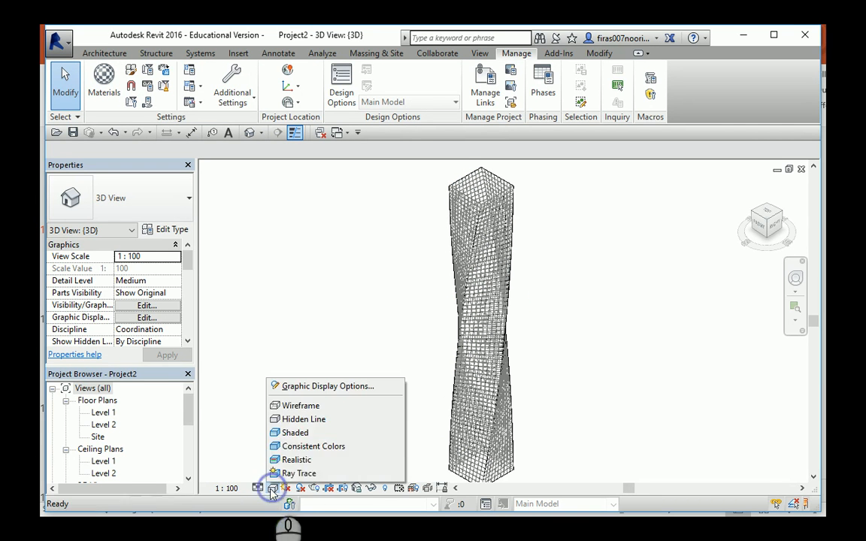
pyautogui.click(287, 430)
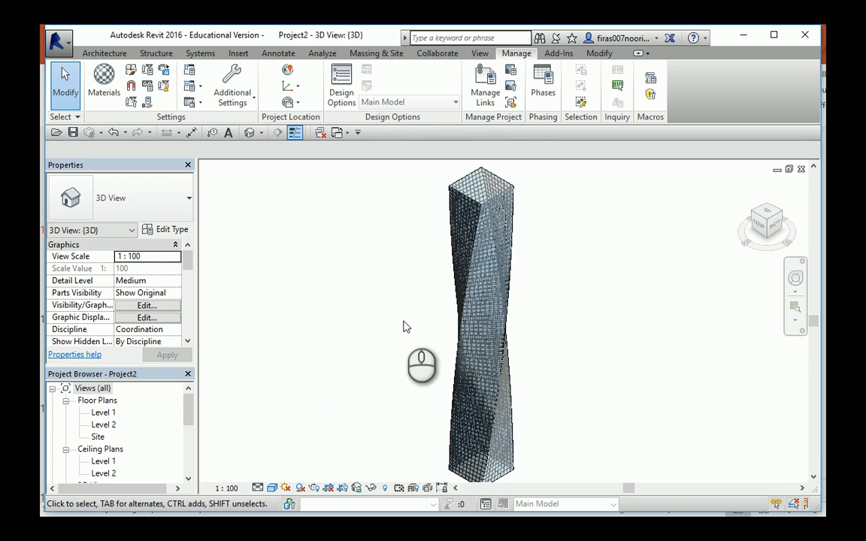
# Switch the mass display to Show Mass by View Settings and inspect the tower's panels without the mass form
pyautogui.scroll(2, 457, 201)
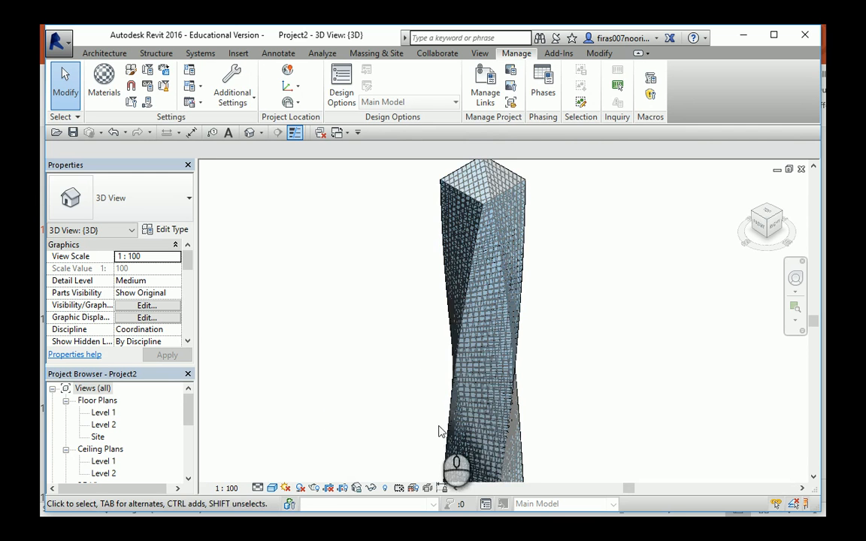
pyautogui.moveTo(440, 433); pyautogui.dragTo(422, 338, button='middle')
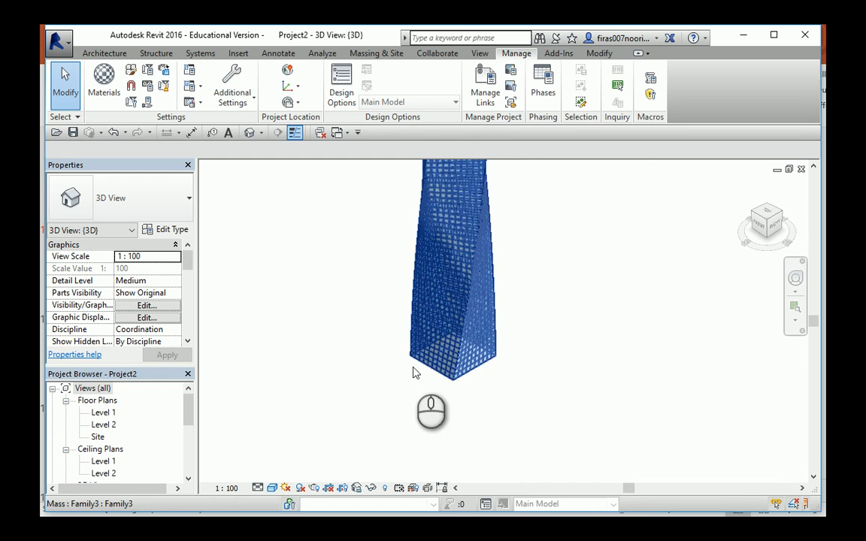
pyautogui.scroll(3, 412, 375)
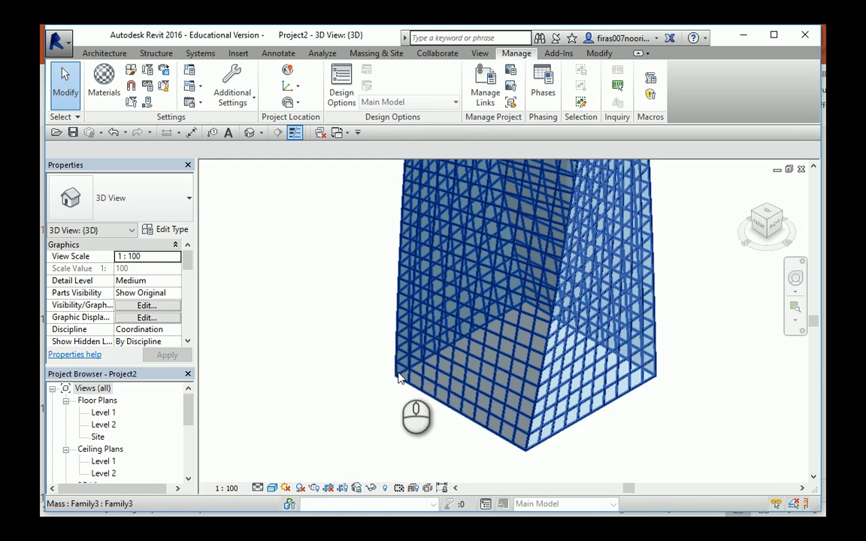
pyautogui.scroll(2, 399, 378)
pyautogui.scroll(1, 399, 380)
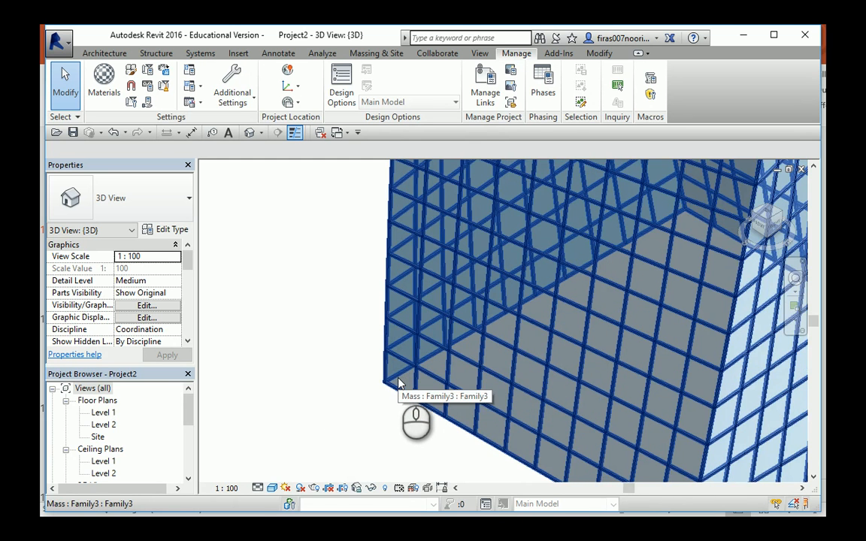
pyautogui.click(376, 52)
pyautogui.click(136, 83)
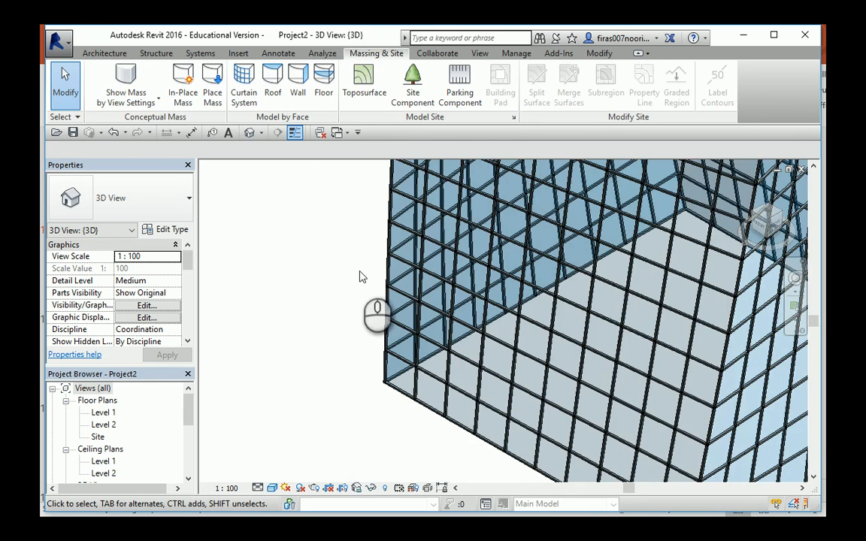
pyautogui.scroll(-5, 361, 278)
pyautogui.keyDown('shift'); pyautogui.moveTo(385, 258); pyautogui.dragTo(358, 224, button='middle'); pyautogui.keyUp('shift')
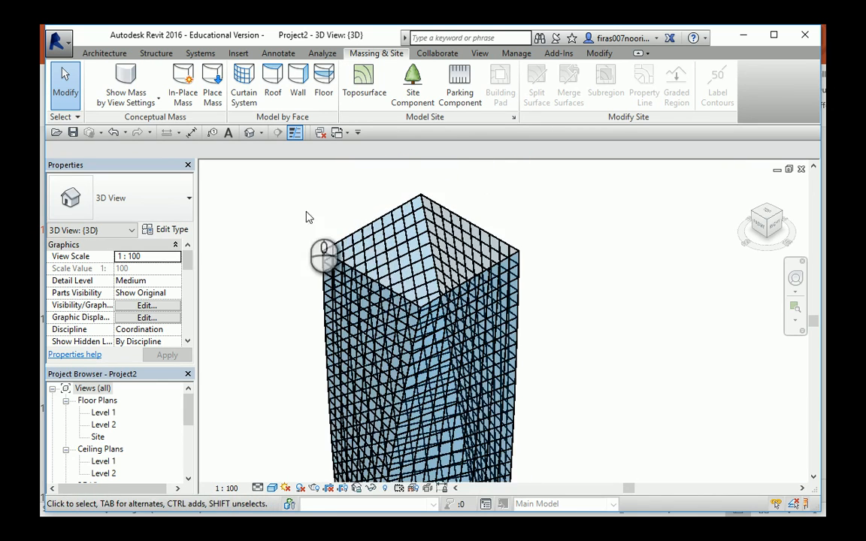
# Switch the mass display back to Show Mass Form and Floors and view the whole tower
pyautogui.click(126, 83)
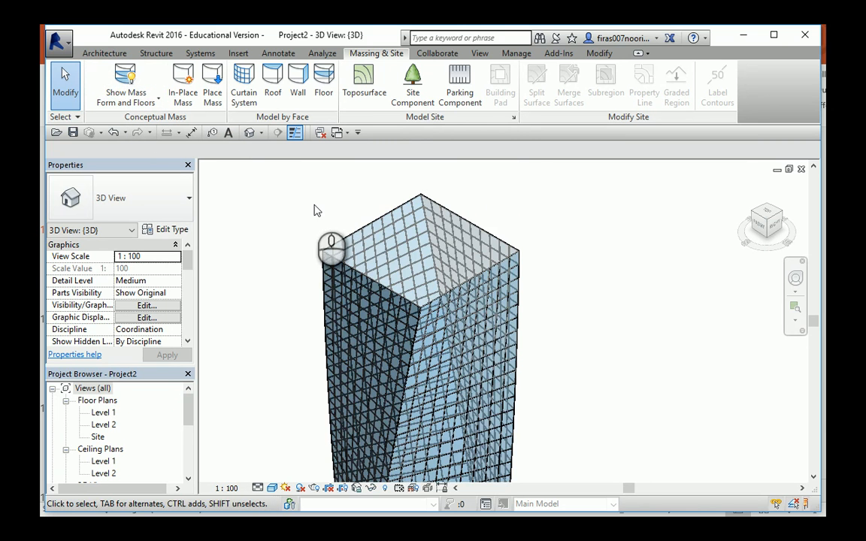
pyautogui.scroll(-5, 315, 226)
pyautogui.scroll(5, 309, 288)
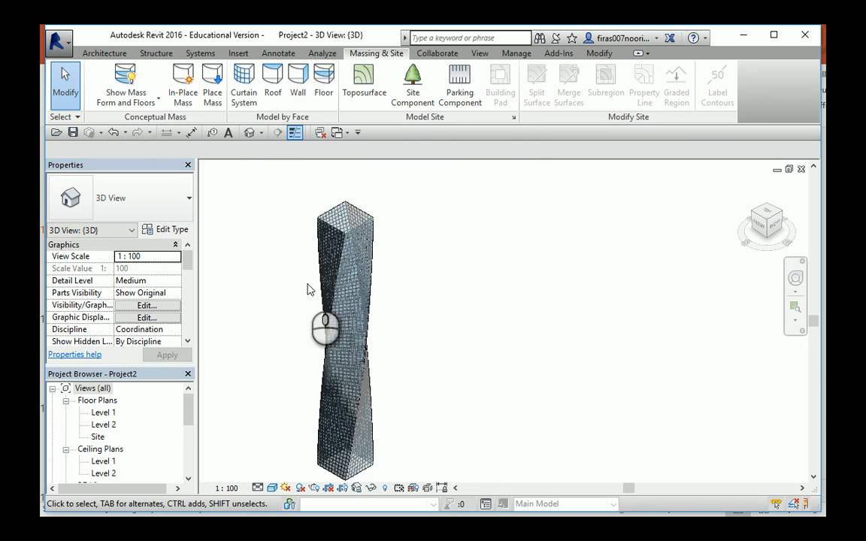
pyautogui.moveTo(309, 288); pyautogui.dragTo(390, 267, button='middle')
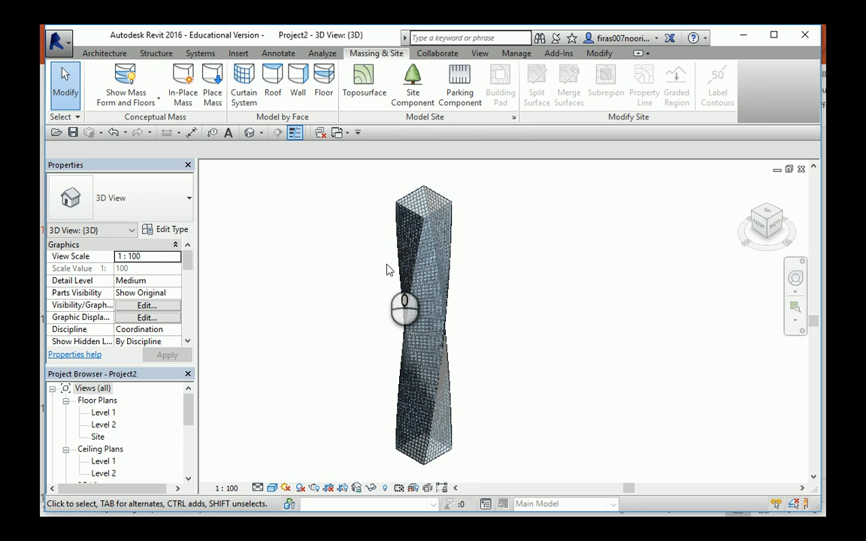
# Open the East elevation and focus on the level lines at the tower's base
pyautogui.click(66, 448)
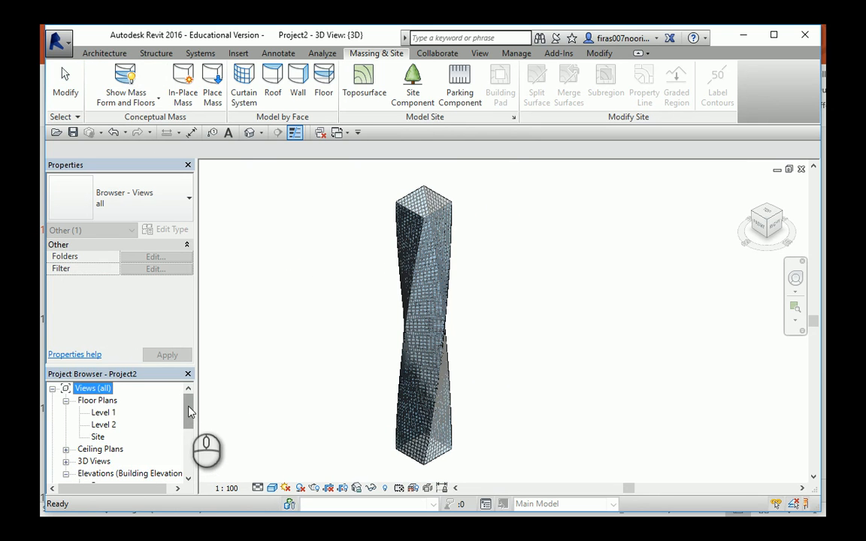
pyautogui.moveTo(188, 405); pyautogui.dragTo(189, 421)
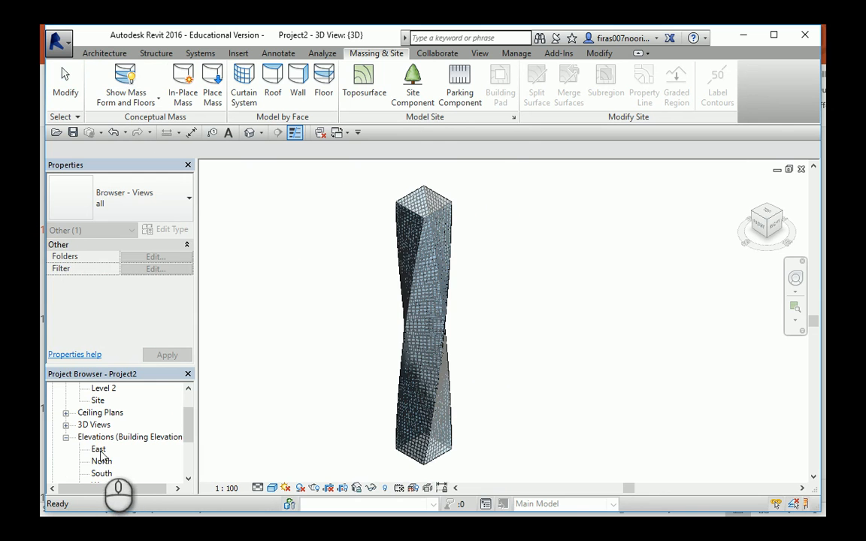
pyautogui.doubleClick(99, 449)
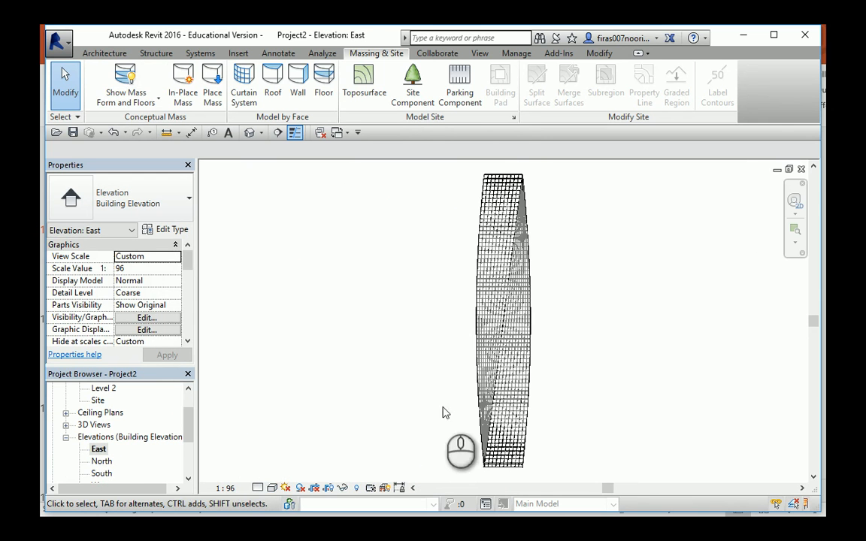
pyautogui.moveTo(444, 412); pyautogui.dragTo(387, 335, button='middle')
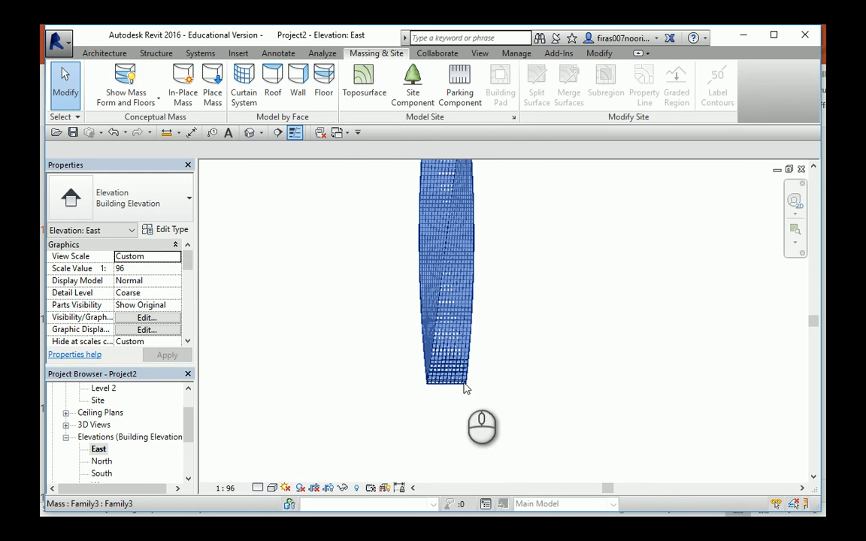
pyautogui.scroll(6, 465, 388)
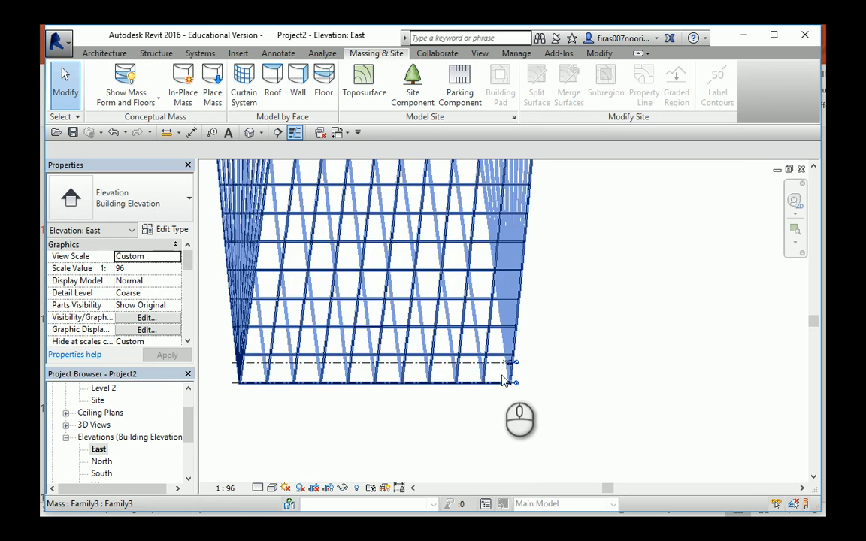
# Extend the right ends of the Level 1 and Level 2 lines well beyond the tower's base
pyautogui.click(519, 355)
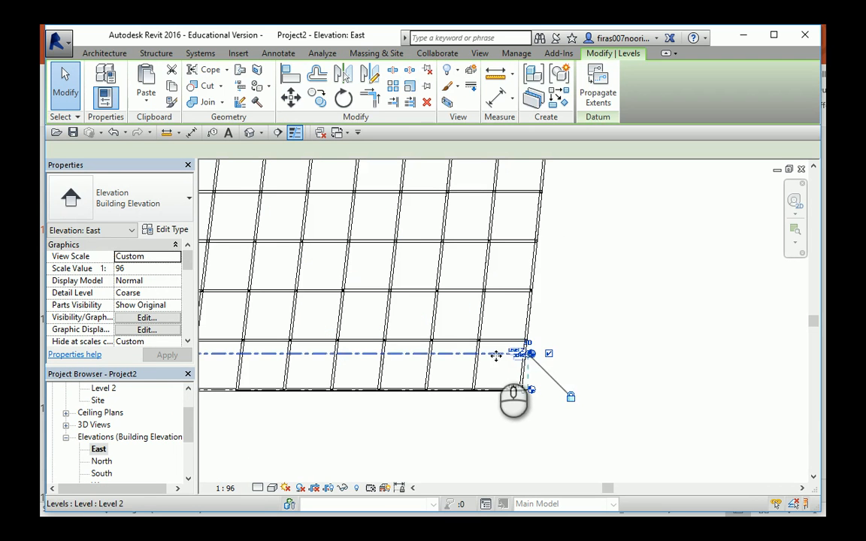
pyautogui.scroll(2, 525, 362)
pyautogui.moveTo(532, 360); pyautogui.dragTo(737, 360)
pyautogui.scroll(-4, 735, 355)
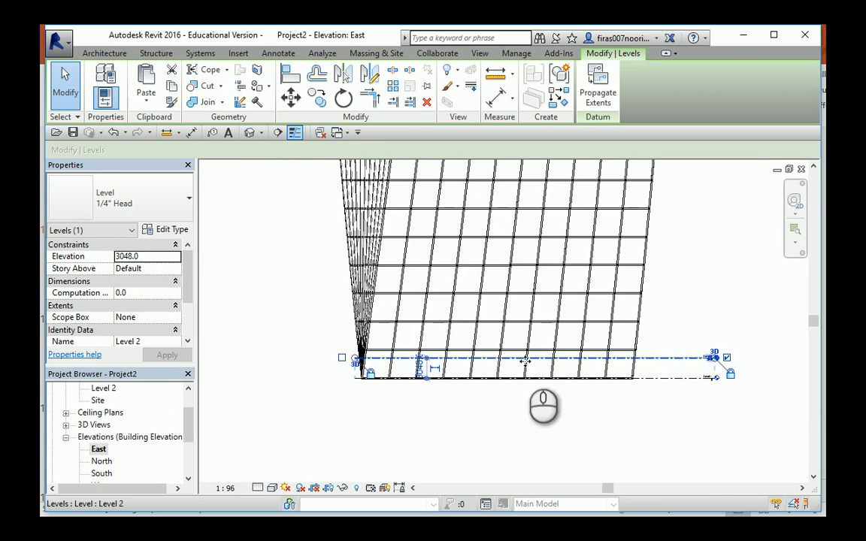
# Extend the left ends of the Level 1 and Level 2 lines beyond the tower's base
pyautogui.click(355, 362)
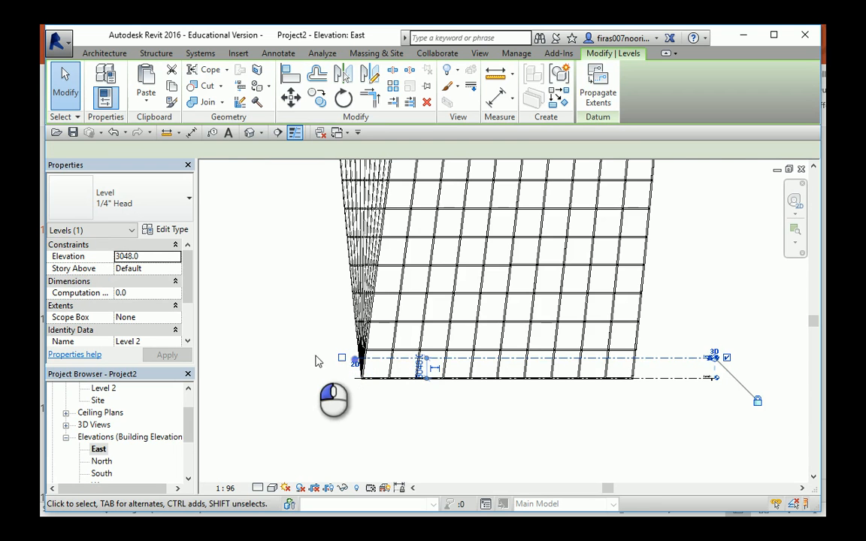
pyautogui.scroll(3, 286, 361)
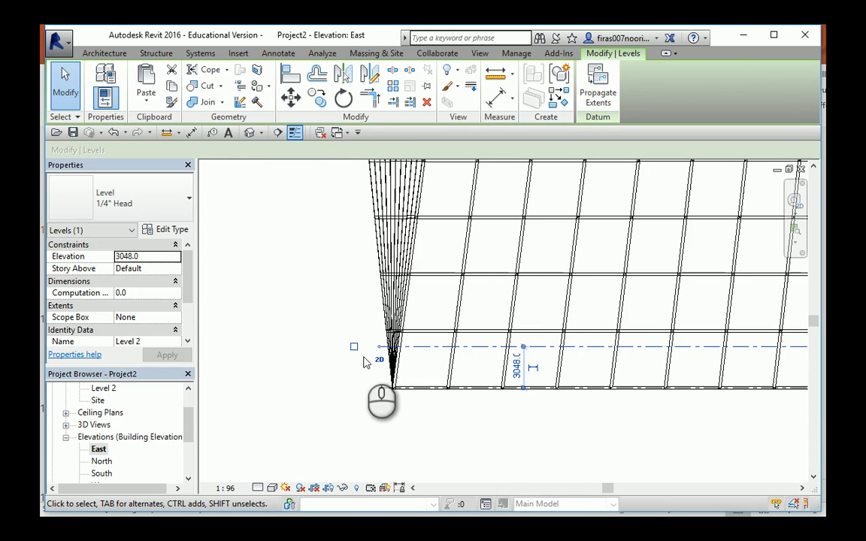
pyautogui.moveTo(381, 349); pyautogui.dragTo(234, 340)
pyautogui.scroll(-2, 296, 343)
pyautogui.moveTo(451, 360); pyautogui.dragTo(330, 361, button='middle')
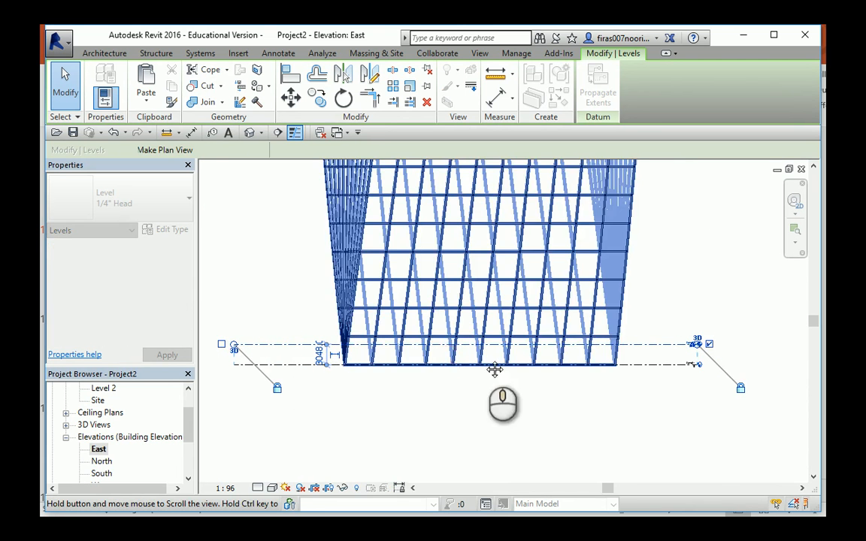
pyautogui.scroll(3, 574, 358)
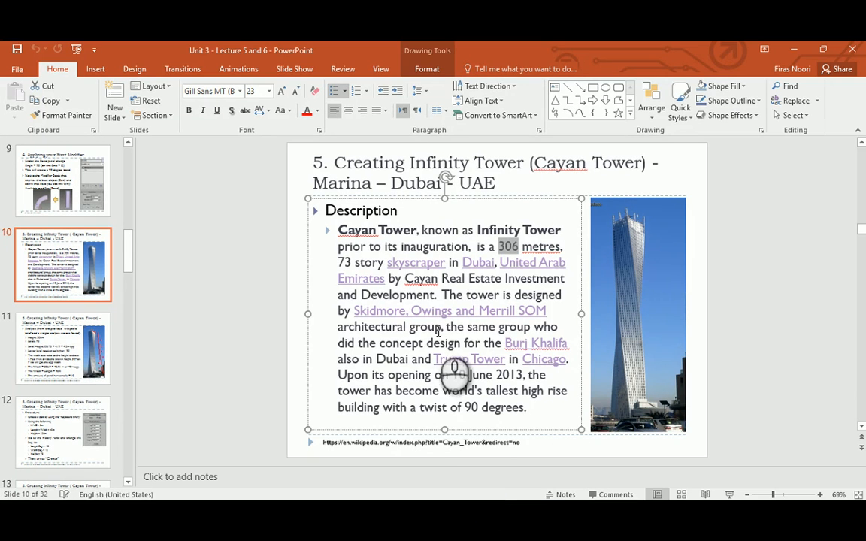
# Switch to the PowerPoint lecture and look up the tower's level height and number of levels on the analysis slides
pyautogui.click(65, 343)
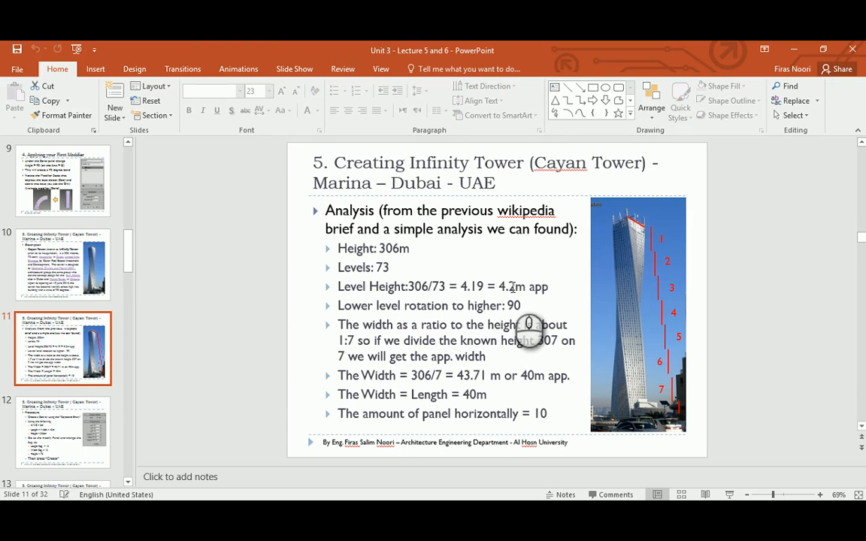
pyautogui.moveTo(499, 286); pyautogui.dragTo(519, 288)
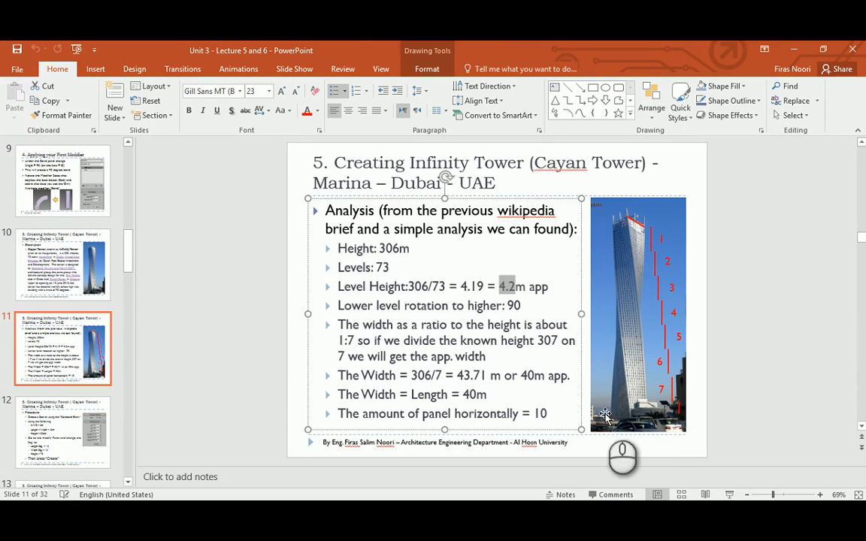
pyautogui.click(100, 402)
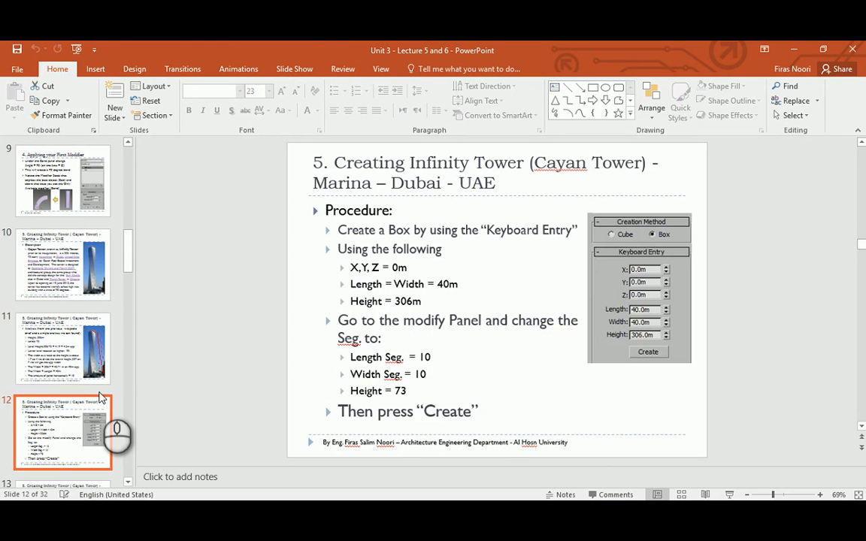
pyautogui.scroll(-3, 102, 394)
pyautogui.click(90, 391)
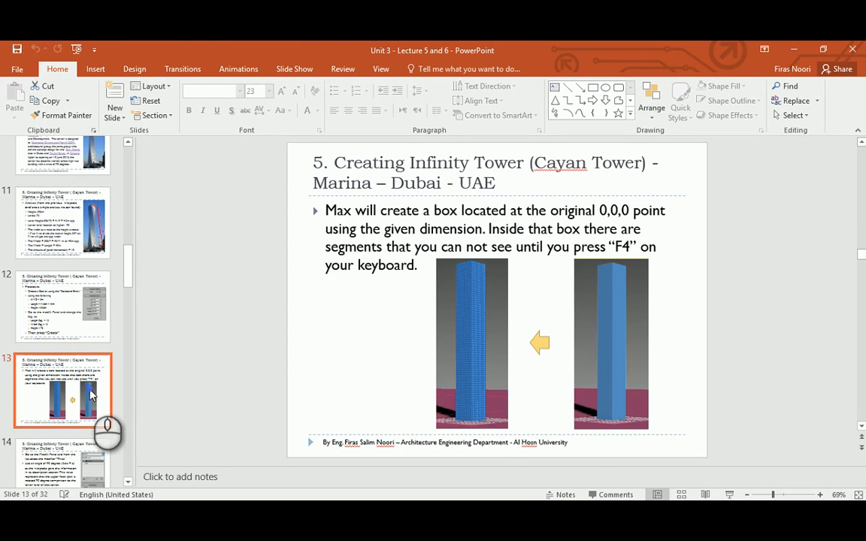
pyautogui.click(82, 335)
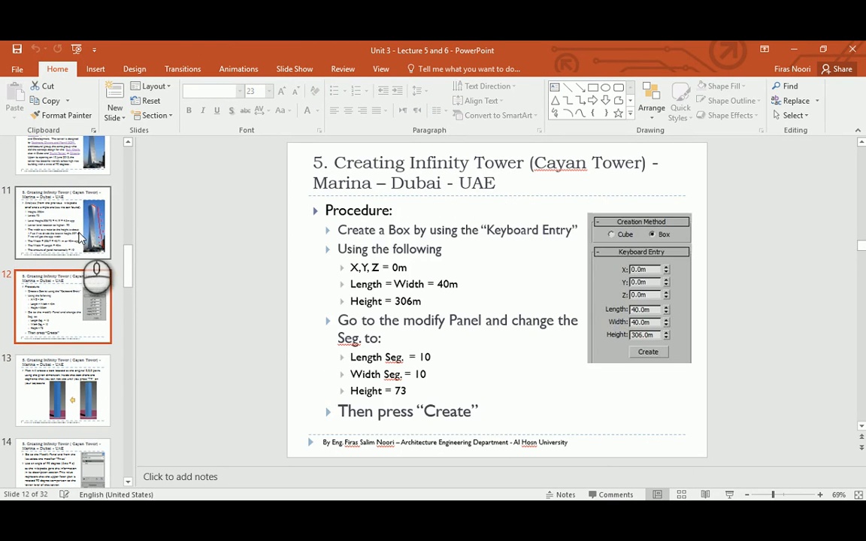
pyautogui.click(60, 165)
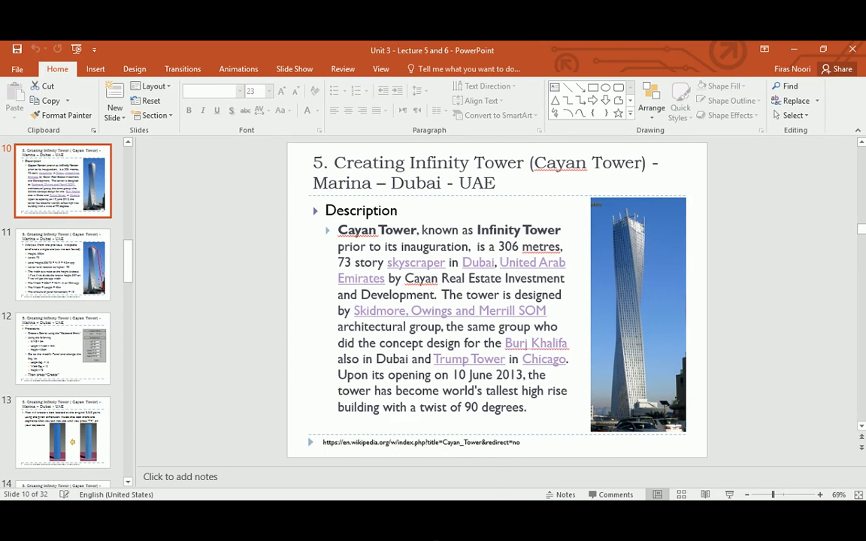
# Switch back to Revit and set Level 2's elevation to 4200
pyautogui.moveTo(343, 531)
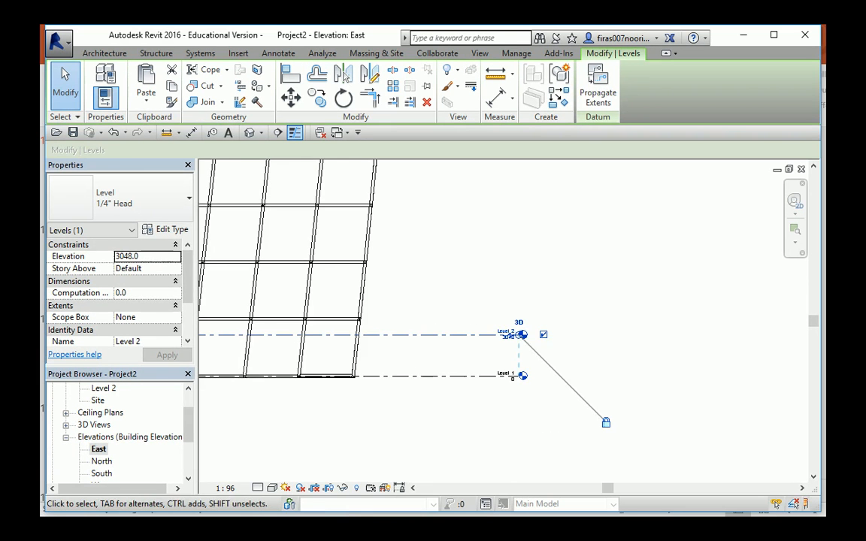
pyautogui.scroll(4, 449, 335)
pyautogui.scroll(2, 519, 346)
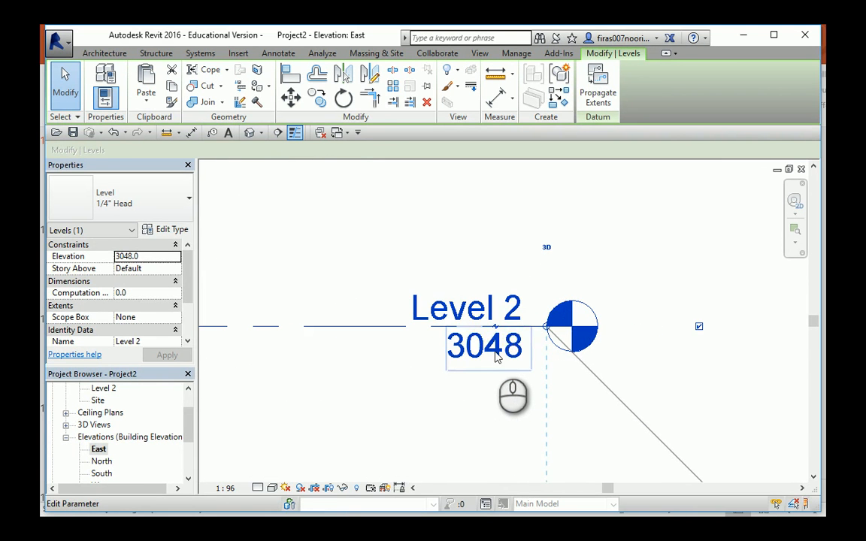
pyautogui.click(494, 356)
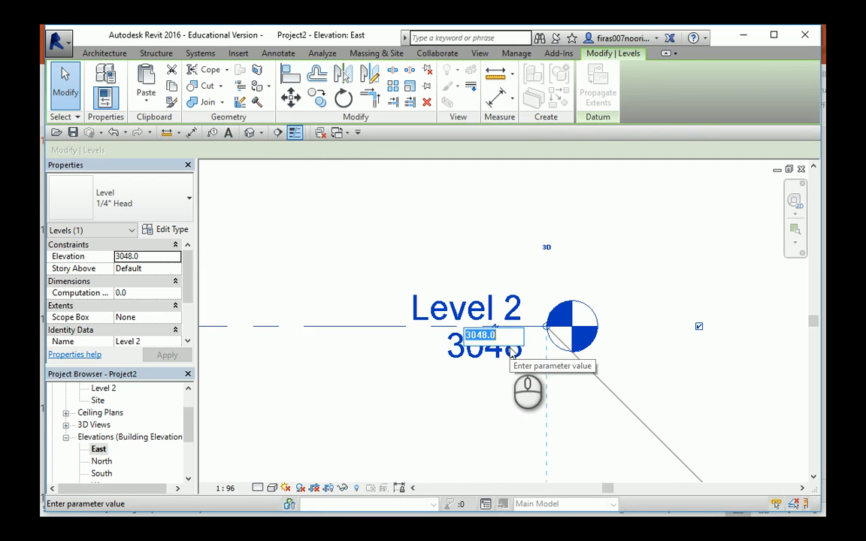
pyautogui.press('Return')
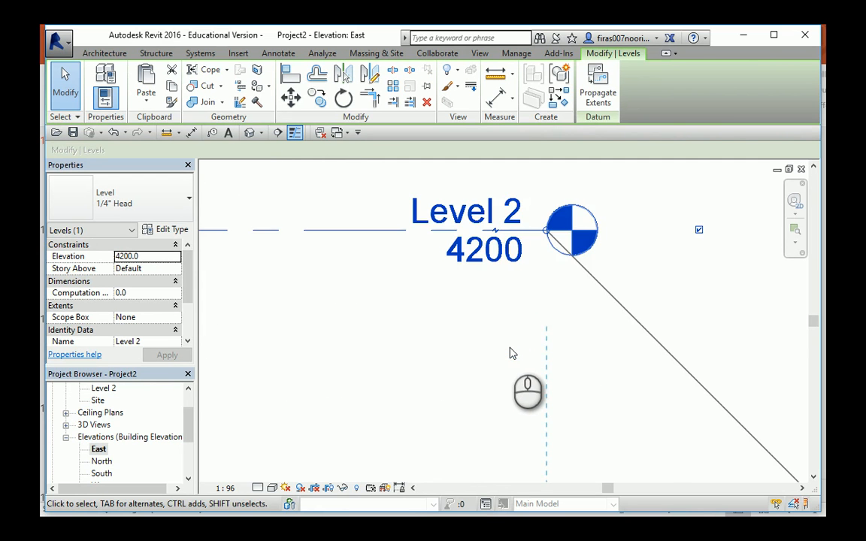
pyautogui.scroll(-6, 510, 354)
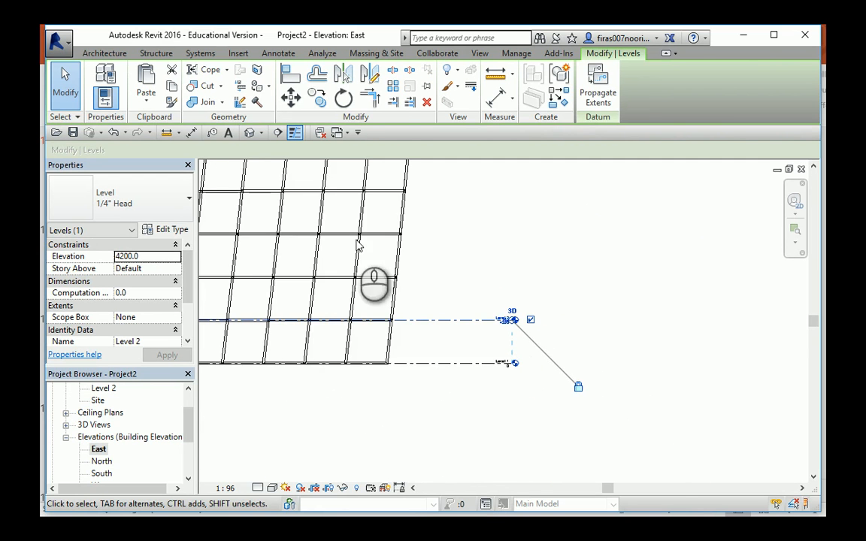
# Array Level 2 upward at the Level 1 to Level 2 spacing, grouped and associated, with a count of 73
pyautogui.click(358, 245)
pyautogui.click(390, 85)
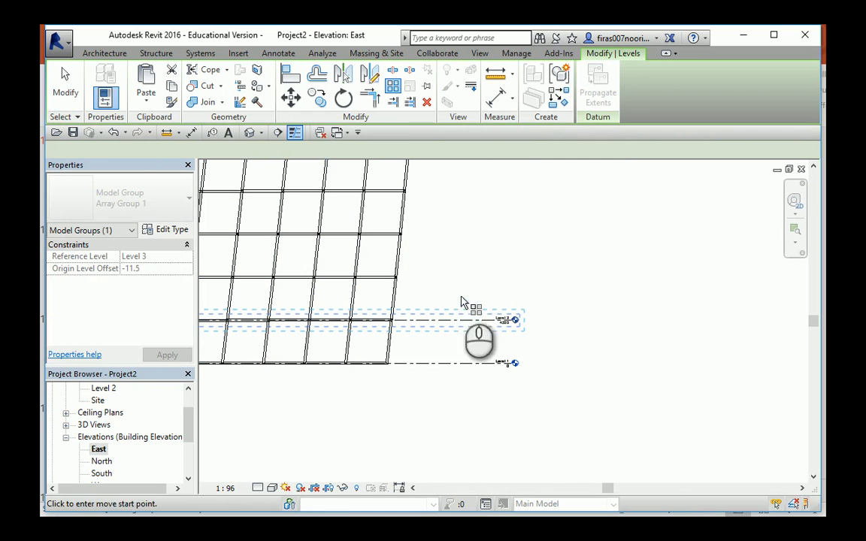
pyautogui.click(451, 365)
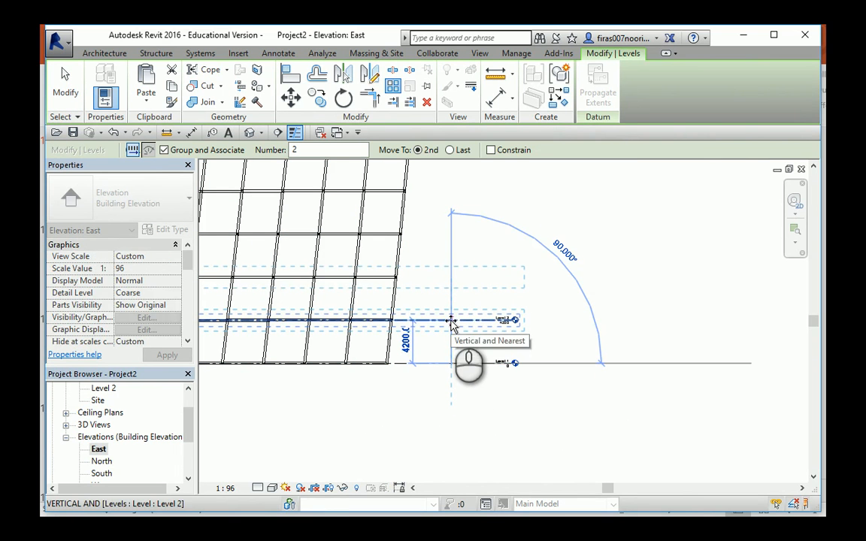
pyautogui.click(451, 322)
pyautogui.scroll(-3, 465, 305)
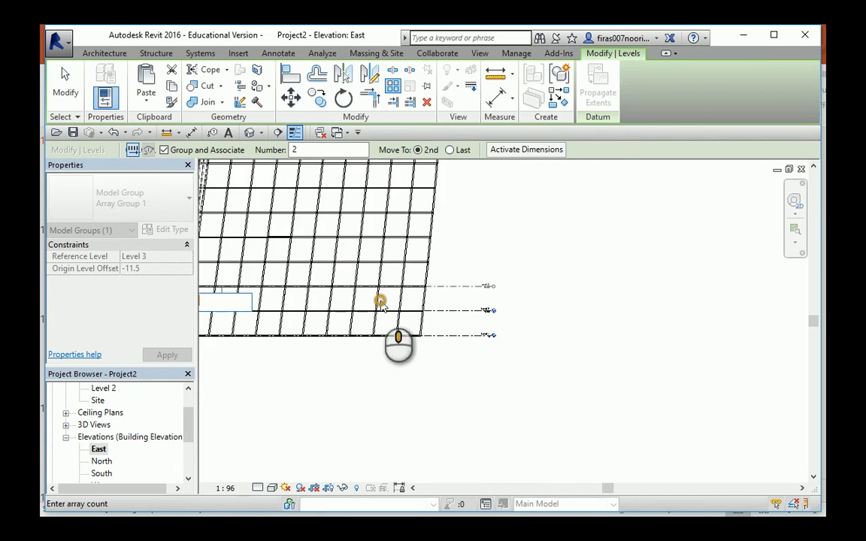
pyautogui.moveTo(380, 301); pyautogui.dragTo(595, 305, button='middle')
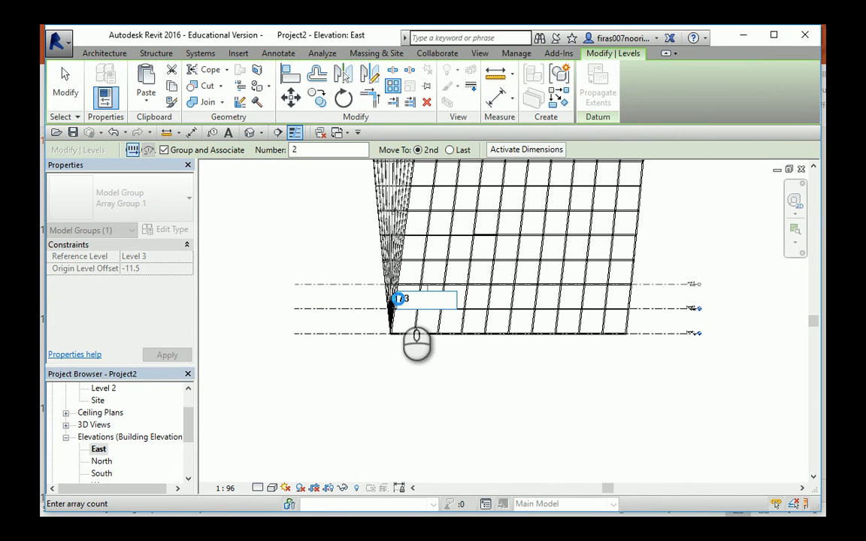
pyautogui.press('Return')
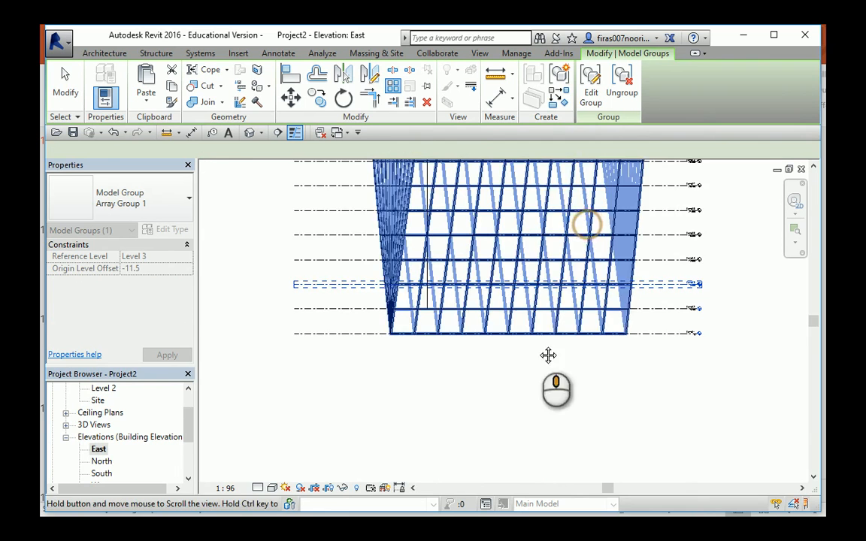
# Inspect the arrayed levels against the panel rows from the tower's base up to its top
pyautogui.moveTo(548, 355); pyautogui.dragTo(535, 392, button='middle')
pyautogui.scroll(-3, 535, 237)
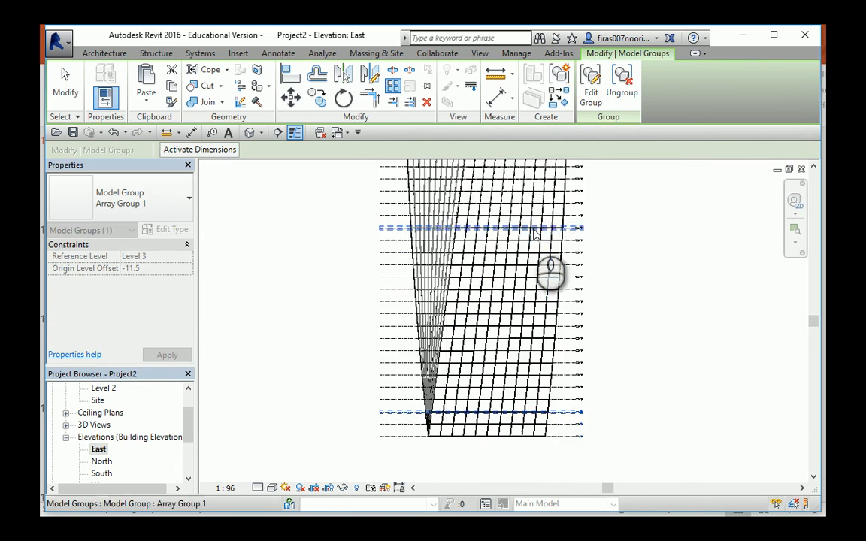
pyautogui.moveTo(534, 230); pyautogui.dragTo(517, 395, button='middle')
pyautogui.scroll(2, 551, 227)
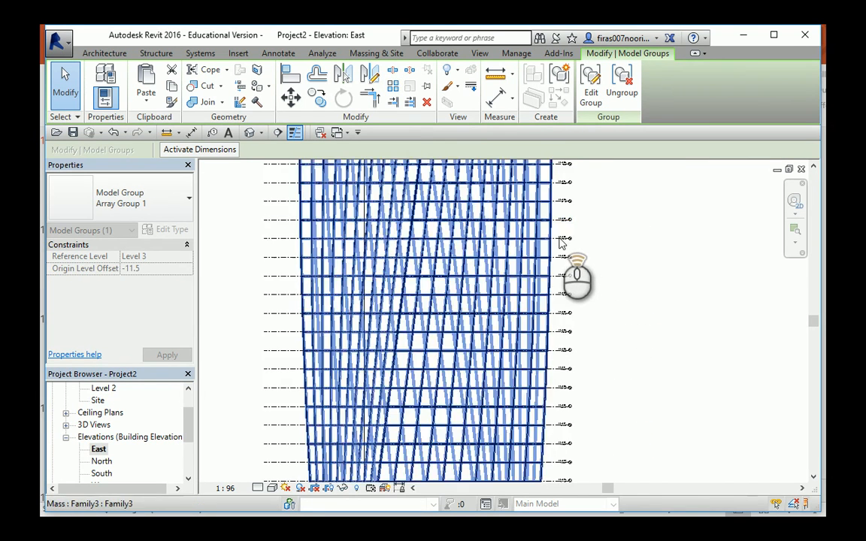
pyautogui.scroll(4, 564, 240)
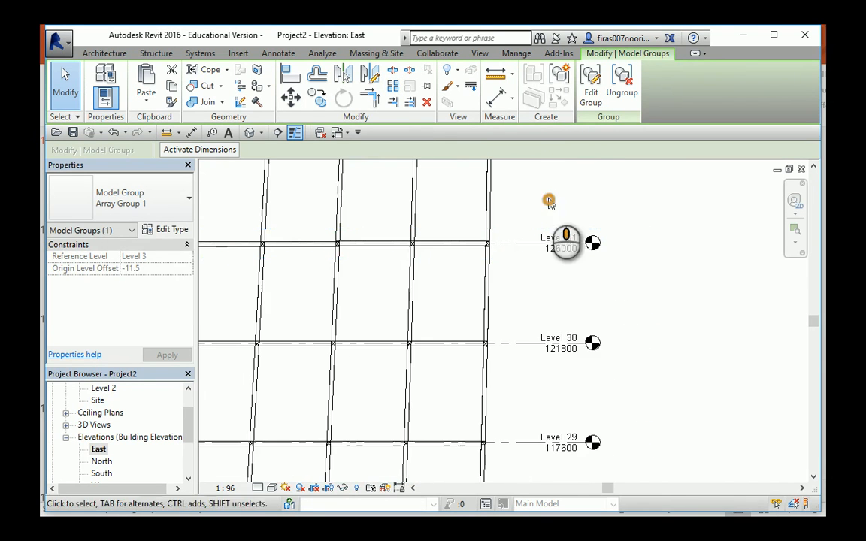
pyautogui.moveTo(561, 237); pyautogui.dragTo(578, 415, button='middle')
pyautogui.scroll(-3, 524, 312)
pyautogui.scroll(-1, 525, 313)
pyautogui.moveTo(429, 186); pyautogui.dragTo(539, 416, button='middle')
pyautogui.moveTo(354, 211)
pyautogui.mouseDown(button='middle')
pyautogui.moveTo(441, 352)
pyautogui.moveTo(395, 406)
pyautogui.mouseUp(button='middle')
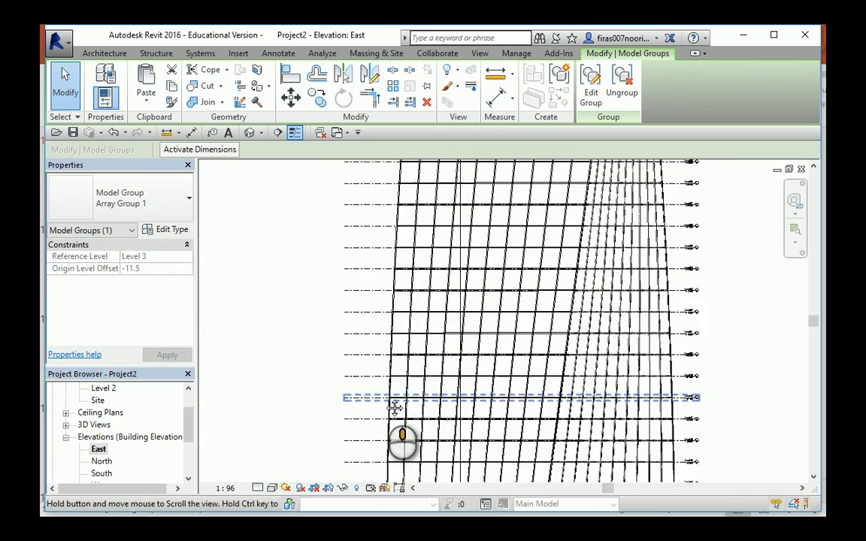
pyautogui.moveTo(386, 200)
pyautogui.mouseDown(button='middle')
pyautogui.moveTo(394, 227)
pyautogui.moveTo(376, 418)
pyautogui.mouseUp(button='middle')
pyautogui.moveTo(358, 275); pyautogui.dragTo(377, 426, button='middle')
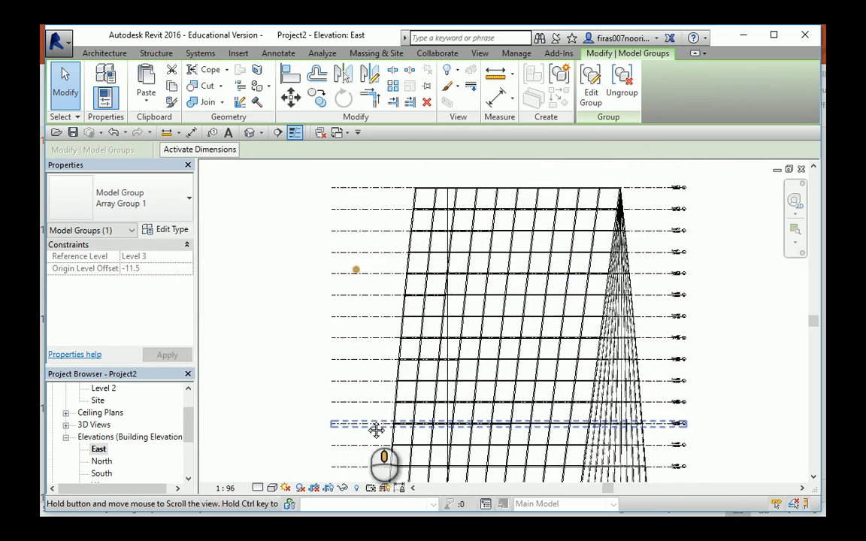
# Check how the highest level aligns with the tower's top edge and examine its level heads
pyautogui.scroll(4, 406, 197)
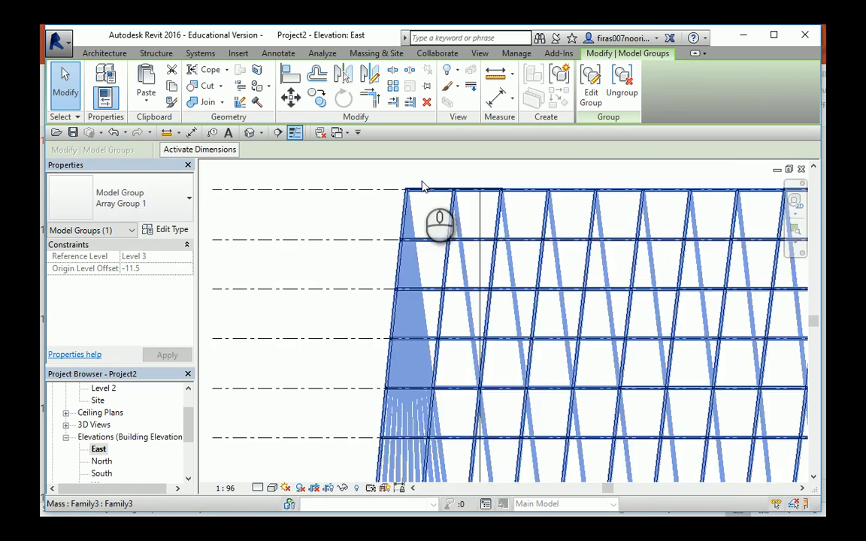
pyautogui.scroll(3, 423, 186)
pyautogui.scroll(-5, 338, 192)
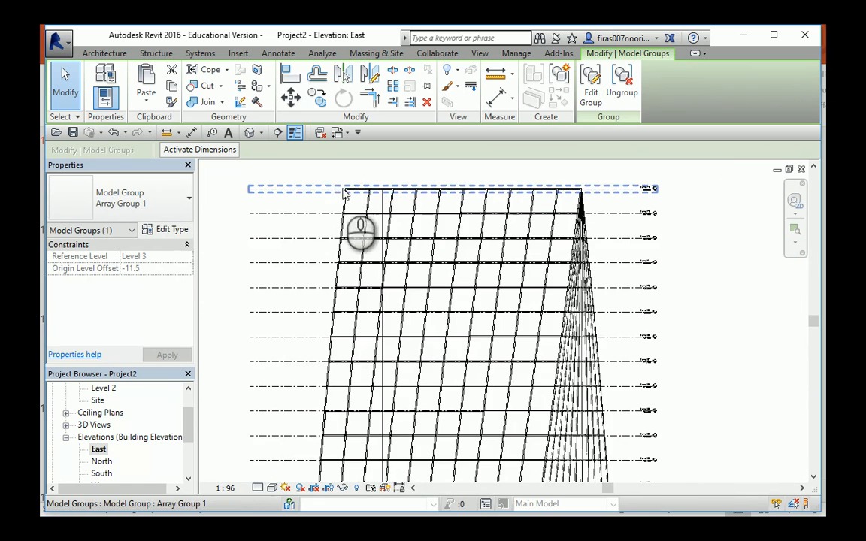
pyautogui.scroll(4, 652, 194)
pyautogui.scroll(1, 651, 193)
pyautogui.scroll(-6, 601, 214)
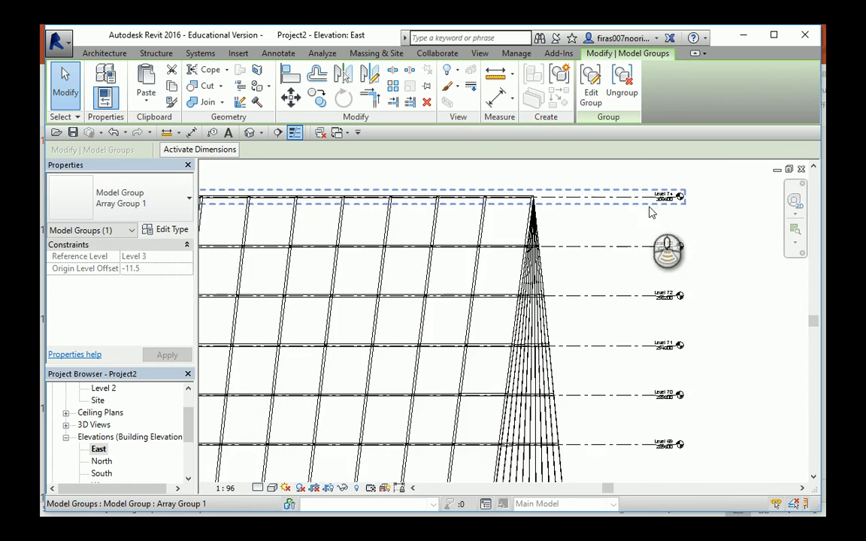
pyautogui.scroll(-2, 599, 215)
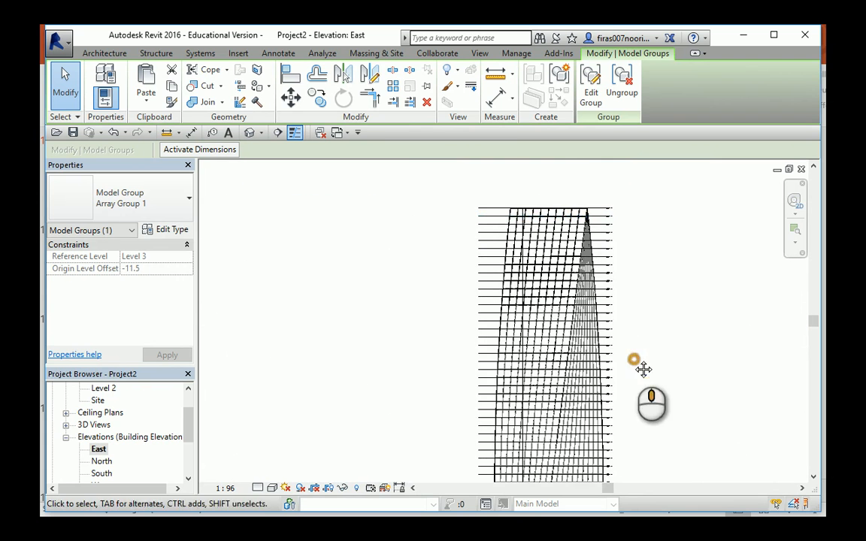
pyautogui.moveTo(638, 363); pyautogui.dragTo(606, 296, button='middle')
# Review the project's floor plan list and the full level array in elevation, and open the default 3D view
pyautogui.moveTo(185, 418); pyautogui.dragTo(191, 404)
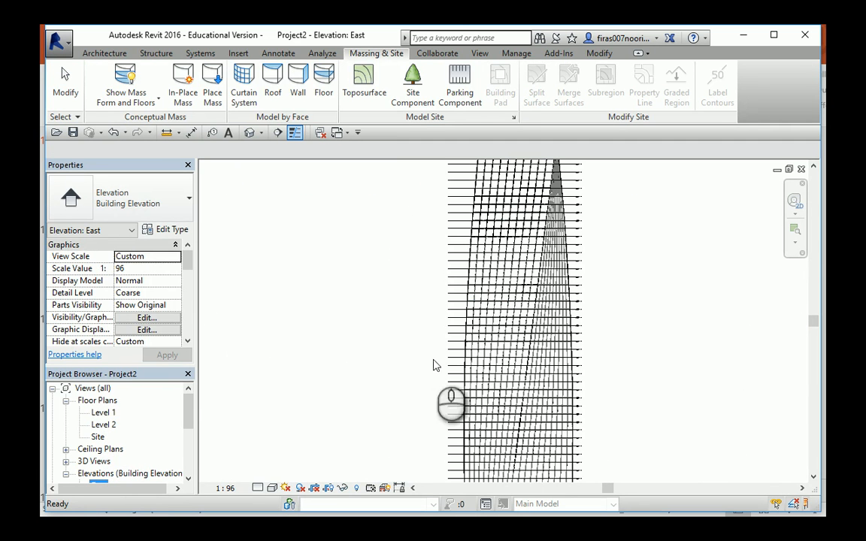
pyautogui.click(451, 316)
pyautogui.scroll(-3, 410, 297)
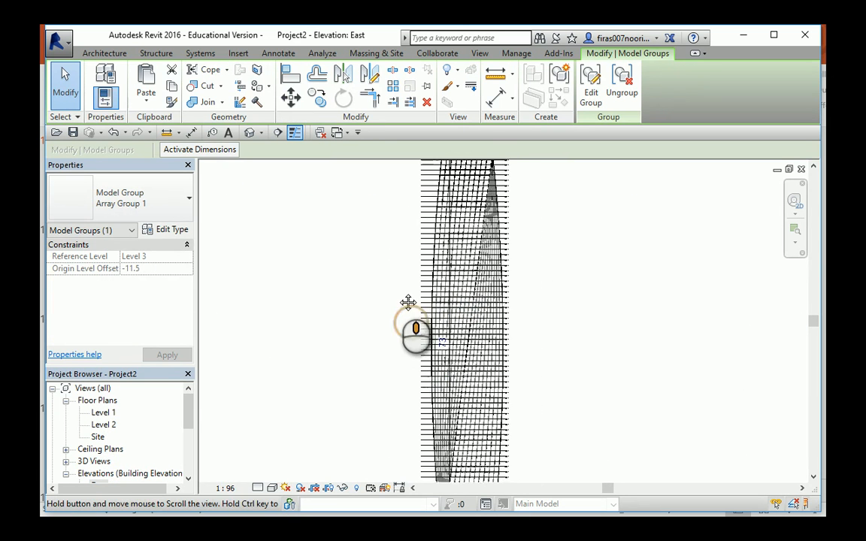
pyautogui.scroll(-3, 399, 294)
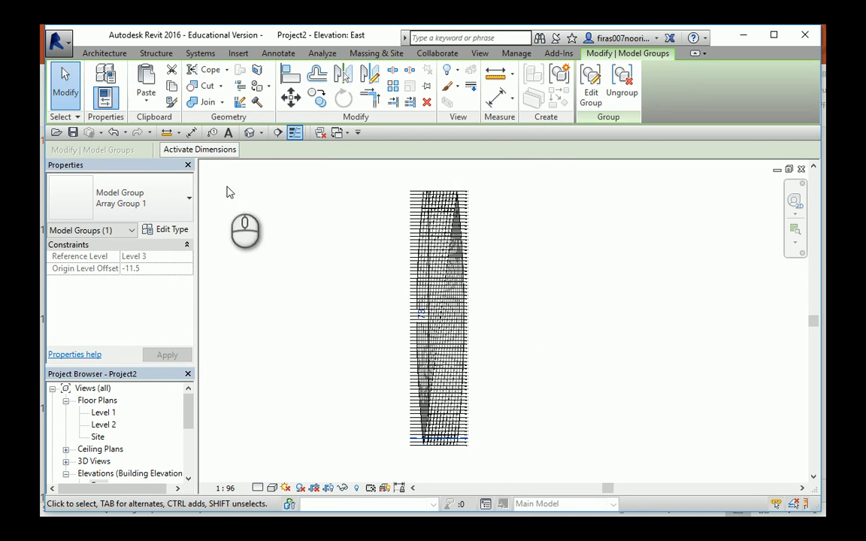
pyautogui.click(250, 134)
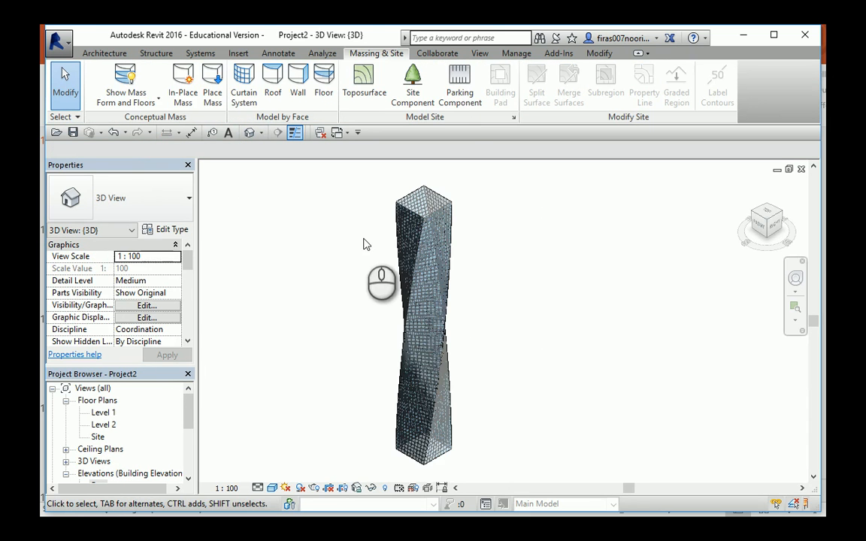
# Create mass floors on the tower mass at every level from Level 1 to Level 74
pyautogui.scroll(2, 385, 214)
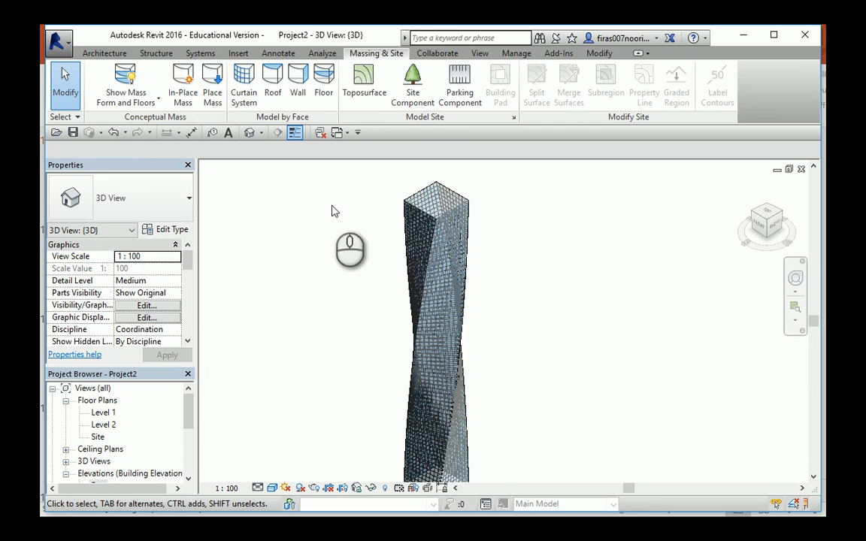
pyautogui.click(109, 57)
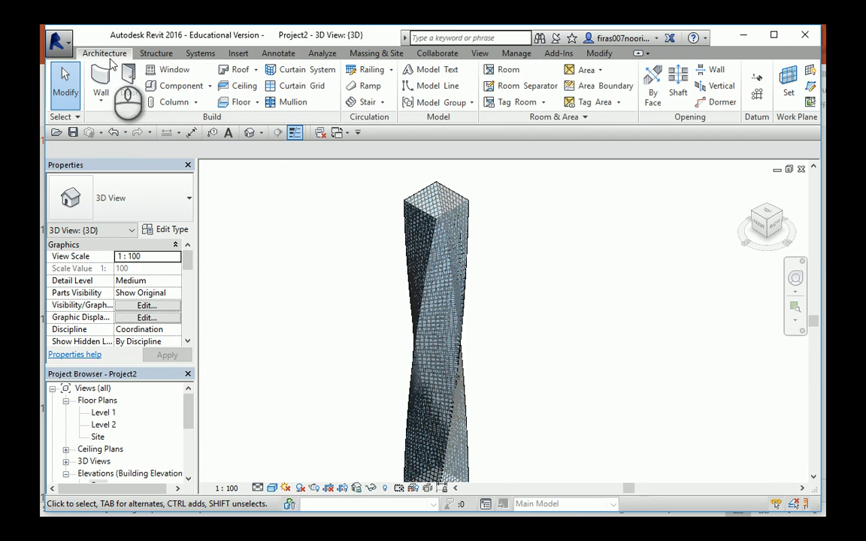
pyautogui.click(425, 200)
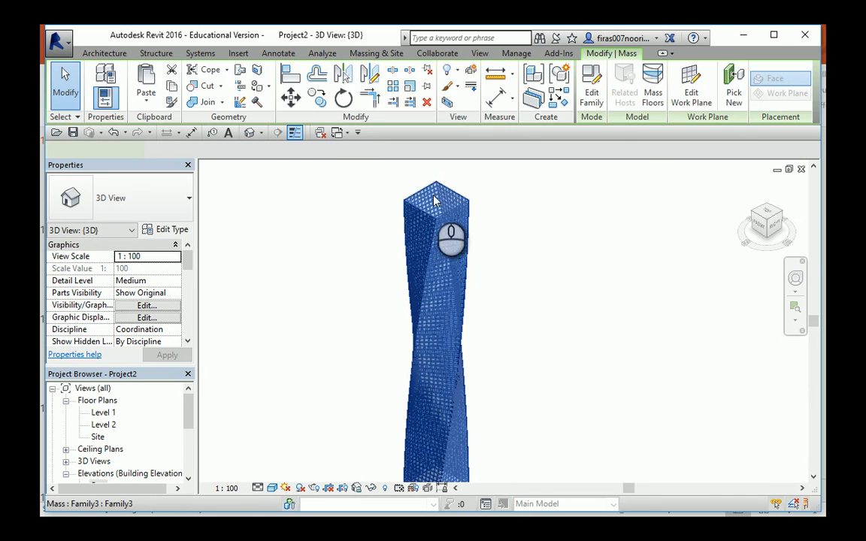
pyautogui.click(654, 82)
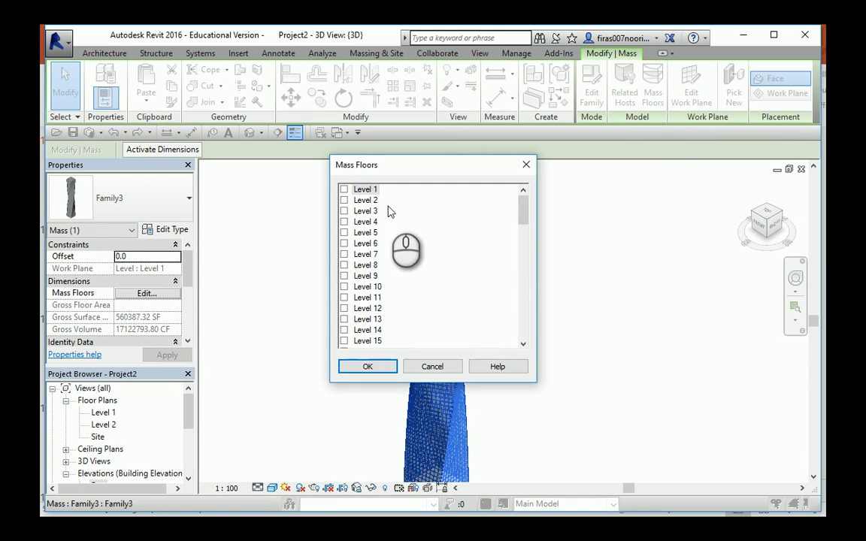
pyautogui.moveTo(522, 204); pyautogui.dragTo(510, 335)
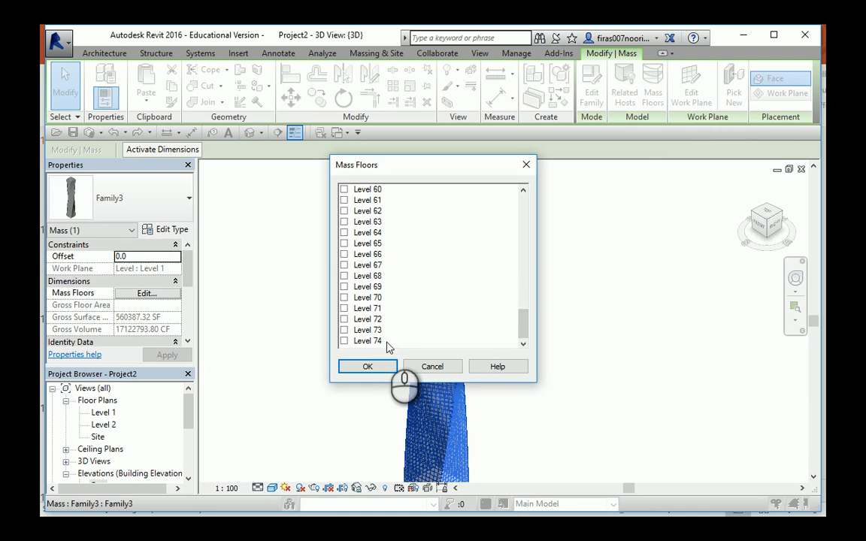
pyautogui.keyDown('shift'); pyautogui.click(367, 340); pyautogui.keyUp('shift')
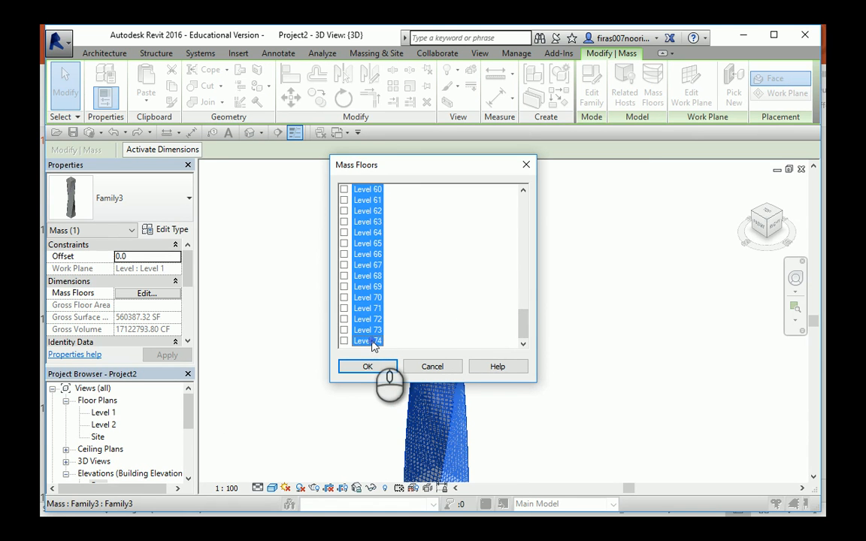
pyautogui.click(345, 342)
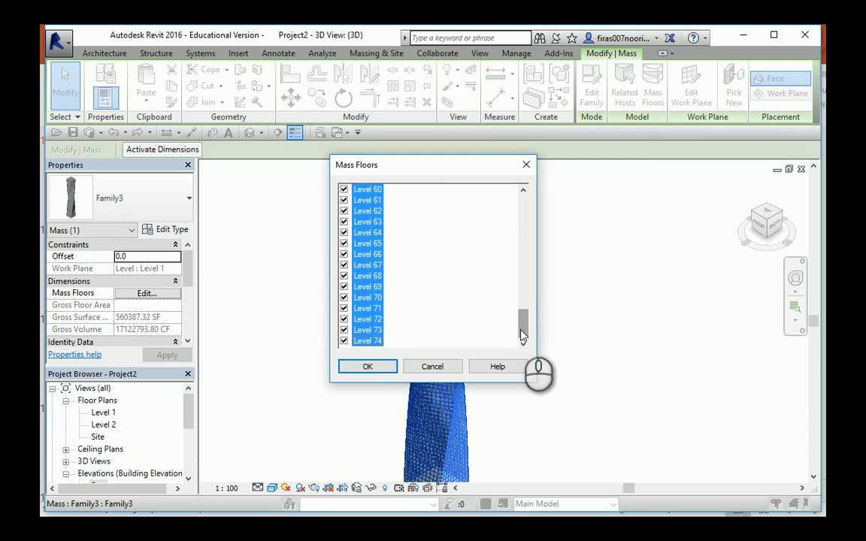
pyautogui.moveTo(522, 336); pyautogui.dragTo(536, 192)
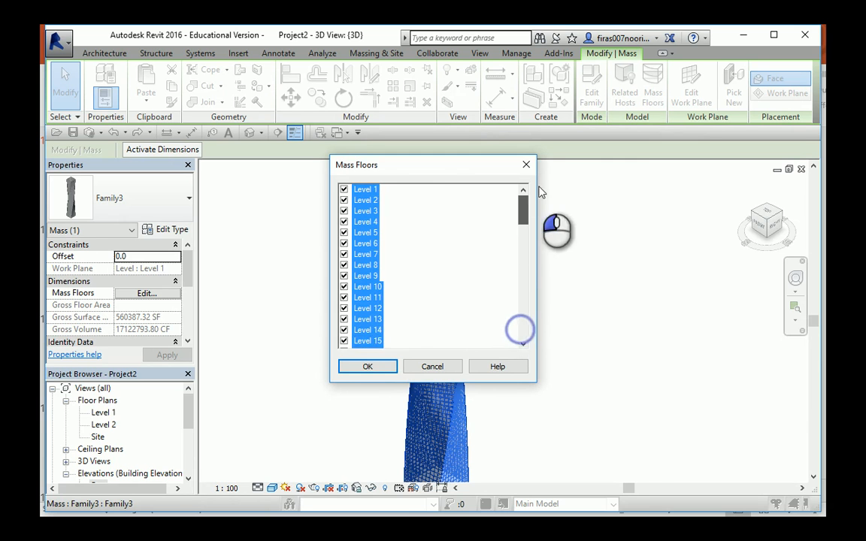
pyautogui.click(366, 367)
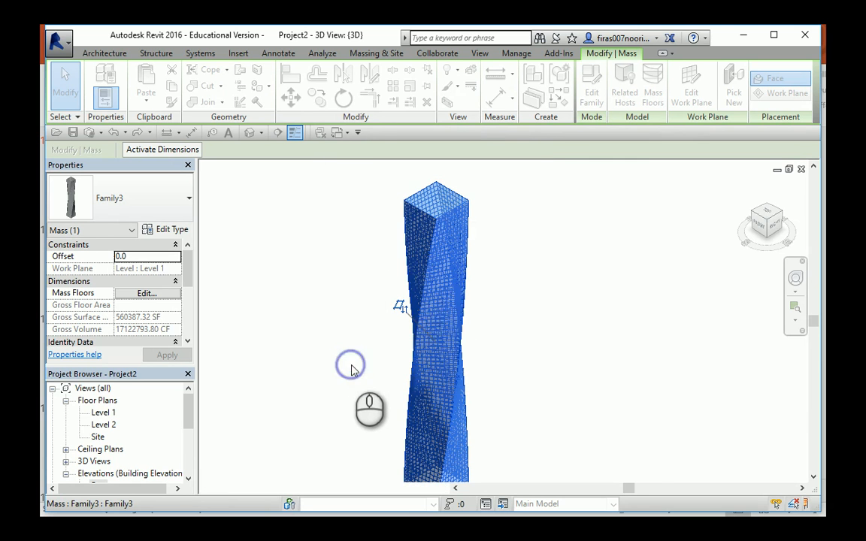
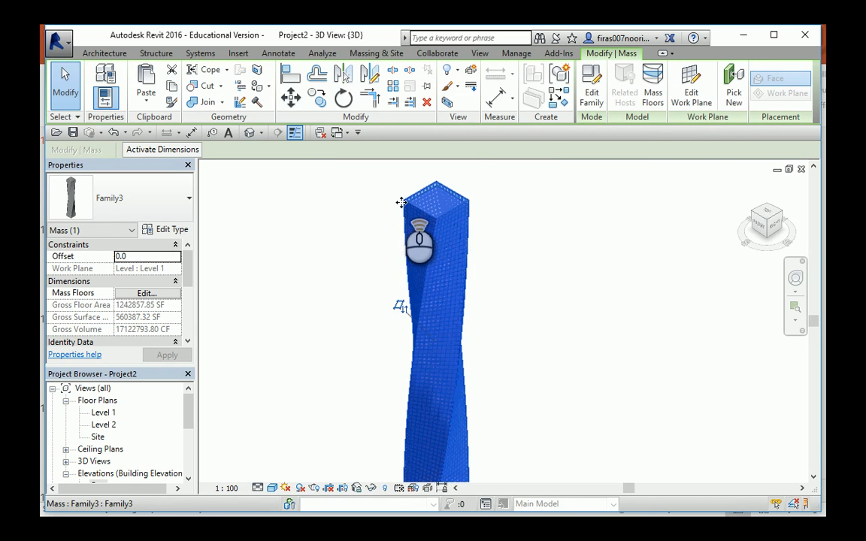
# Start Floor by Face and duplicate the Generic - 12" floor type under the name 150mm
pyautogui.scroll(6, 402, 202)
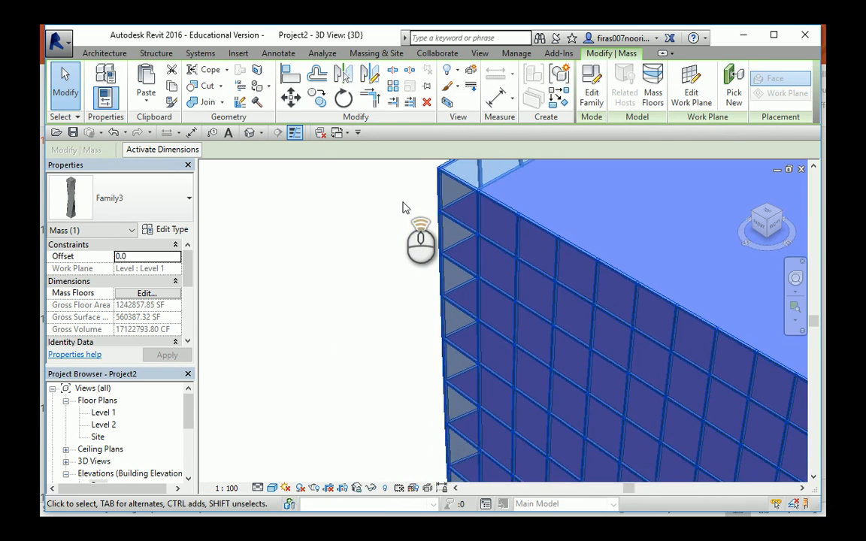
pyautogui.scroll(2, 402, 208)
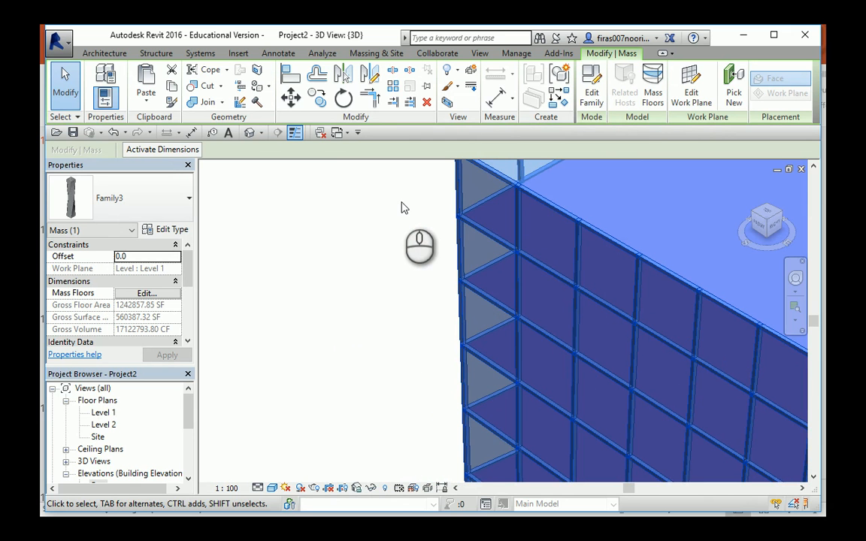
pyautogui.scroll(-5, 373, 285)
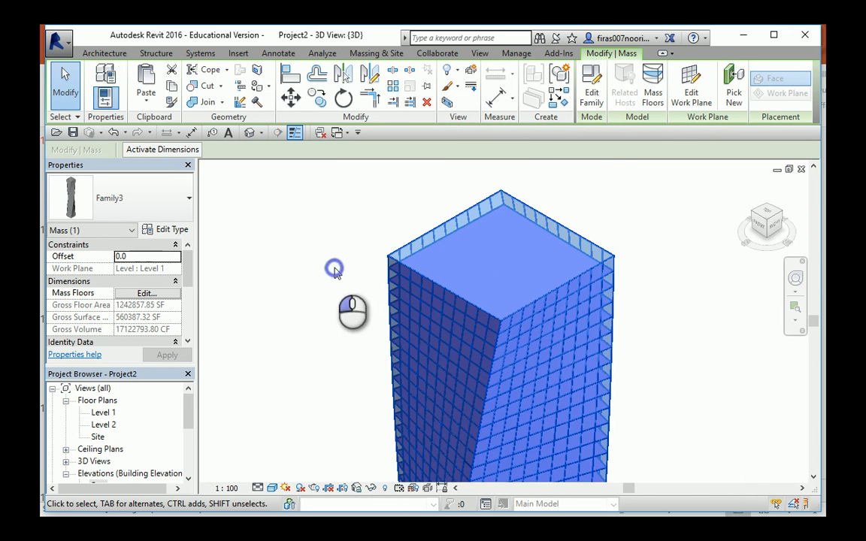
pyautogui.click(335, 272)
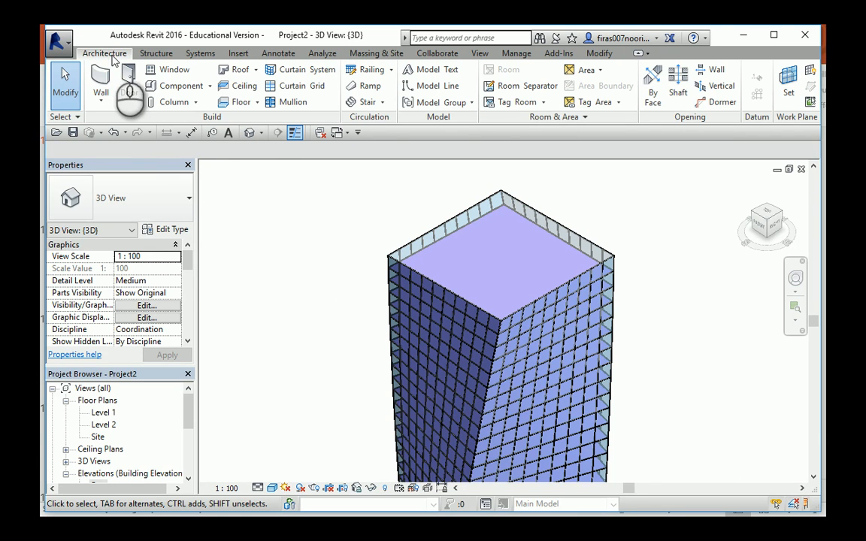
pyautogui.click(257, 104)
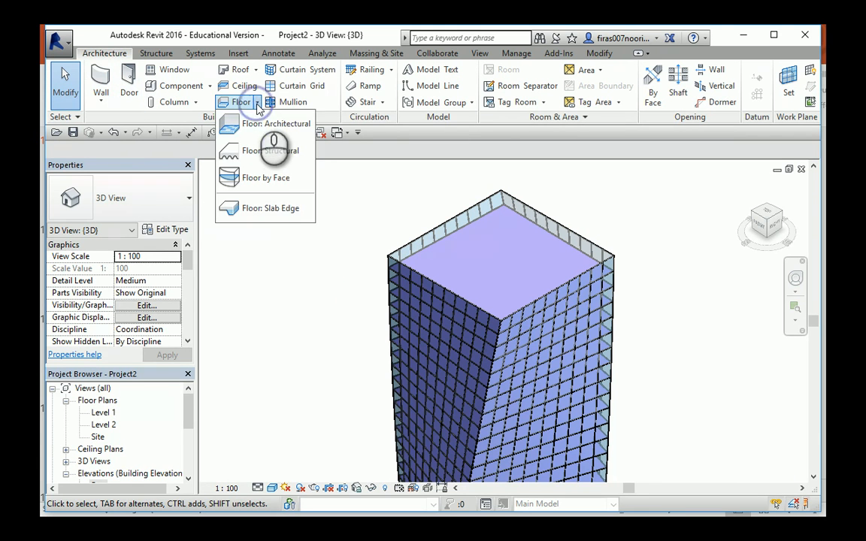
pyautogui.click(255, 180)
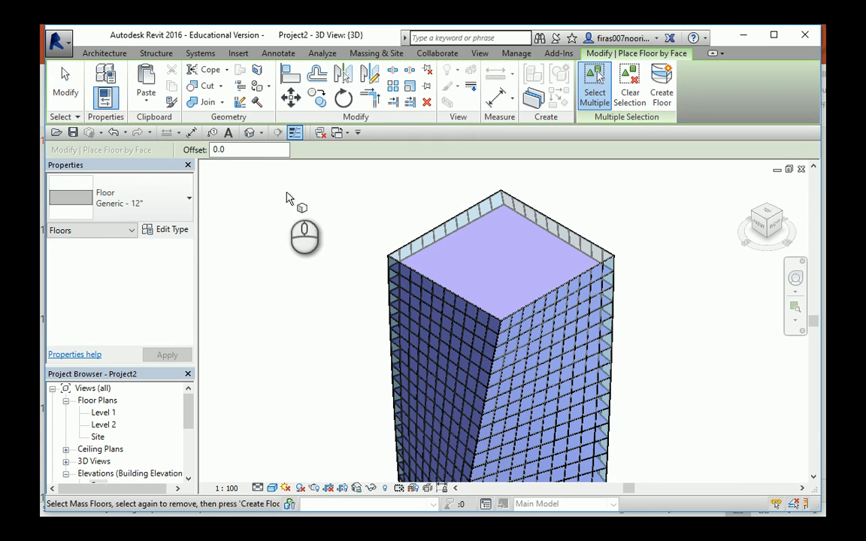
pyautogui.click(176, 207)
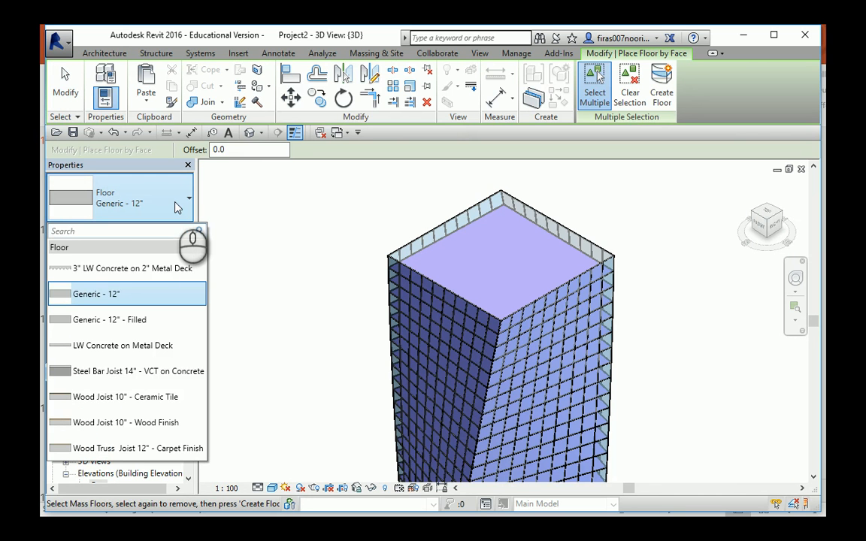
pyautogui.click(277, 44)
pyautogui.click(172, 230)
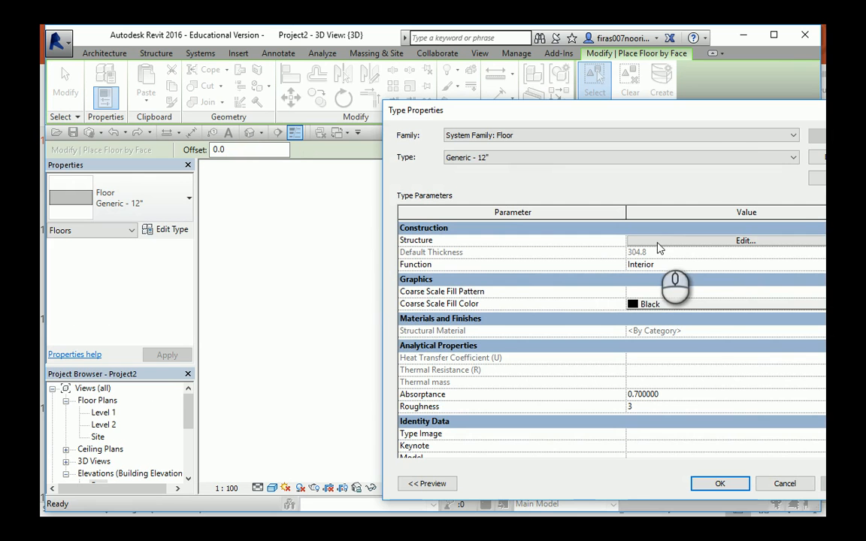
pyautogui.moveTo(682, 112); pyautogui.dragTo(510, 96)
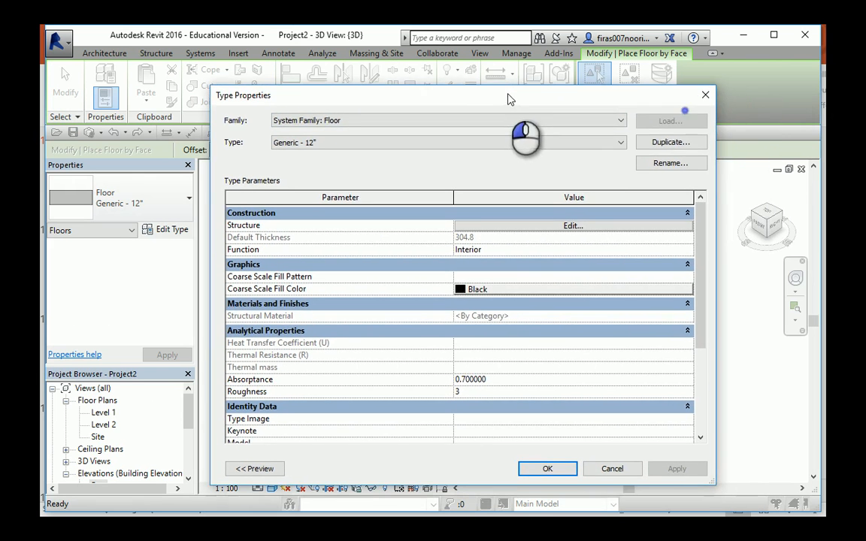
pyautogui.click(668, 141)
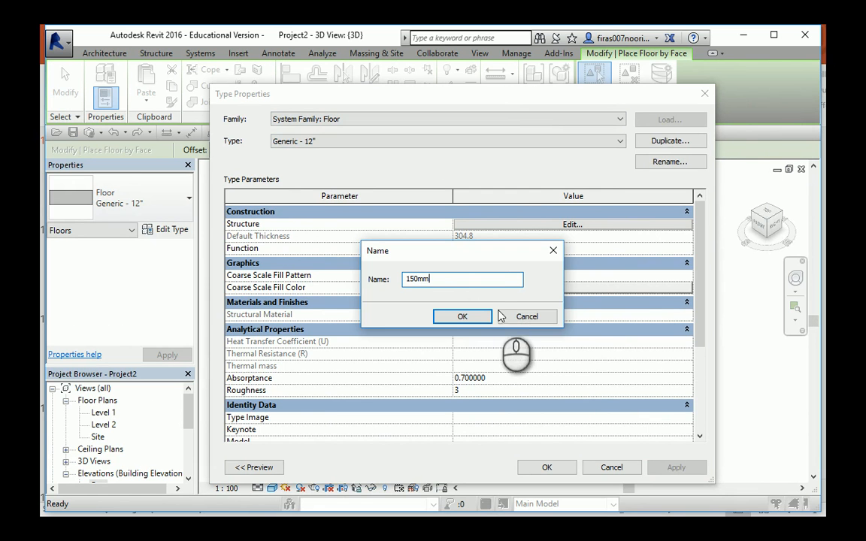
pyautogui.click(472, 316)
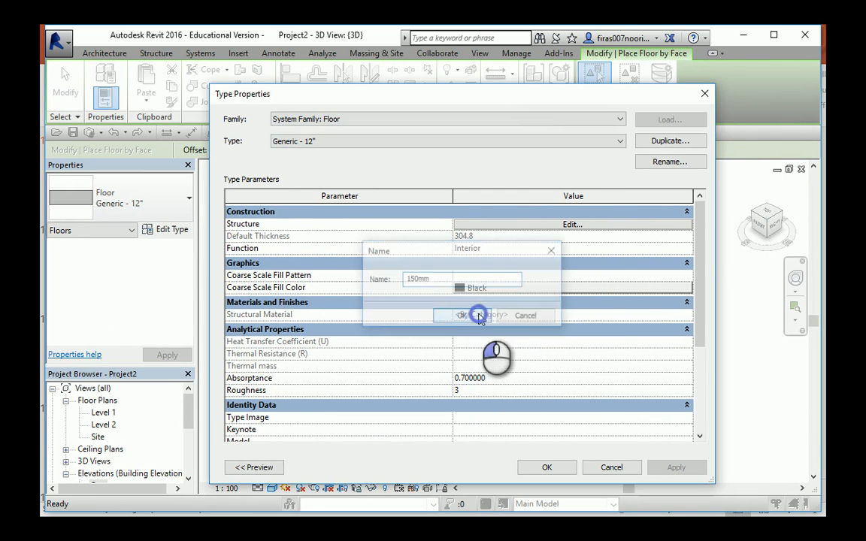
# Set the structure layer of the 150mm floor type to a thickness of 150
pyautogui.click(494, 225)
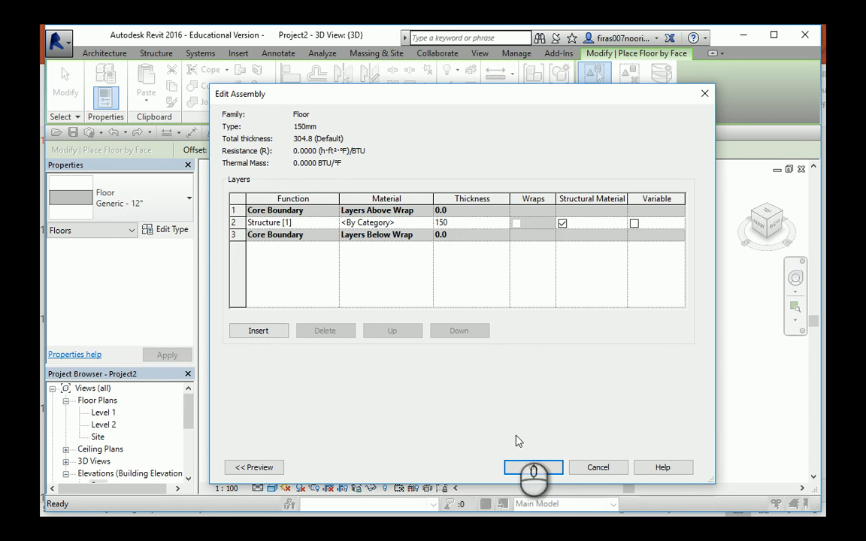
pyautogui.click(530, 467)
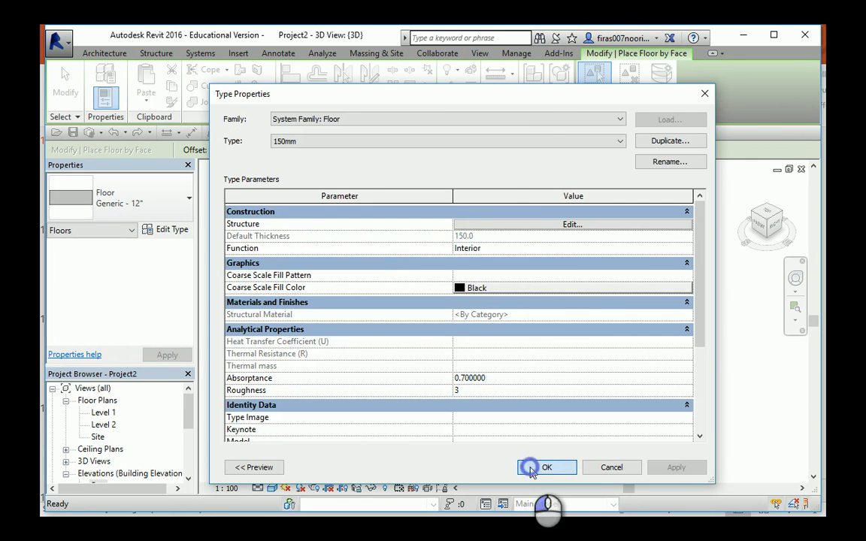
pyautogui.click(531, 468)
# Create floors by face on all of the tower's mass floors using the 150mm type and an offset of 50
pyautogui.scroll(-6, 410, 240)
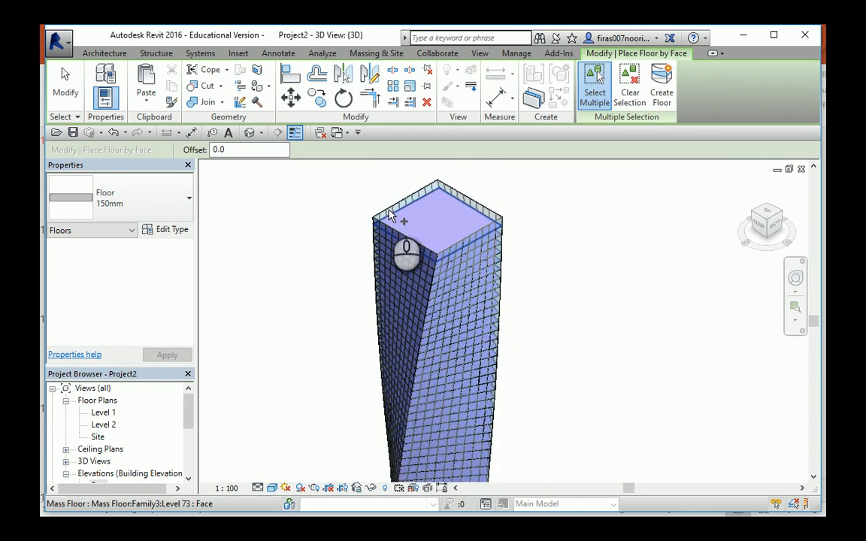
pyautogui.moveTo(335, 187); pyautogui.dragTo(444, 475)
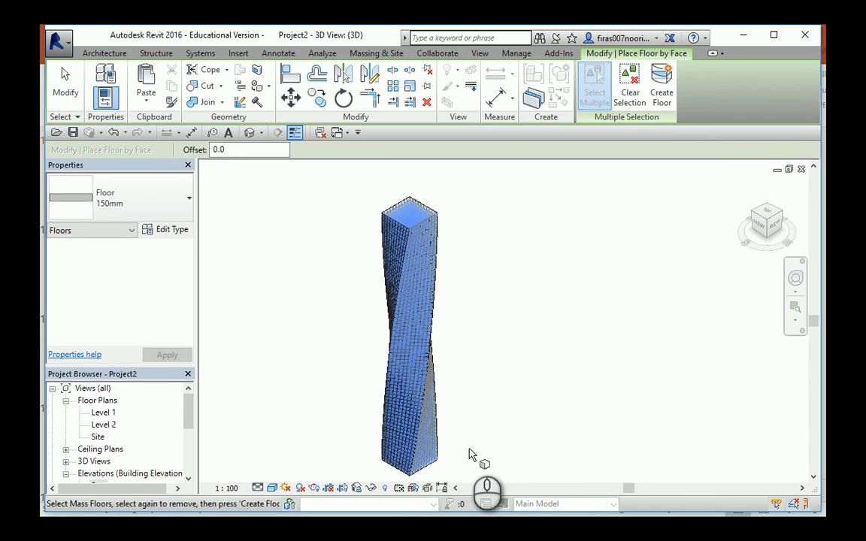
pyautogui.doubleClick(233, 149)
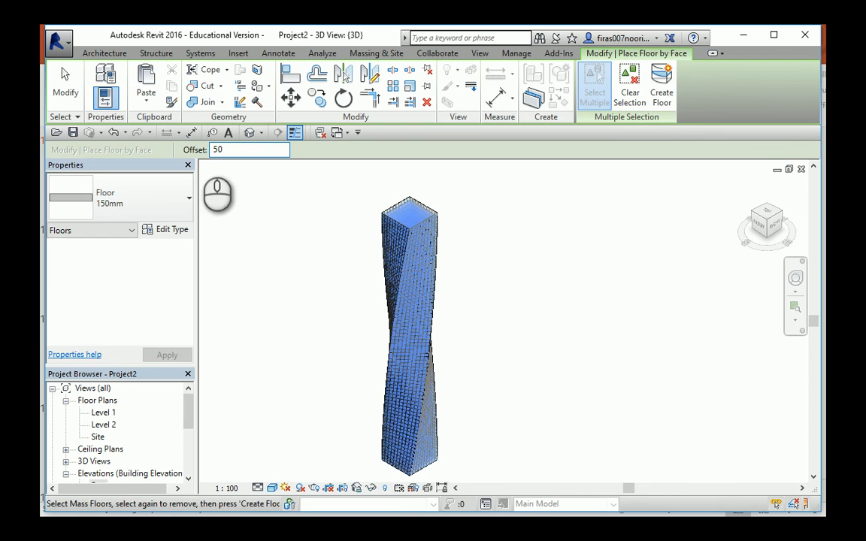
pyautogui.click(663, 92)
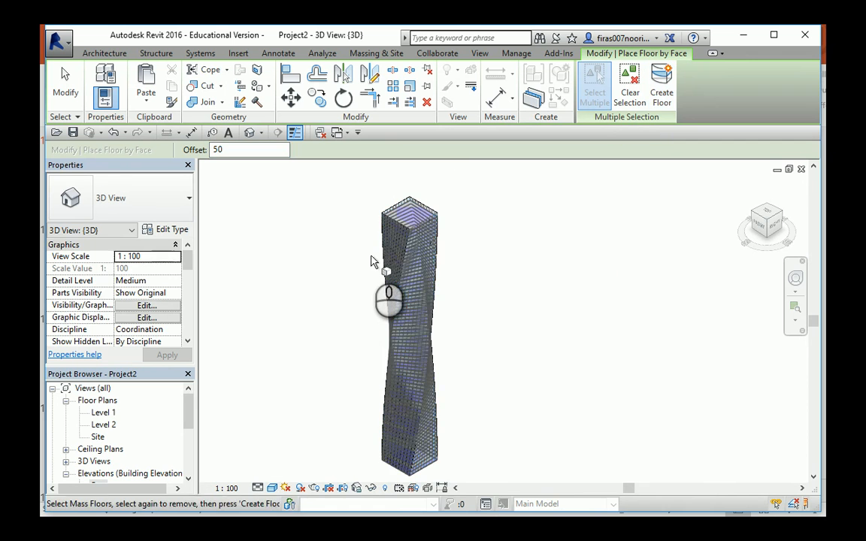
# Switch the mass display to Show Mass by View Settings so the mass floors are hidden behind the panels
pyautogui.scroll(5, 380, 222)
pyautogui.scroll(8, 380, 222)
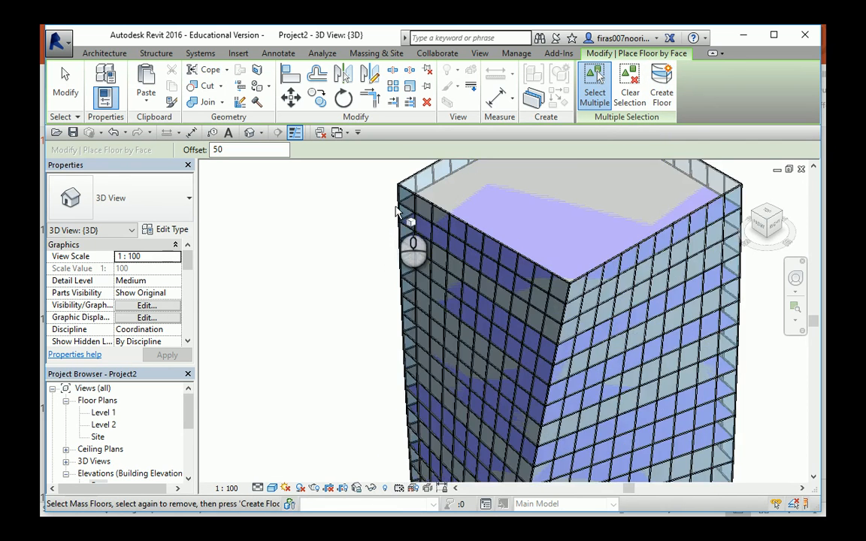
pyautogui.scroll(3, 400, 205)
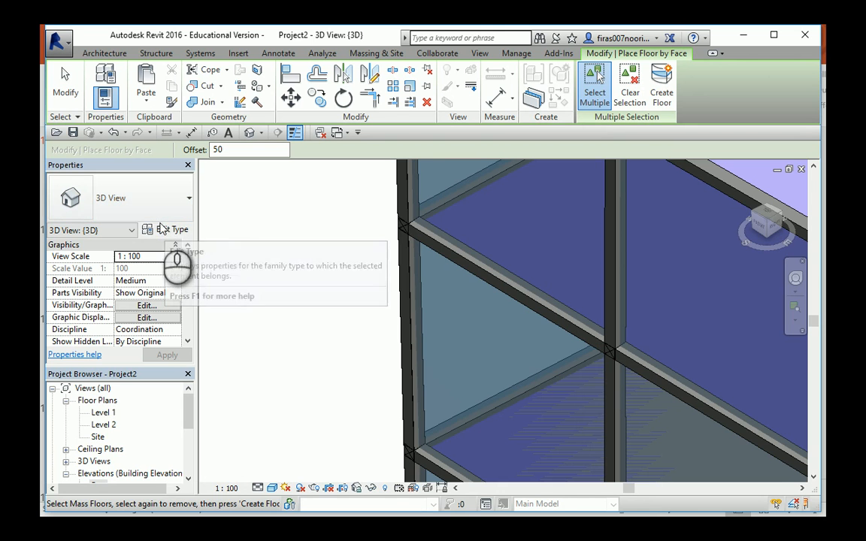
pyautogui.scroll(-4, 354, 256)
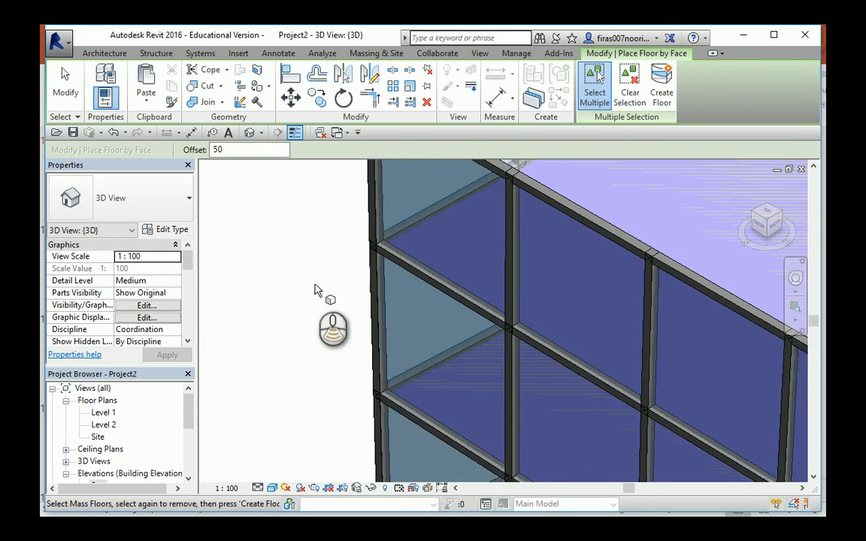
pyautogui.scroll(-5, 332, 254)
pyautogui.moveTo(323, 344)
pyautogui.mouseDown(button='middle')
pyautogui.moveTo(324, 253)
pyautogui.moveTo(319, 333)
pyautogui.mouseUp(button='middle')
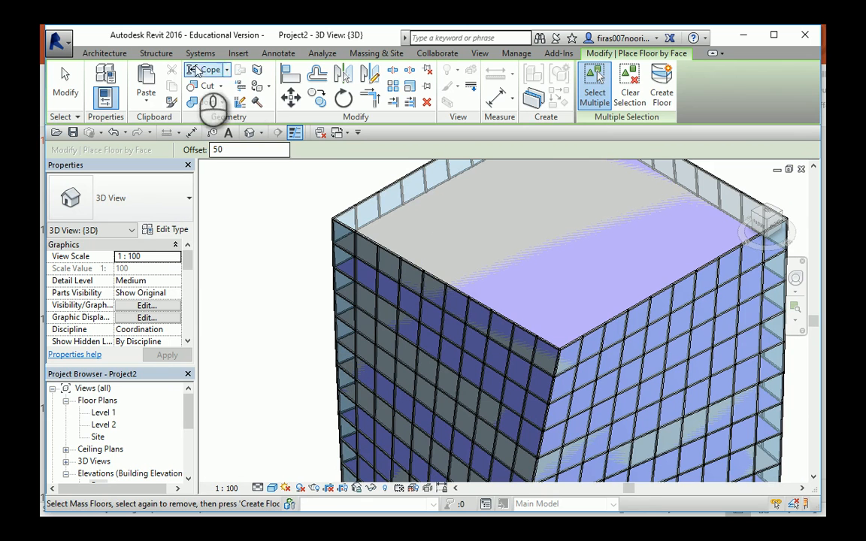
pyautogui.click(479, 53)
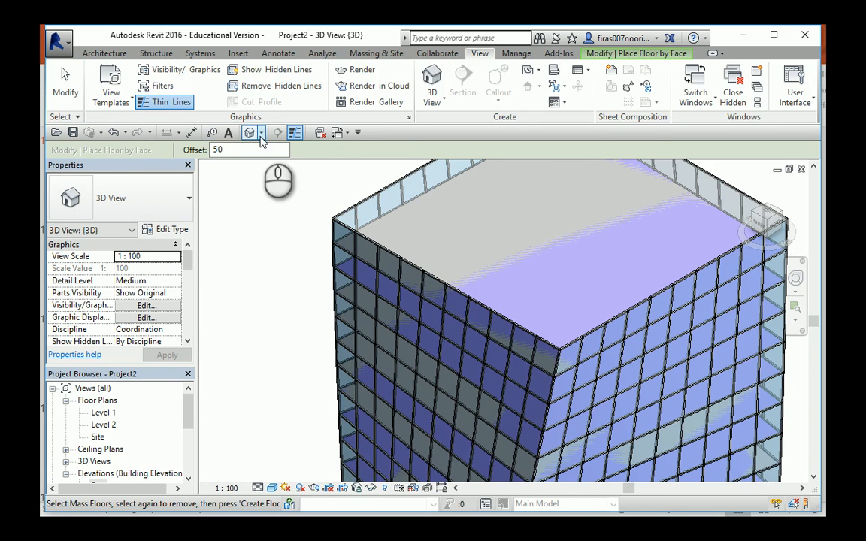
pyautogui.click(376, 52)
pyautogui.click(124, 79)
# Examine how the floor slabs meet the glass panels and mullions near the tower's top corner
pyautogui.scroll(-3, 272, 155)
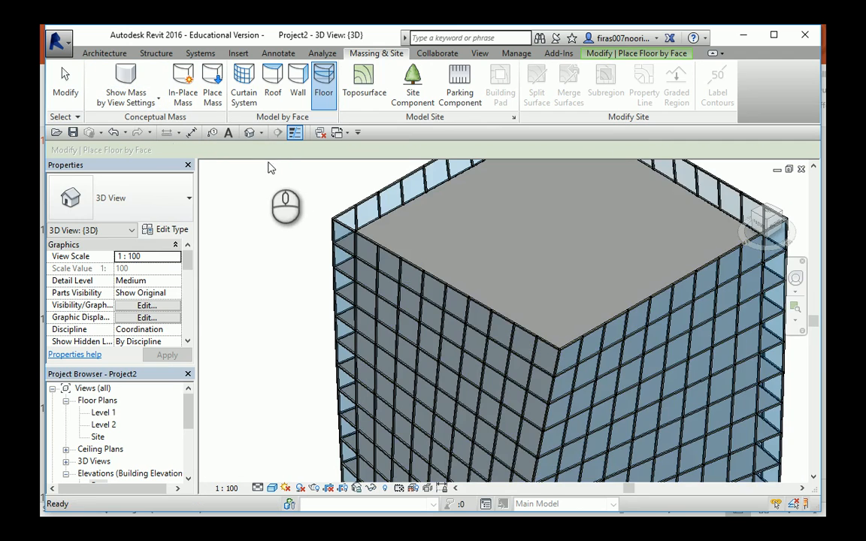
pyautogui.scroll(-3, 293, 224)
pyautogui.scroll(5, 298, 223)
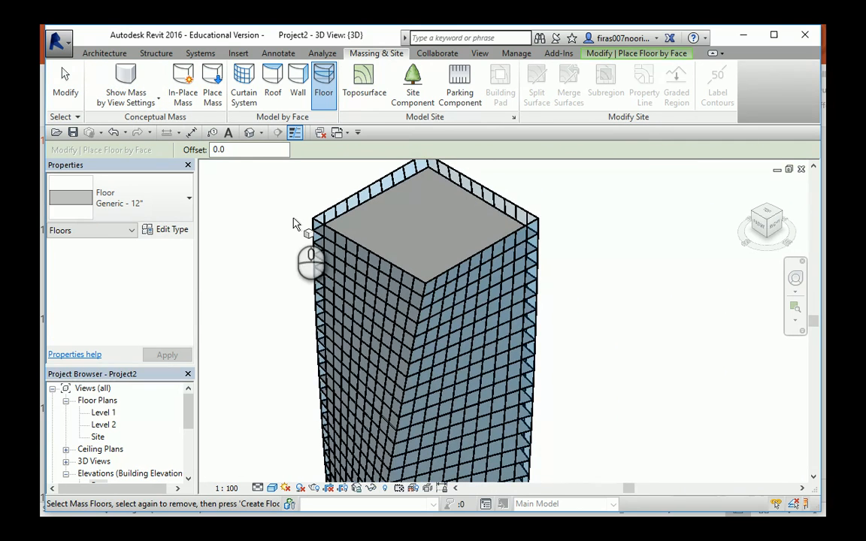
pyautogui.scroll(4, 342, 241)
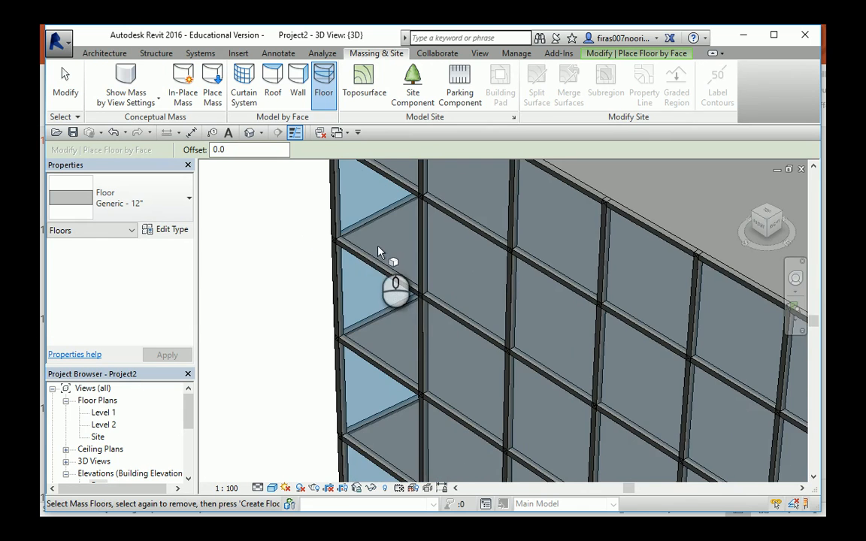
# Open the East elevation and change its visual style so the tower's glass panels are displayed shaded
pyautogui.scroll(-8, 380, 253)
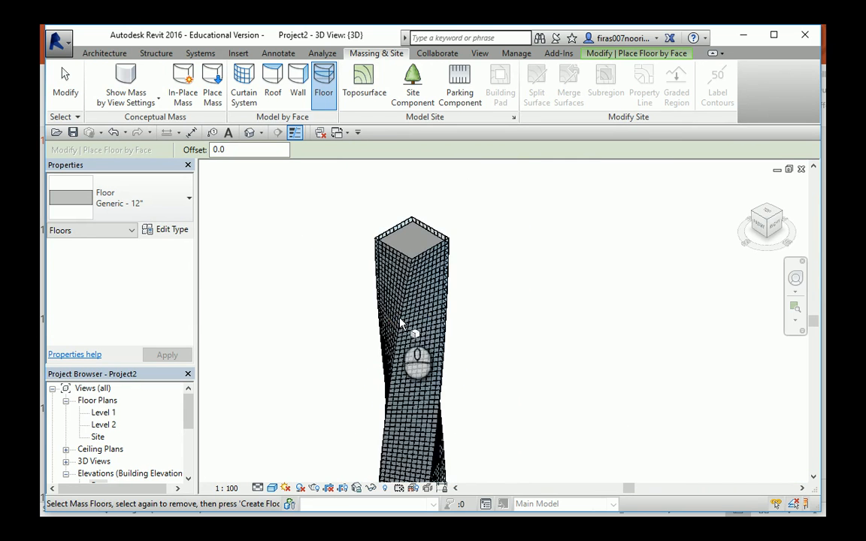
pyautogui.keyDown('shift'); pyautogui.moveTo(401, 322); pyautogui.dragTo(489, 352, button='middle'); pyautogui.keyUp('shift')
pyautogui.moveTo(188, 413); pyautogui.dragTo(188, 430)
pyautogui.doubleClick(99, 438)
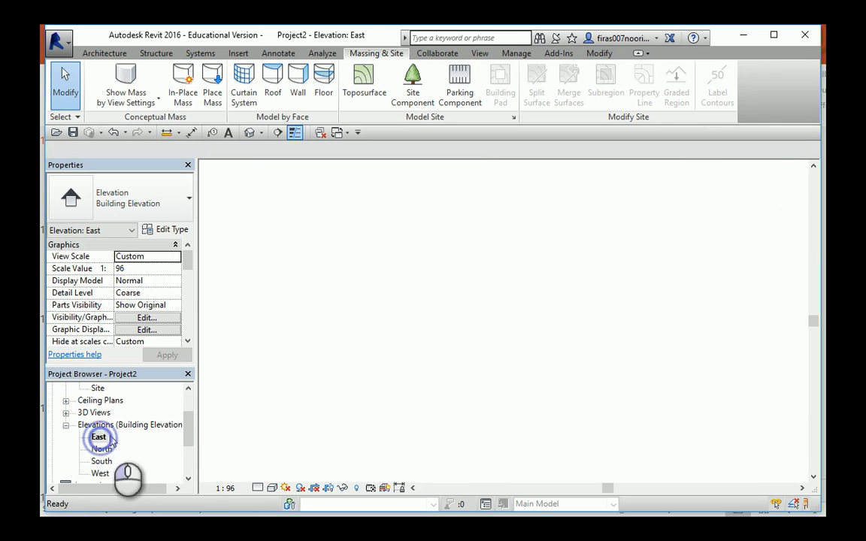
pyautogui.click(394, 423)
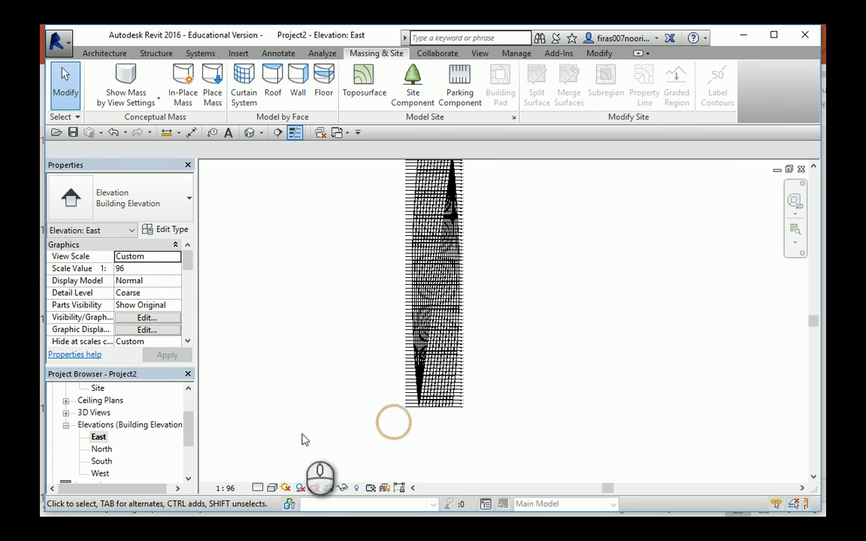
pyautogui.click(273, 488)
pyautogui.click(284, 435)
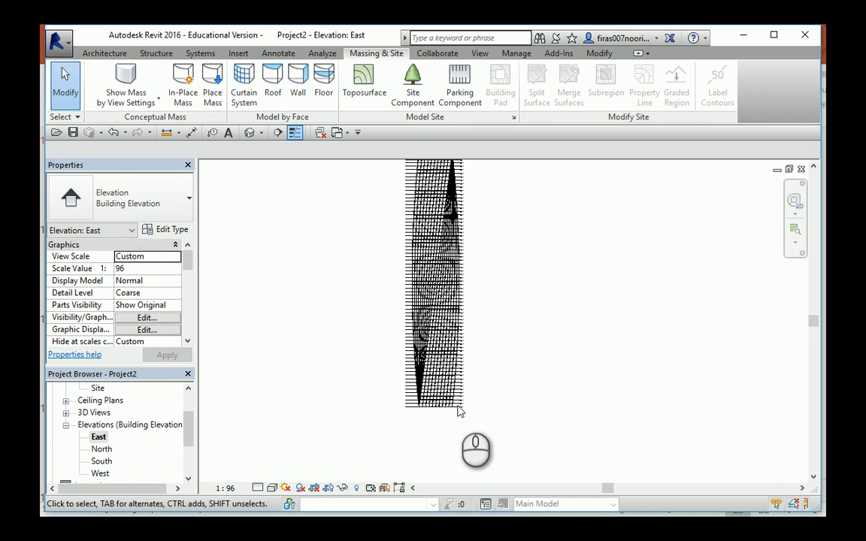
# Examine how the level lines align with the glass panels in the East elevation, and inspect the floors behind the facade in 3D
pyautogui.scroll(2, 436, 398)
pyautogui.scroll(4, 421, 396)
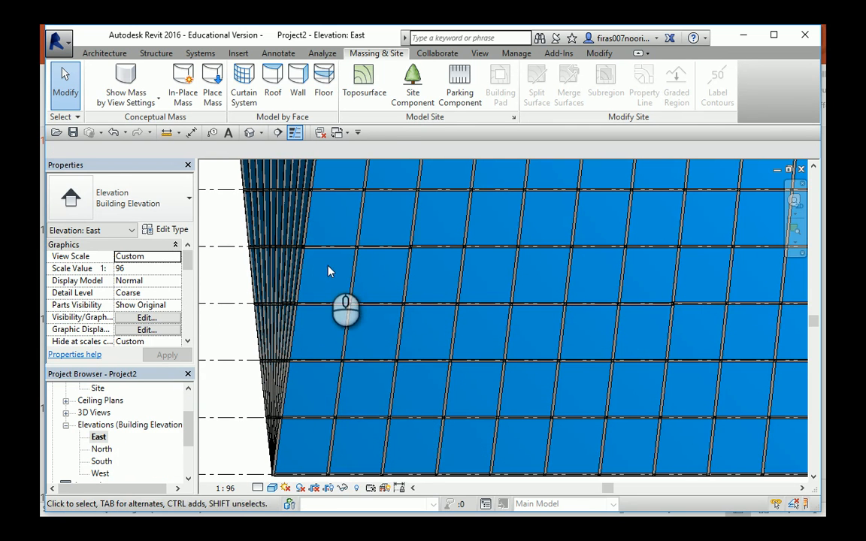
pyautogui.moveTo(329, 251); pyautogui.dragTo(343, 358, button='middle')
pyautogui.scroll(-6, 343, 358)
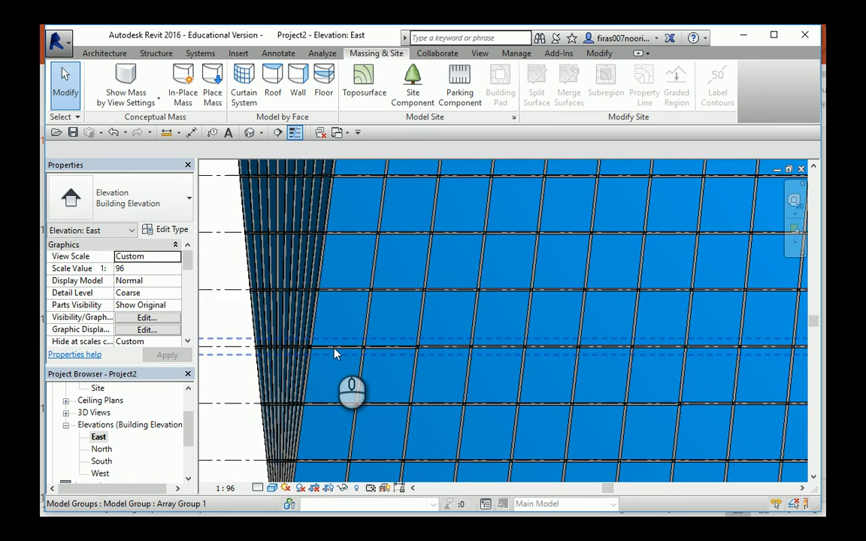
pyautogui.click(251, 133)
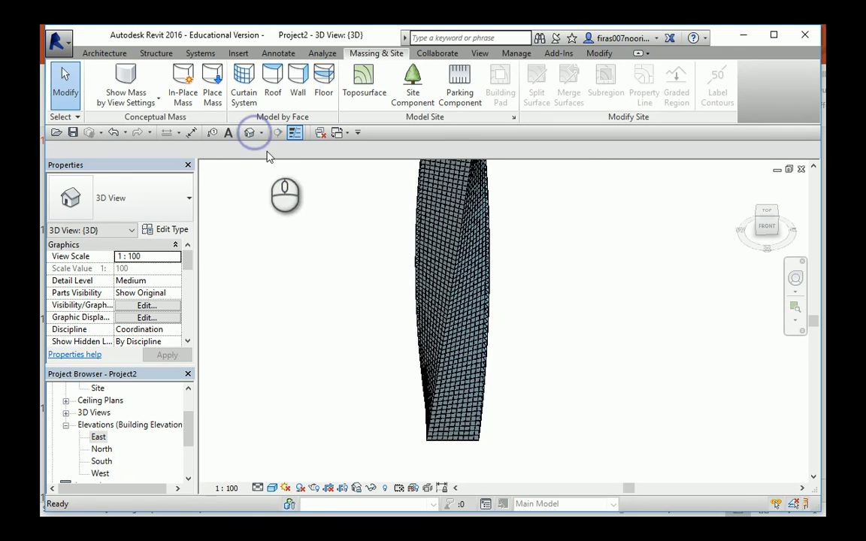
pyautogui.moveTo(399, 218); pyautogui.dragTo(407, 290, button='middle')
pyautogui.scroll(4, 403, 265)
pyautogui.scroll(2, 407, 287)
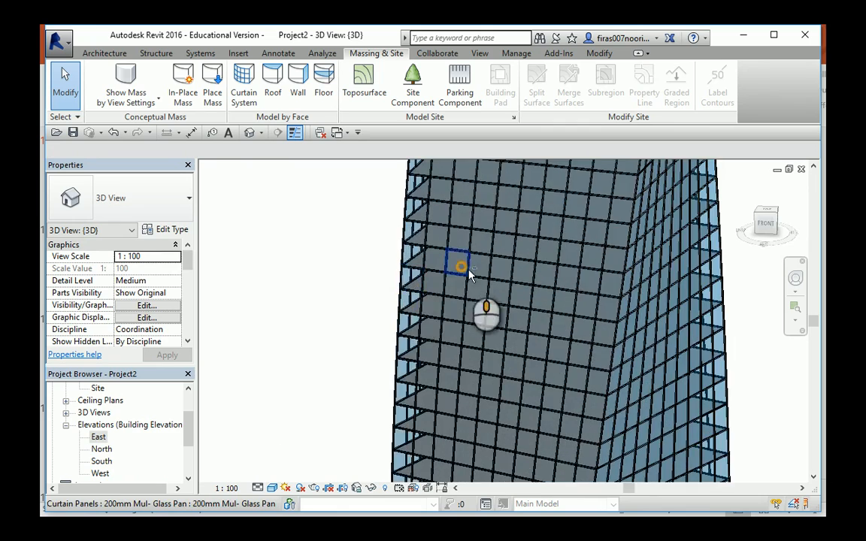
pyautogui.keyDown('shift'); pyautogui.moveTo(468, 276); pyautogui.dragTo(593, 206, button='middle'); pyautogui.keyUp('shift')
pyautogui.keyDown('shift'); pyautogui.moveTo(557, 234); pyautogui.dragTo(562, 259, button='middle'); pyautogui.keyUp('shift')
pyautogui.scroll(-6, 416, 277)
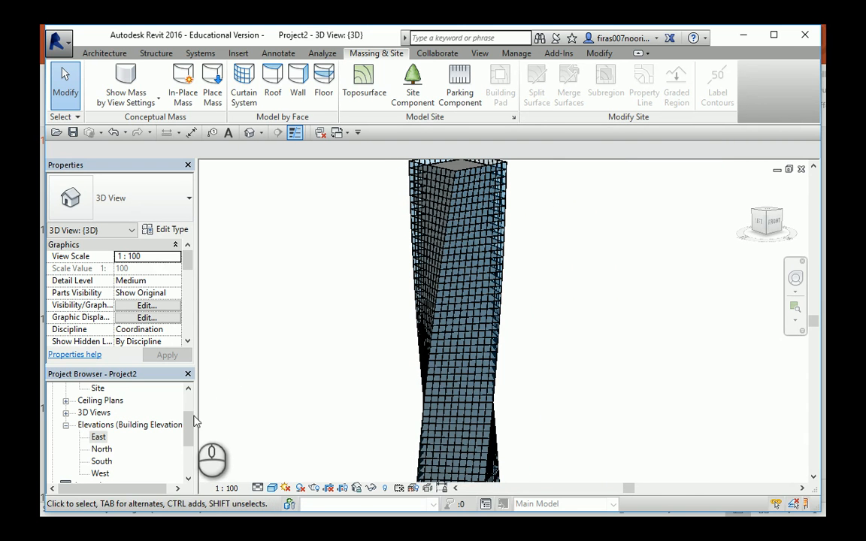
# Create a new floor plan view for Level 50 with existing views not duplicated
pyautogui.moveTo(189, 424); pyautogui.dragTo(188, 401)
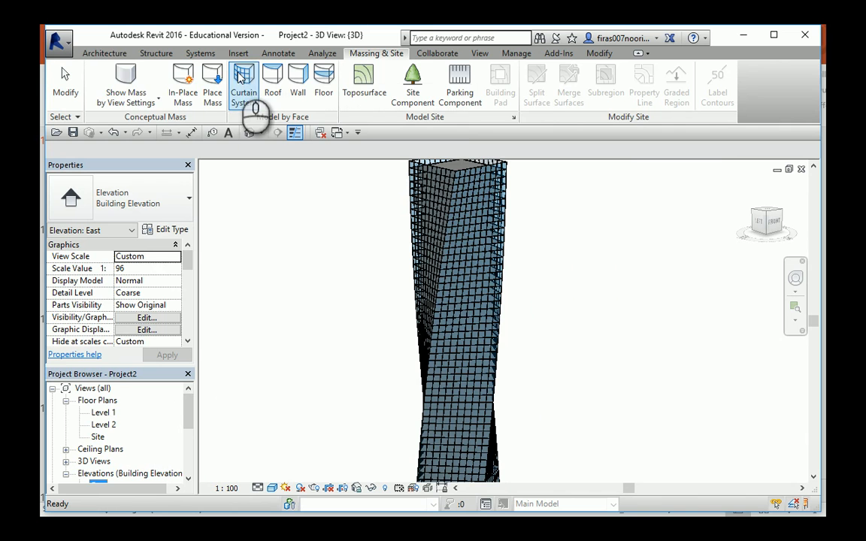
pyautogui.click(104, 53)
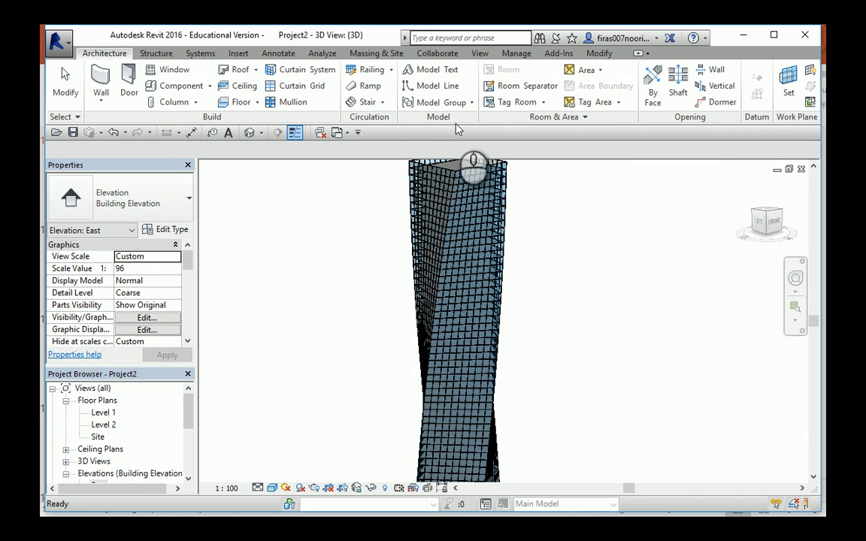
pyautogui.click(479, 54)
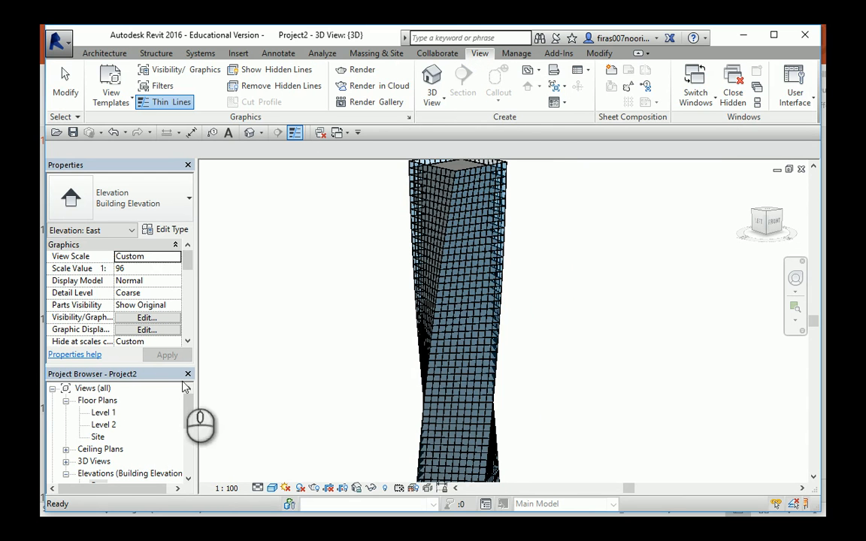
pyautogui.click(539, 72)
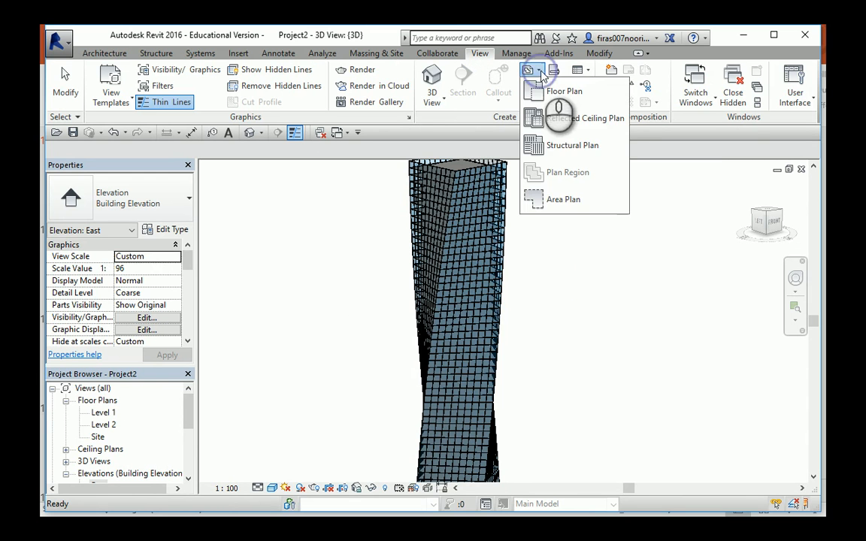
pyautogui.click(548, 93)
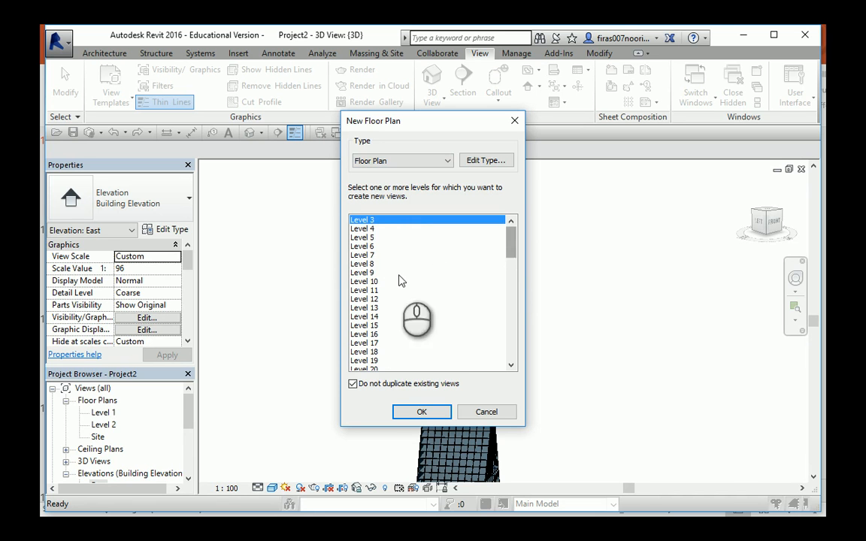
pyautogui.moveTo(514, 246); pyautogui.dragTo(514, 310)
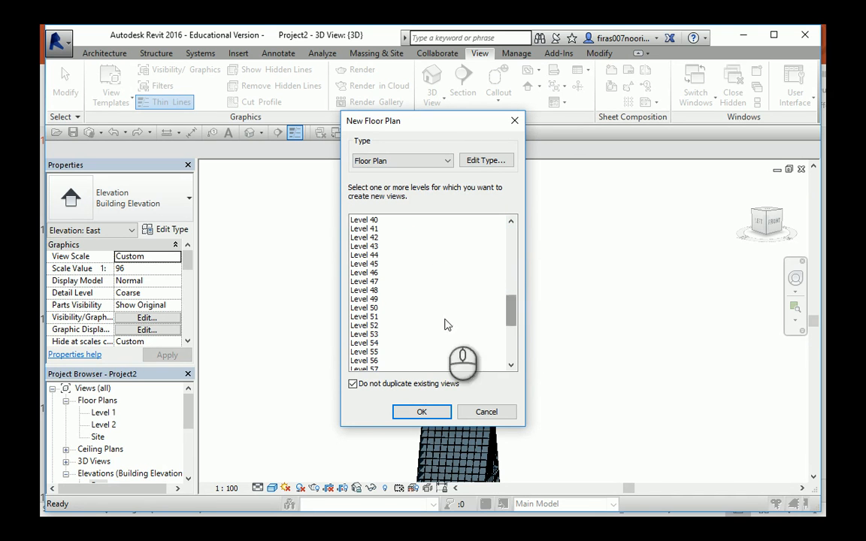
pyautogui.click(365, 309)
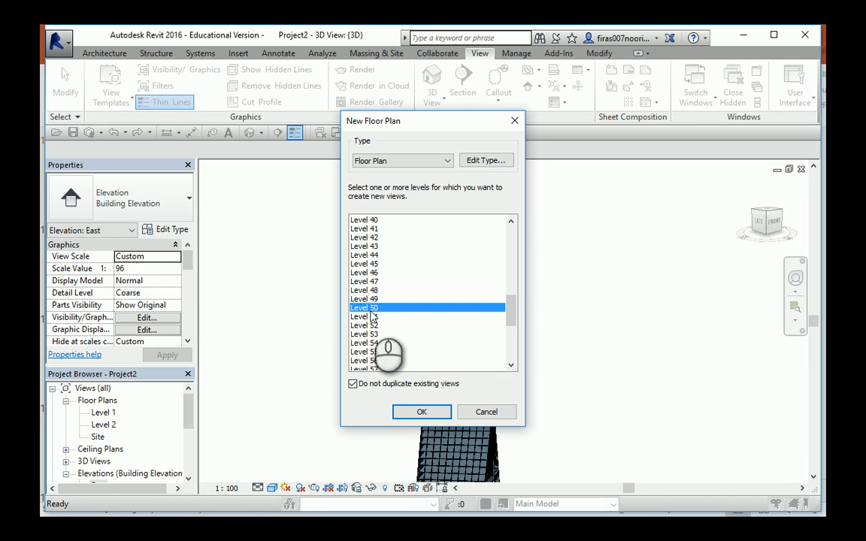
pyautogui.click(411, 414)
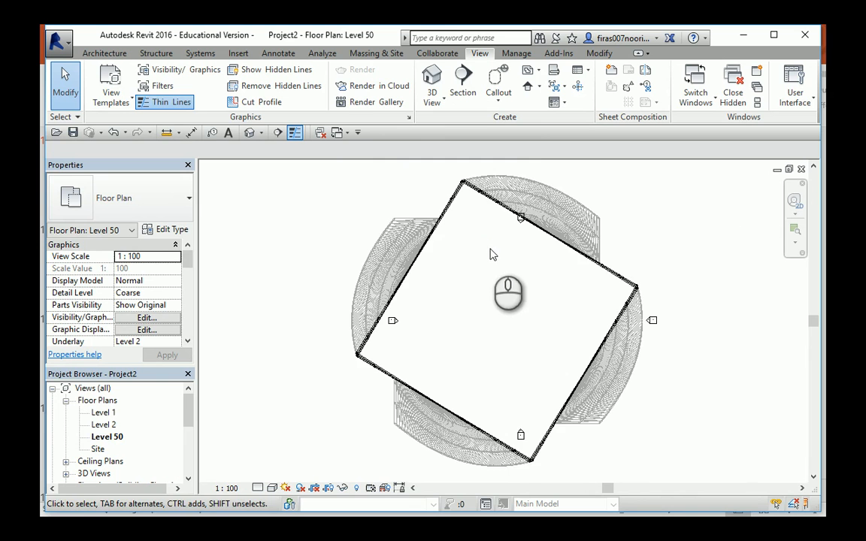
# Examine the tower's outline in the Level 50 floor plan and return to the 3D view showing the whole tower
pyautogui.scroll(2, 488, 249)
pyautogui.moveTo(480, 248); pyautogui.dragTo(478, 274, button='middle')
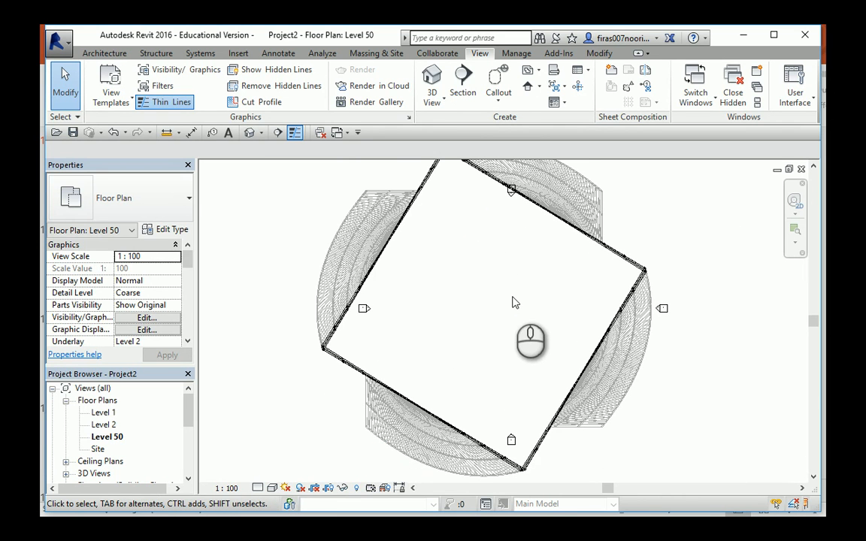
pyautogui.scroll(-2, 504, 299)
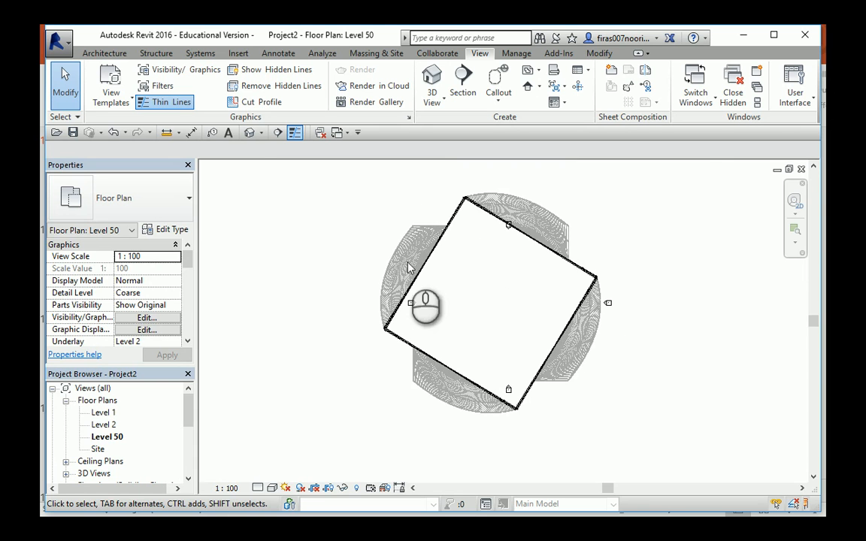
pyautogui.click(250, 133)
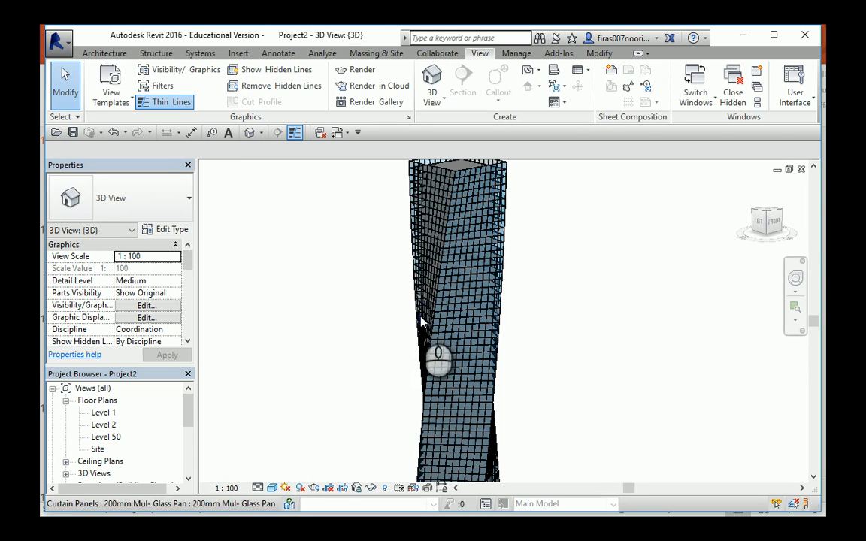
pyautogui.moveTo(422, 321); pyautogui.dragTo(427, 286, button='middle')
pyautogui.scroll(-1, 412, 281)
pyautogui.scroll(-1, 412, 282)
pyautogui.scroll(-2, 427, 287)
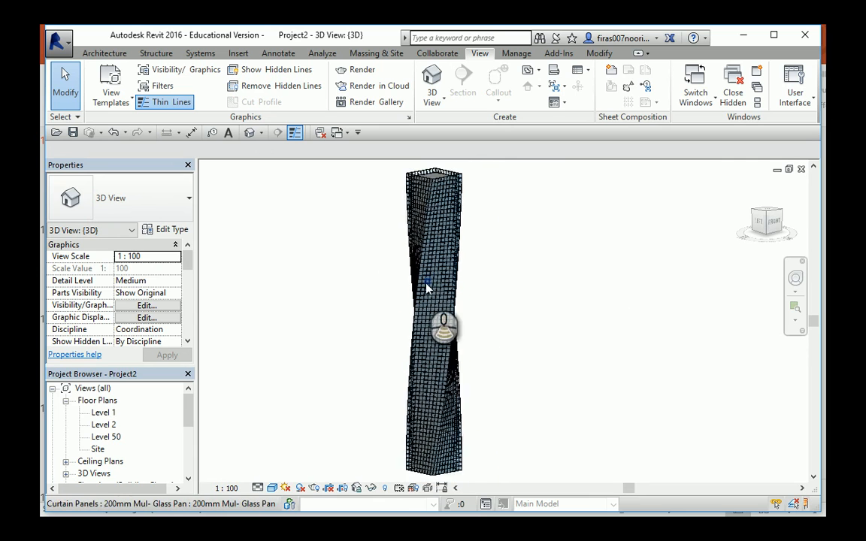